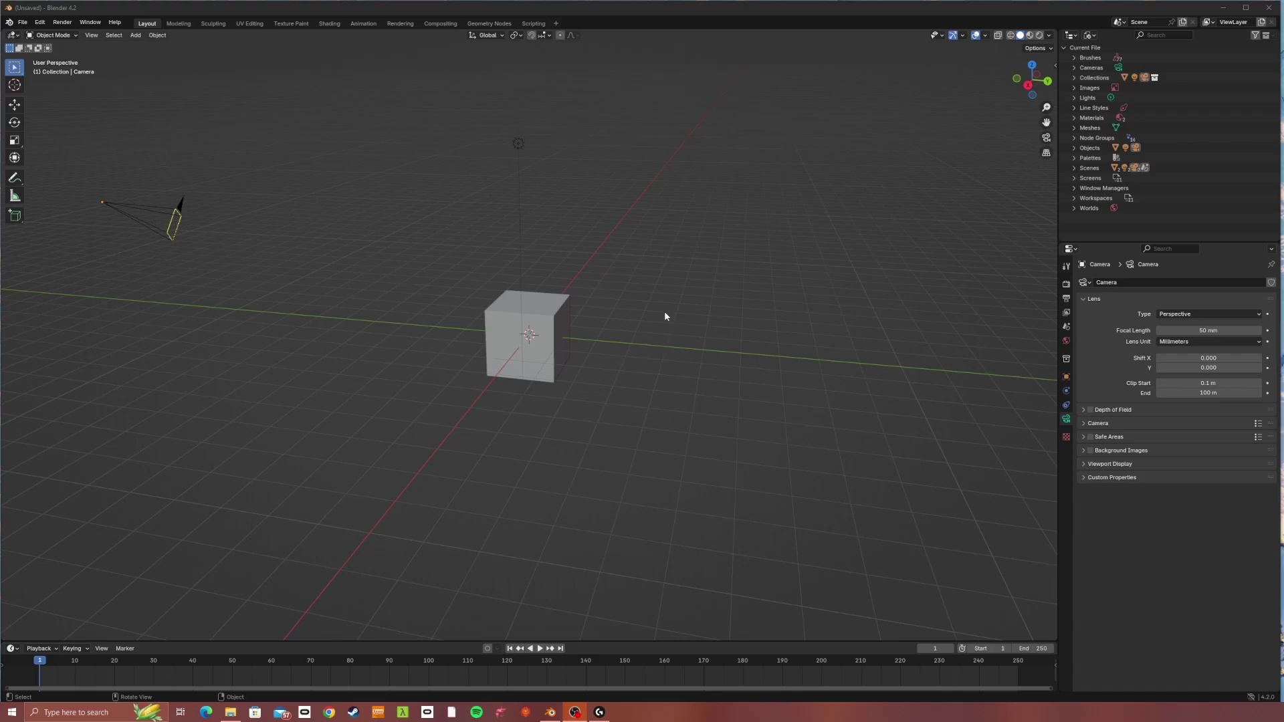
Step: Select the default cube and delete it, leaving only the camera and light
{"action": "left_click", "coordinate": [553, 315]}
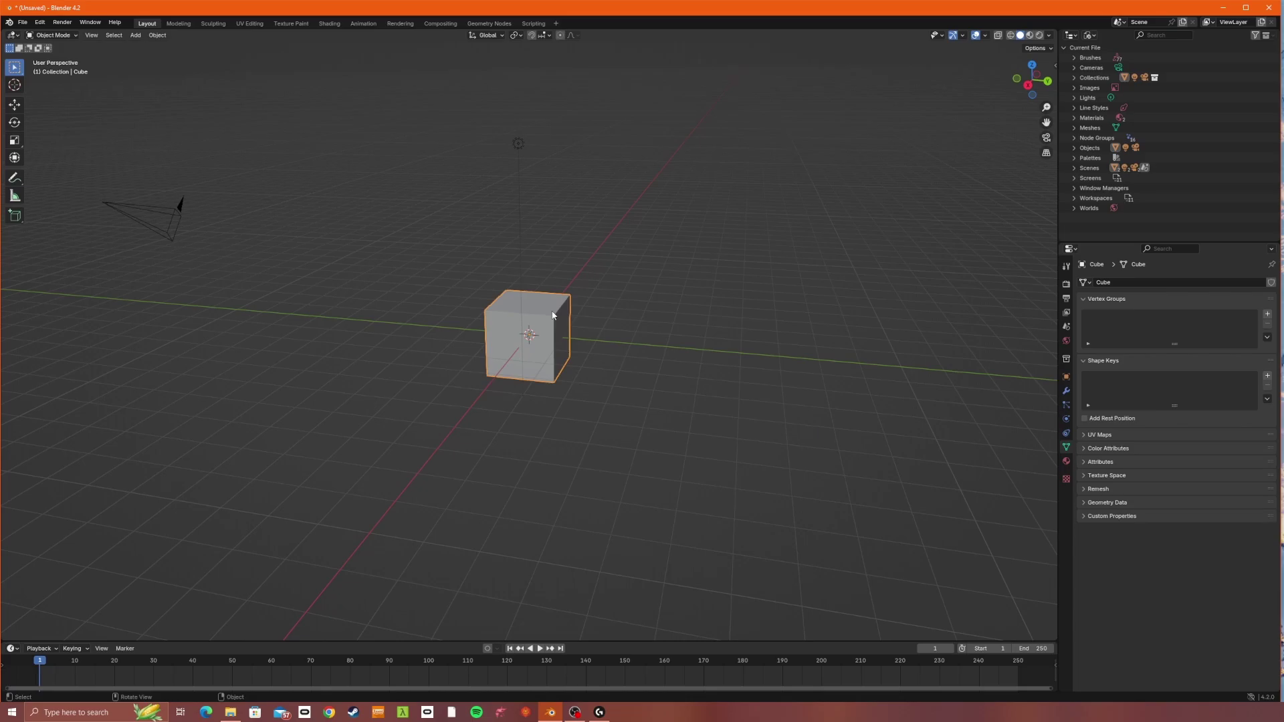
{"action": "key", "text": "x"}
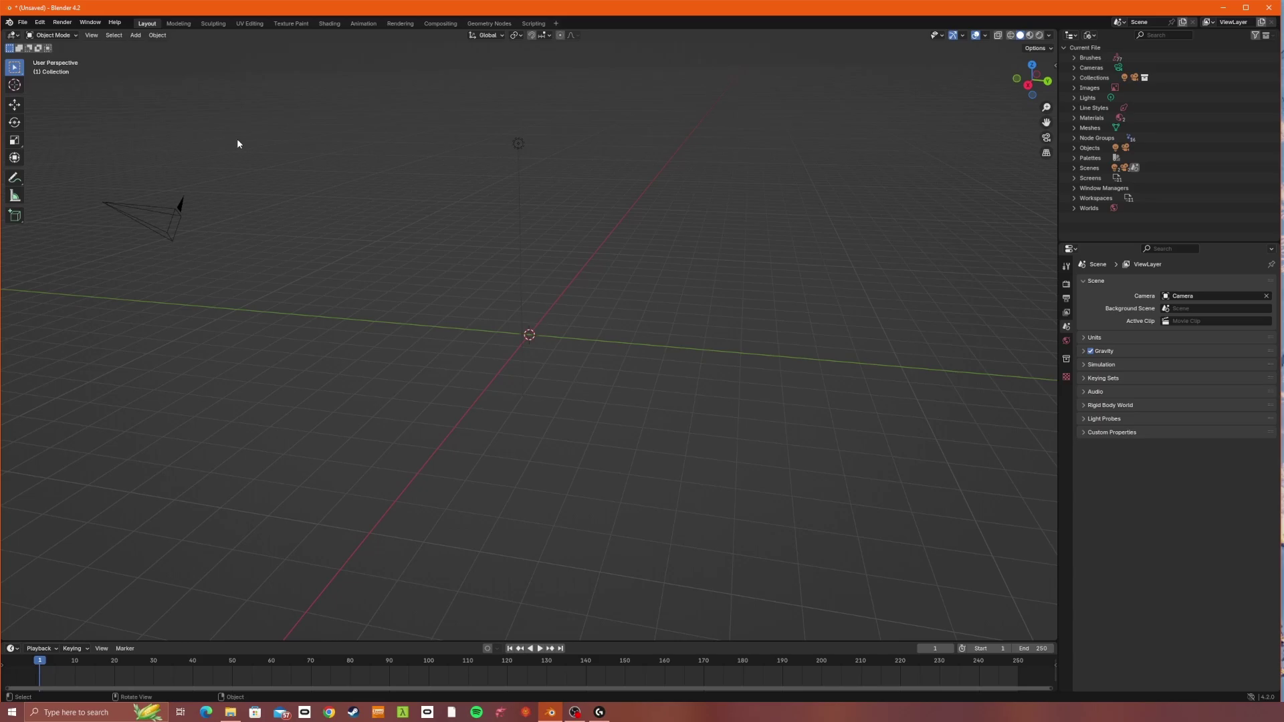
Step: Add a plane mesh at the origin and scale it up by a factor of 10
{"action": "left_click", "coordinate": [136, 37]}
{"action": "left_click", "coordinate": [135, 36]}
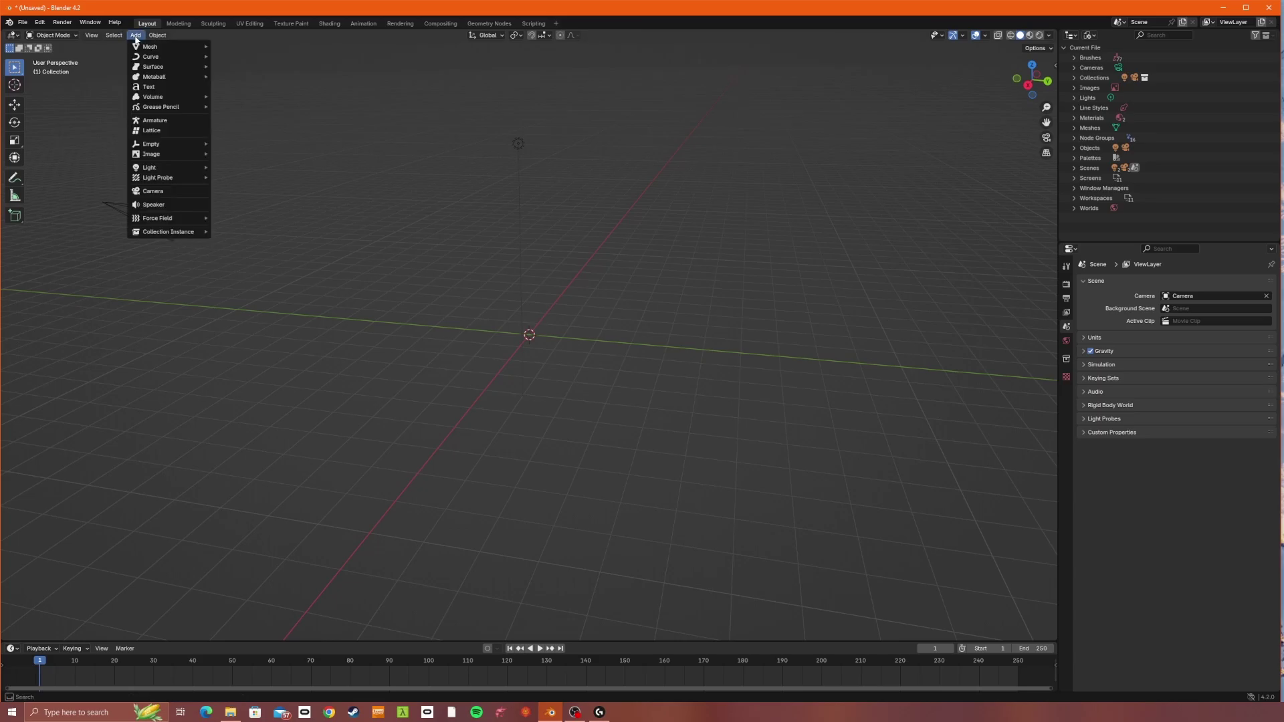
{"action": "mouse_move", "coordinate": [167, 47]}
{"action": "left_click", "coordinate": [246, 45]}
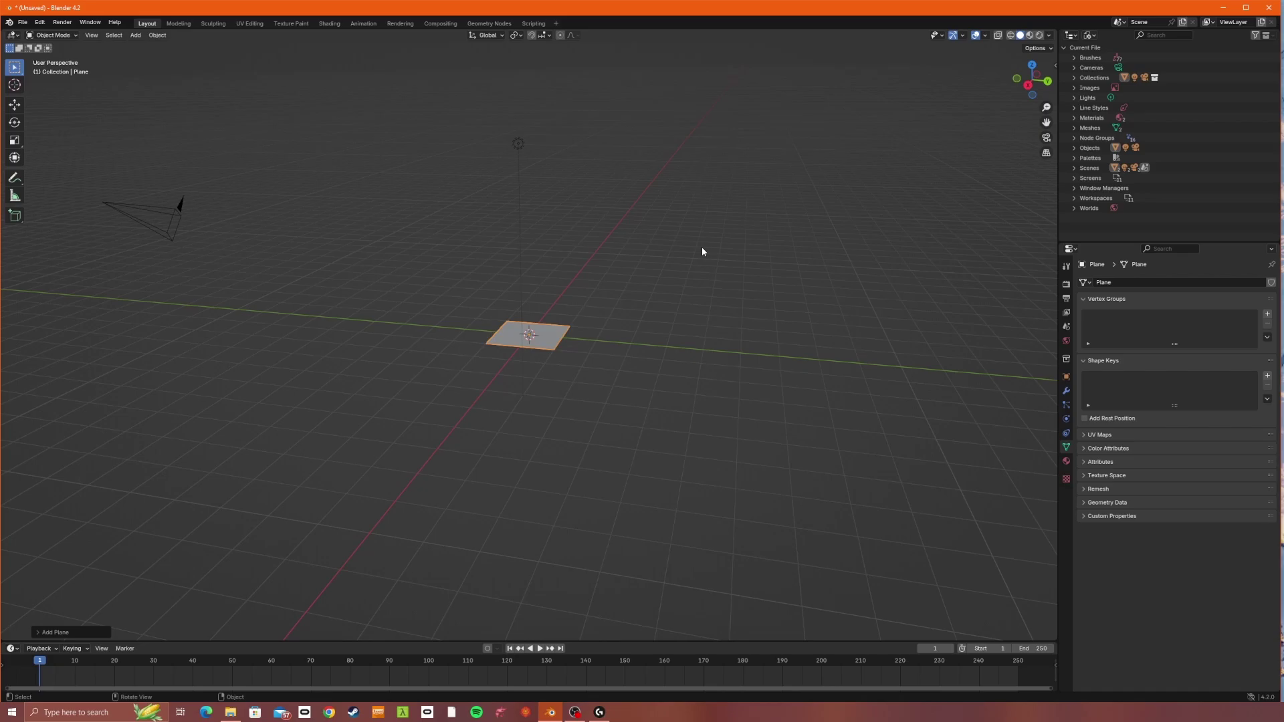
{"action": "type", "text": "s10"}
{"action": "key", "text": "Return"}
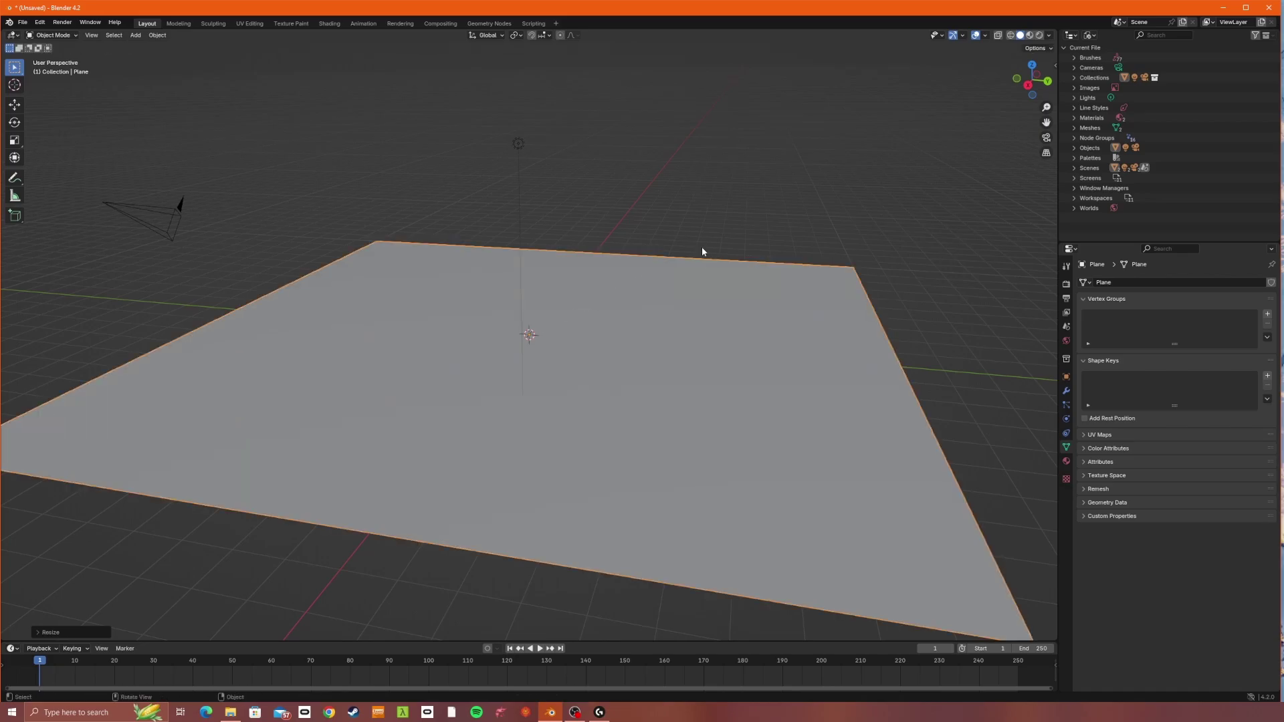
{"action": "middle_click_drag", "start_coordinate": [605, 348], "coordinate": [630, 361]}
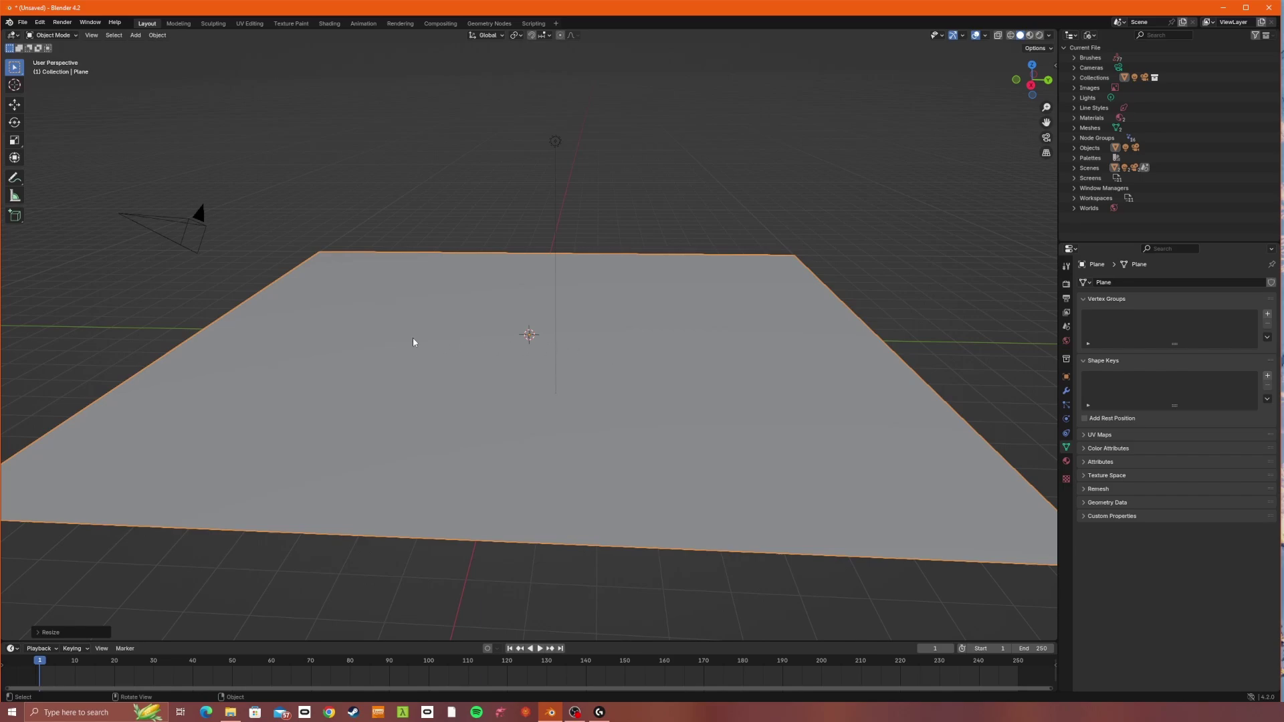
Step: Subdivide the plane in Edit Mode with 100 cuts, then return to Object Mode
{"action": "key", "text": "Tab"}
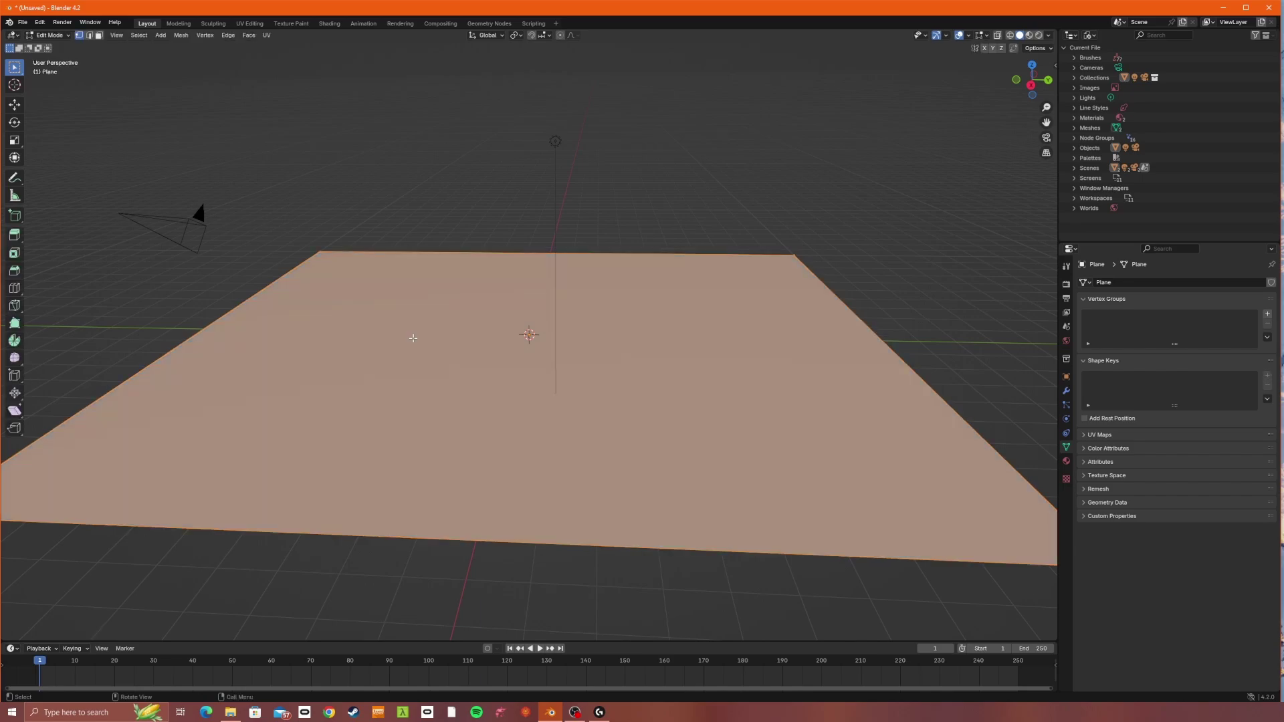
{"action": "right_click", "coordinate": [413, 338]}
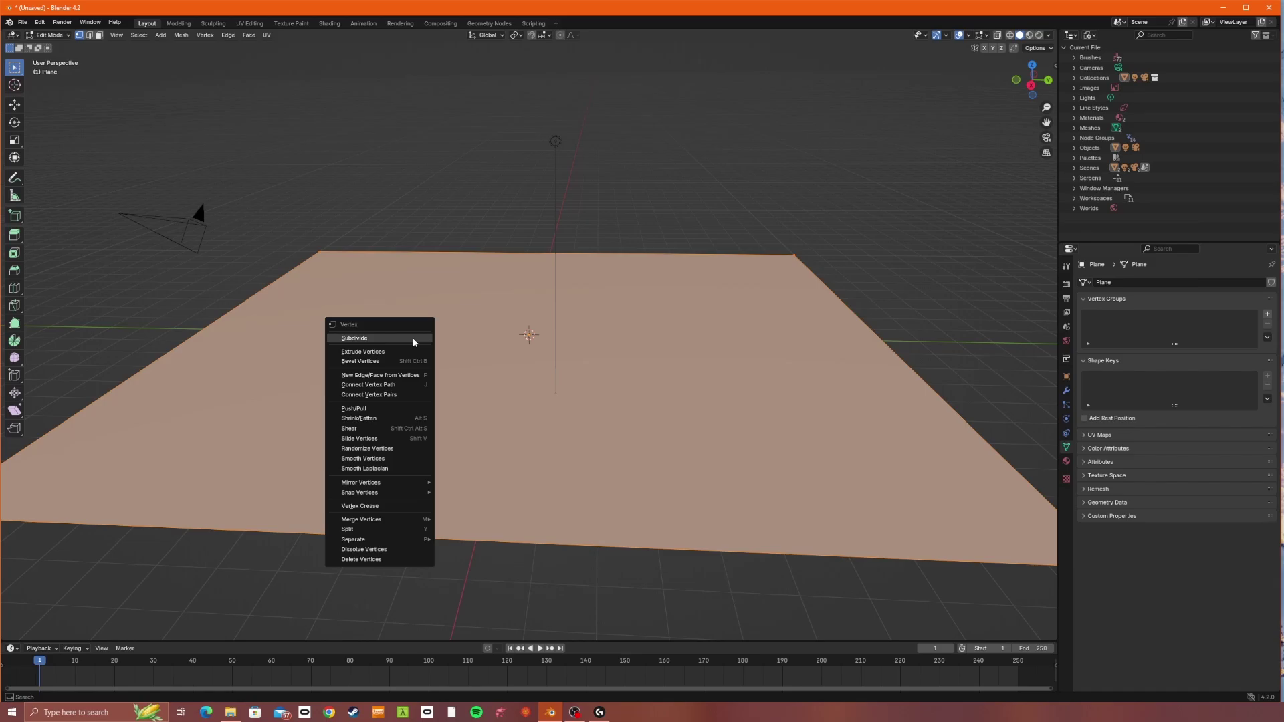
{"action": "left_click", "coordinate": [412, 338]}
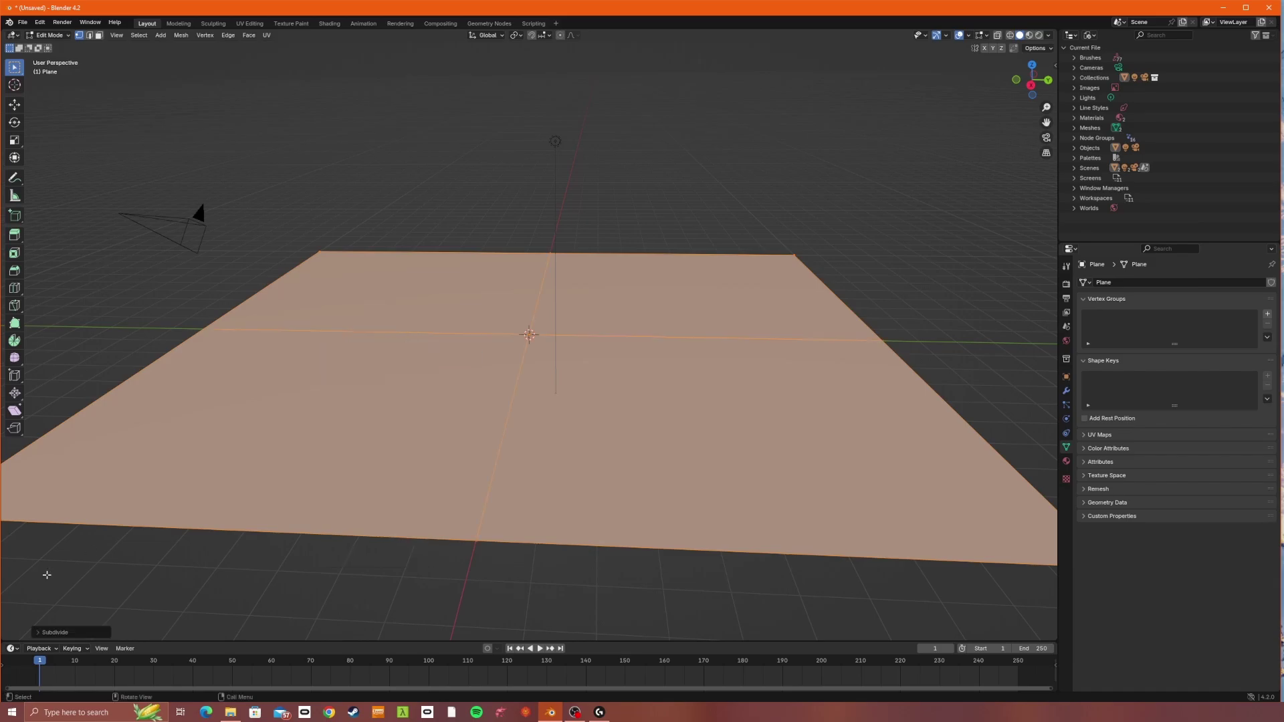
{"action": "left_click", "coordinate": [49, 632]}
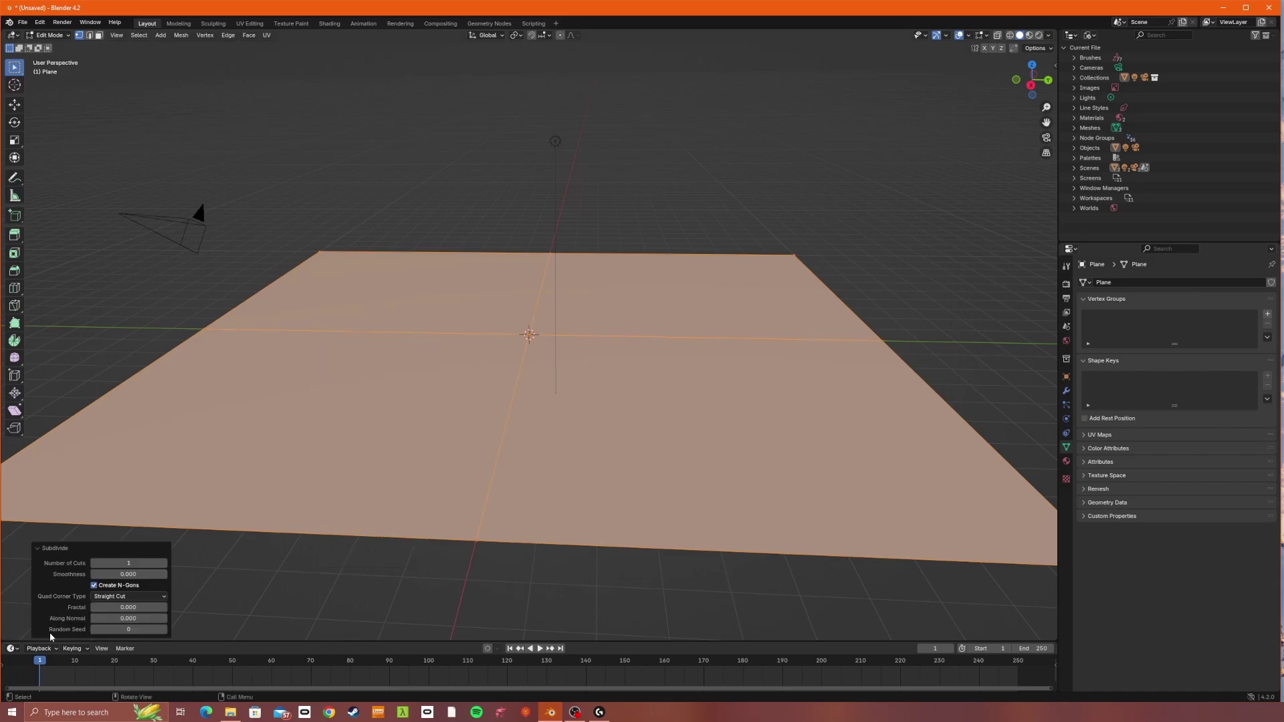
{"action": "left_click", "coordinate": [137, 565]}
{"action": "type", "text": "00"}
{"action": "key", "text": "Return"}
{"action": "key", "text": "Tab"}
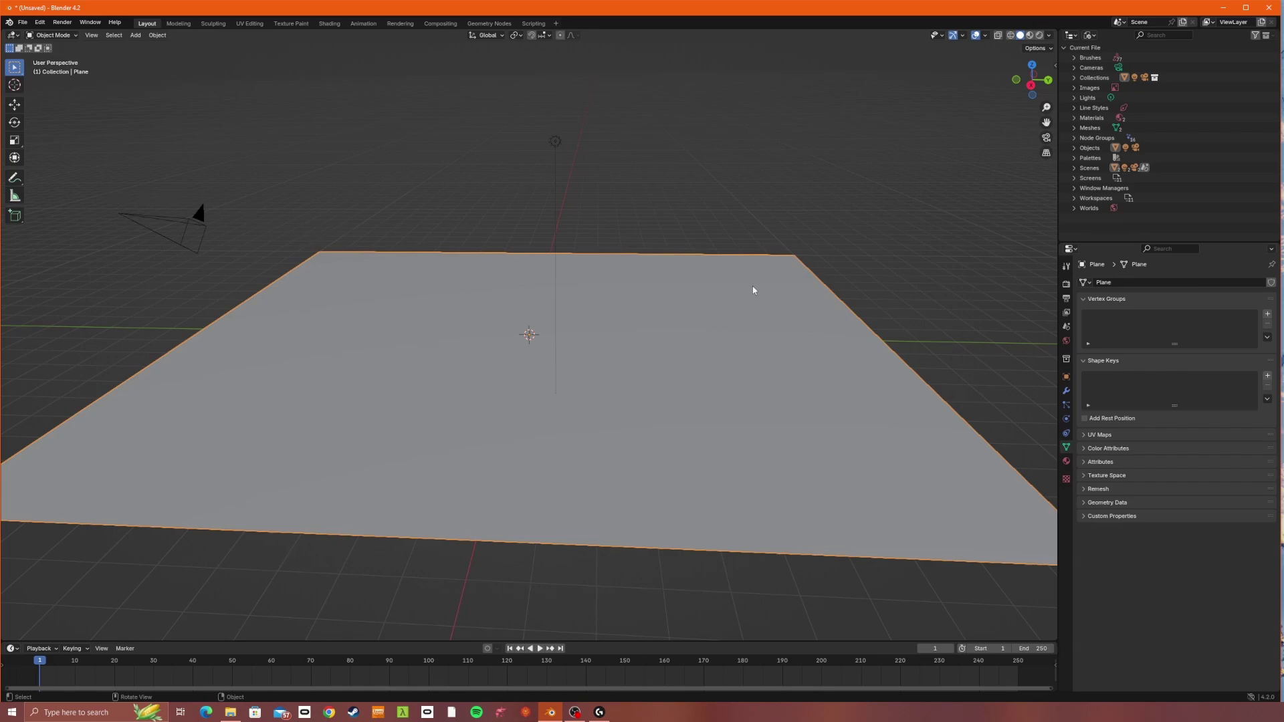
Step: Add a Subdivision Surface modifier to the plane
{"action": "left_click", "coordinate": [1068, 392]}
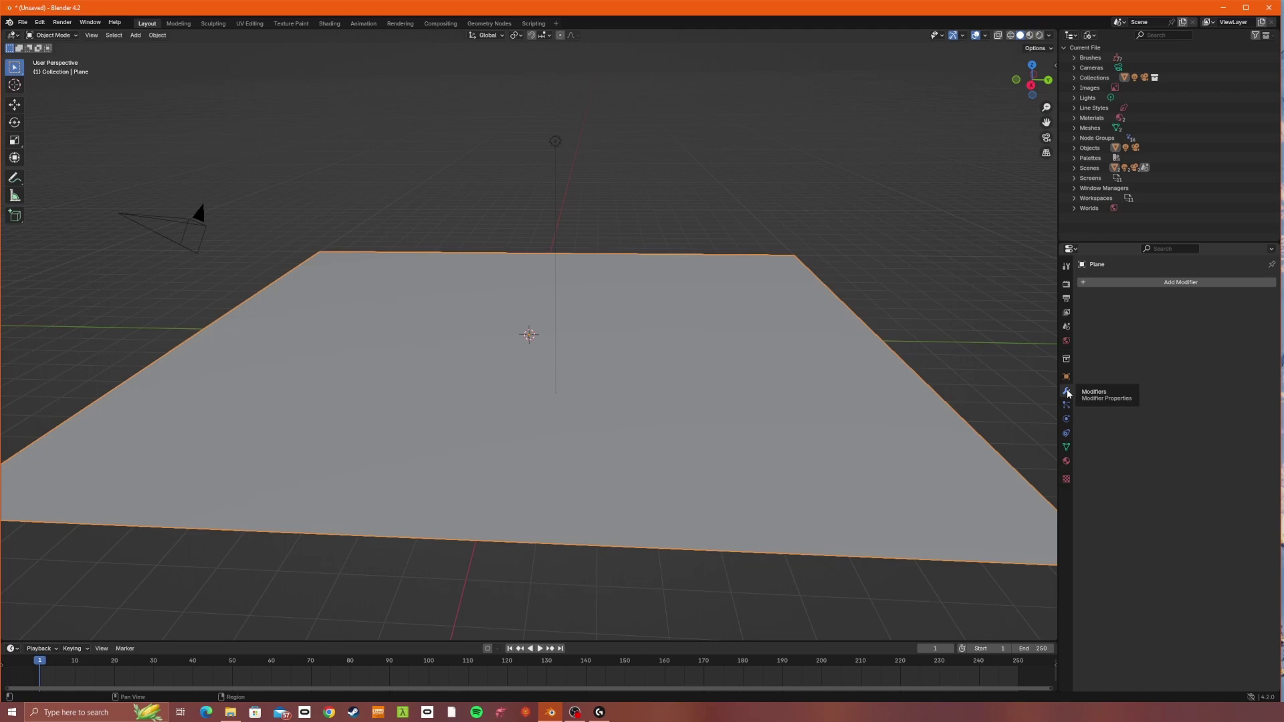
{"action": "left_click", "coordinate": [1162, 283]}
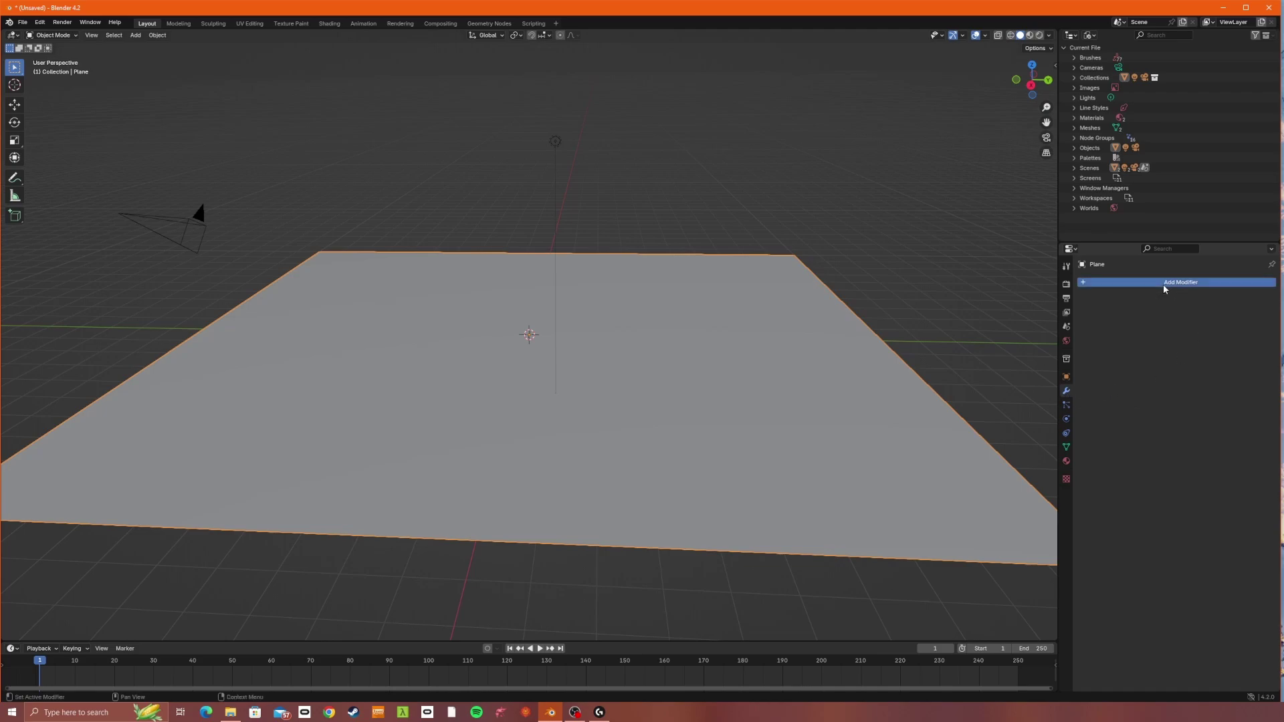
{"action": "mouse_move", "coordinate": [1146, 283]}
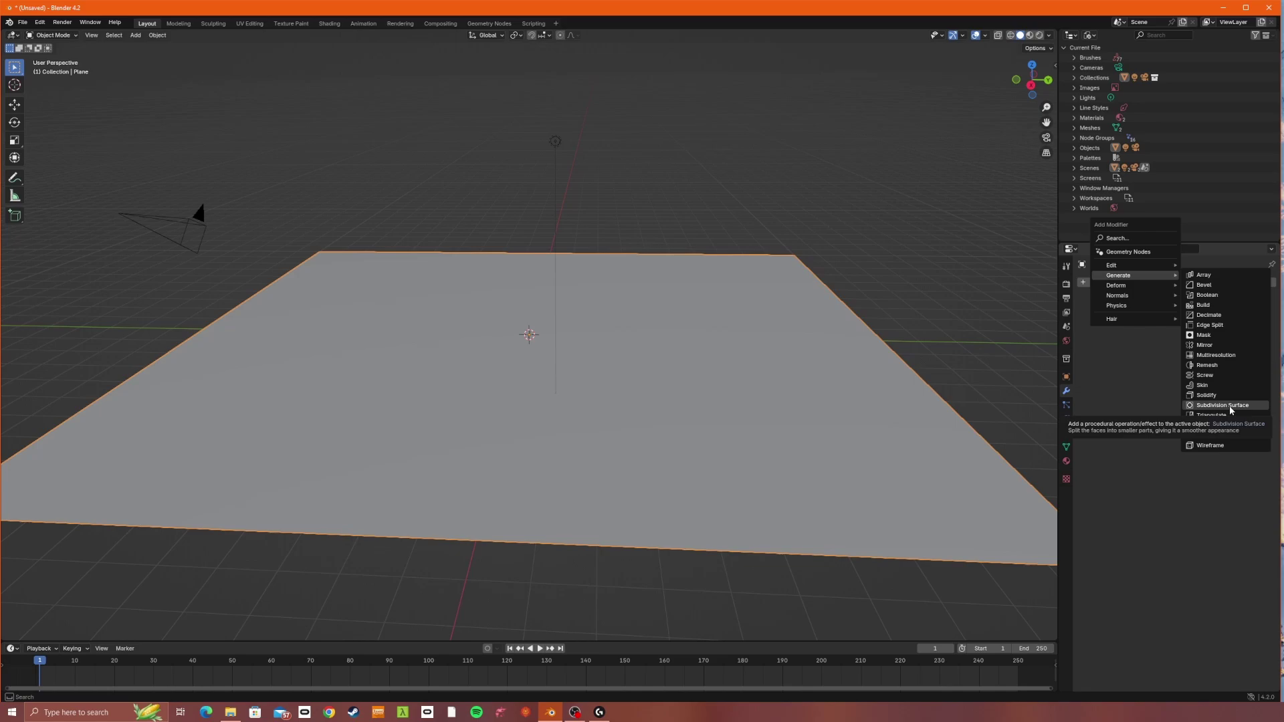
{"action": "left_click", "coordinate": [1229, 406]}
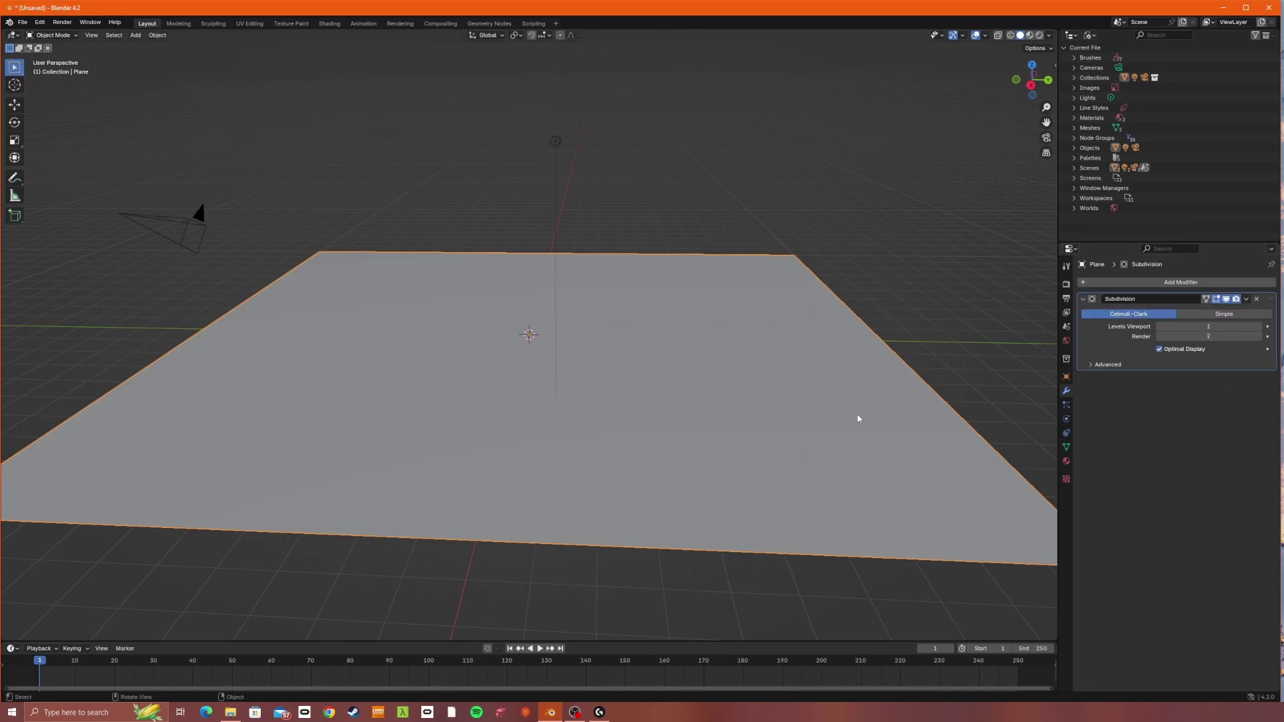
Step: Set the Subdivision modifier to Simple, with viewport level 5 and render level 6
{"action": "left_click", "coordinate": [1212, 327]}
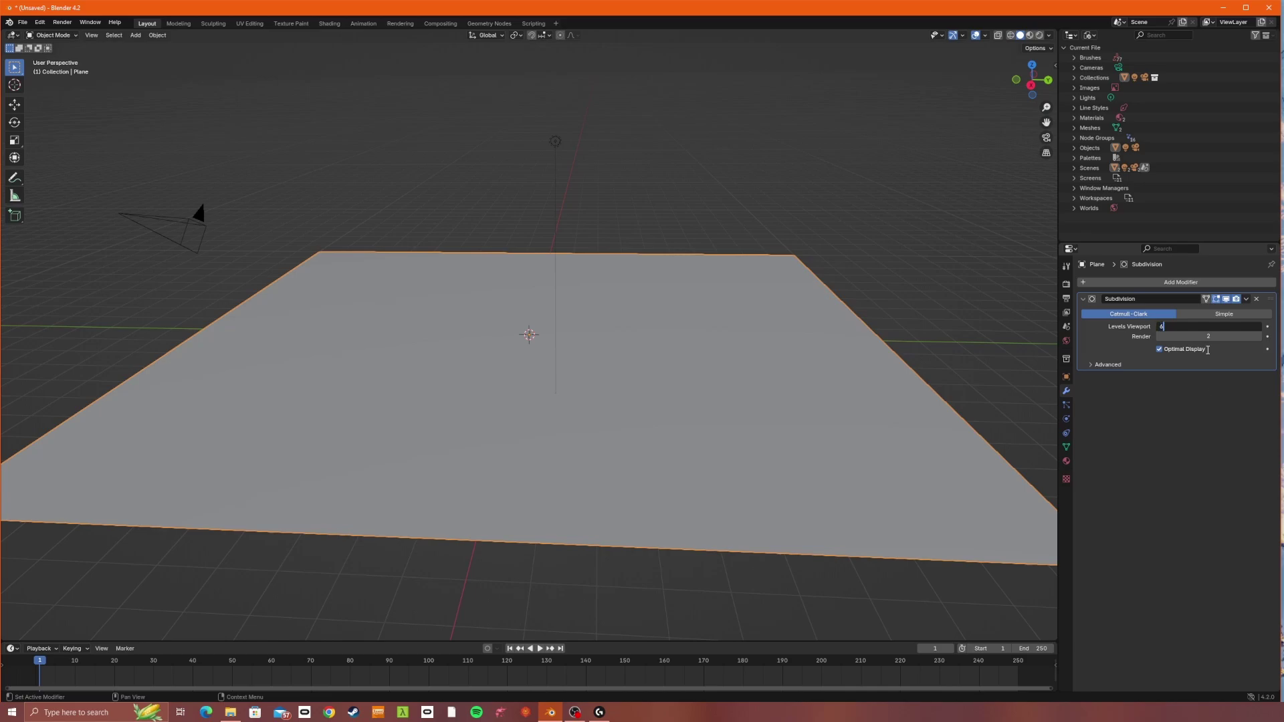
{"action": "key", "text": "BackSpace"}
{"action": "type", "text": "5"}
{"action": "left_click", "coordinate": [1210, 337]}
{"action": "left_click", "coordinate": [1209, 338]}
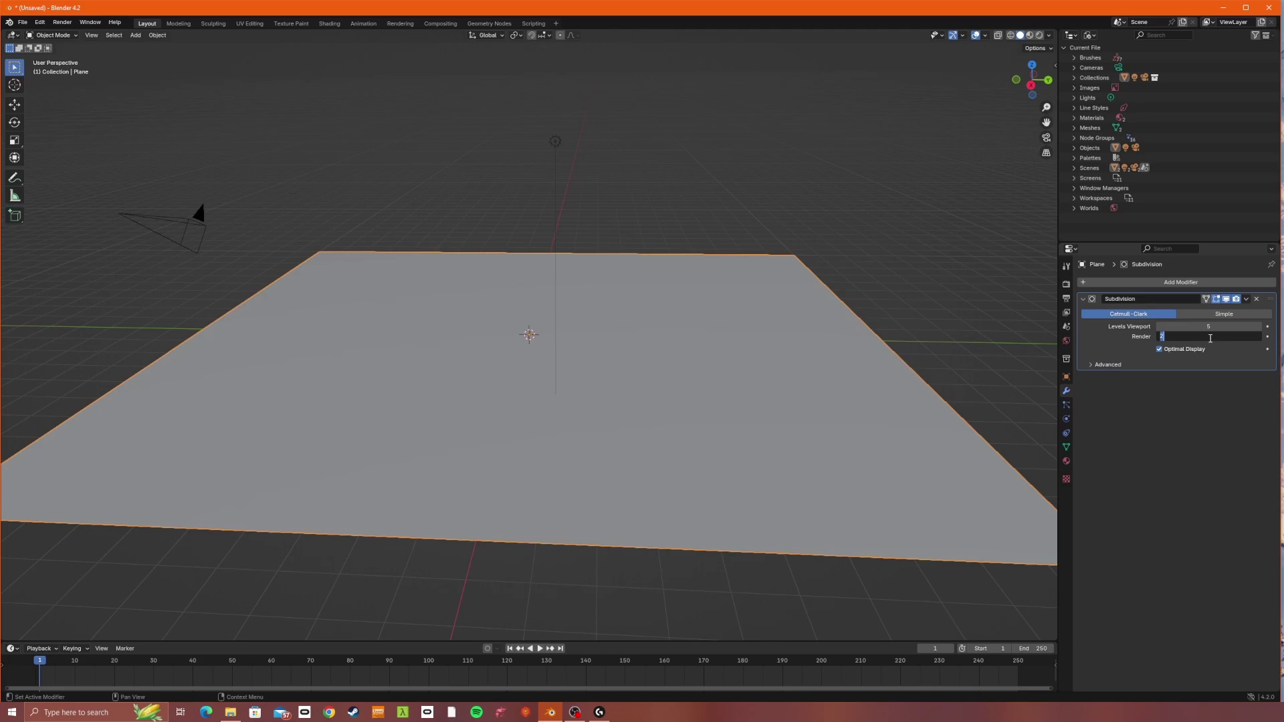
{"action": "key", "text": "Return"}
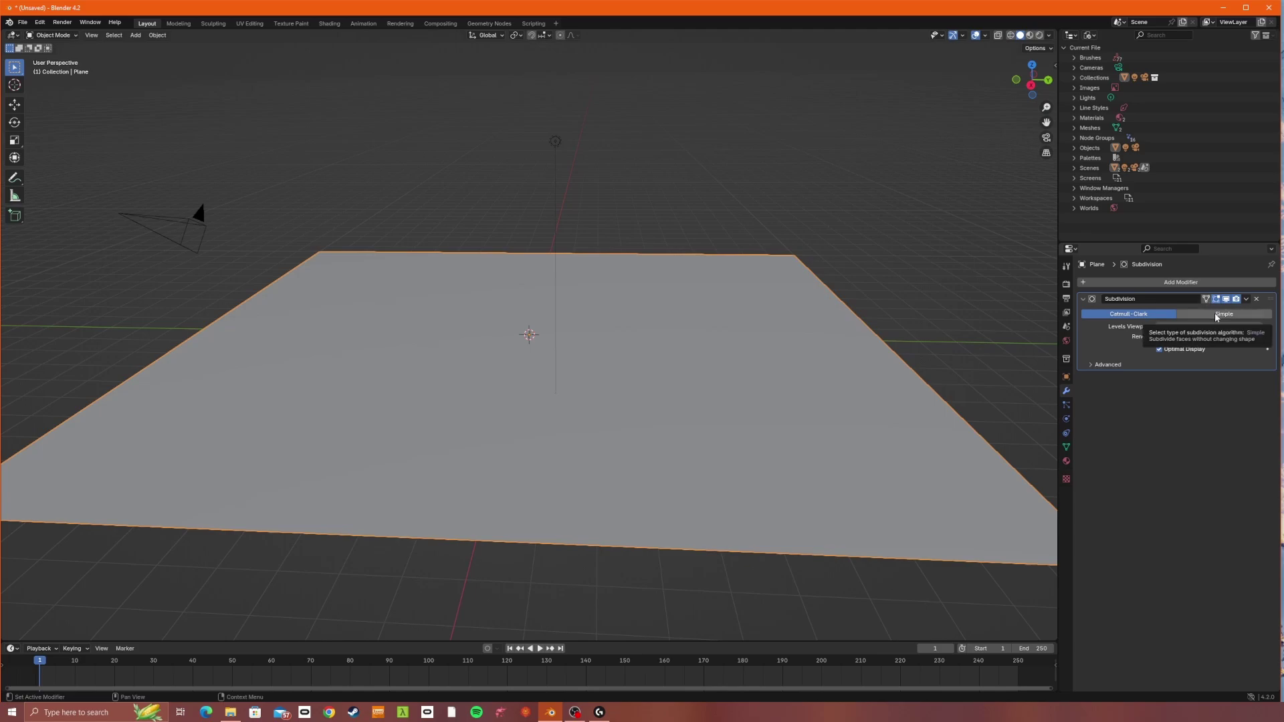
{"action": "left_click", "coordinate": [1216, 316]}
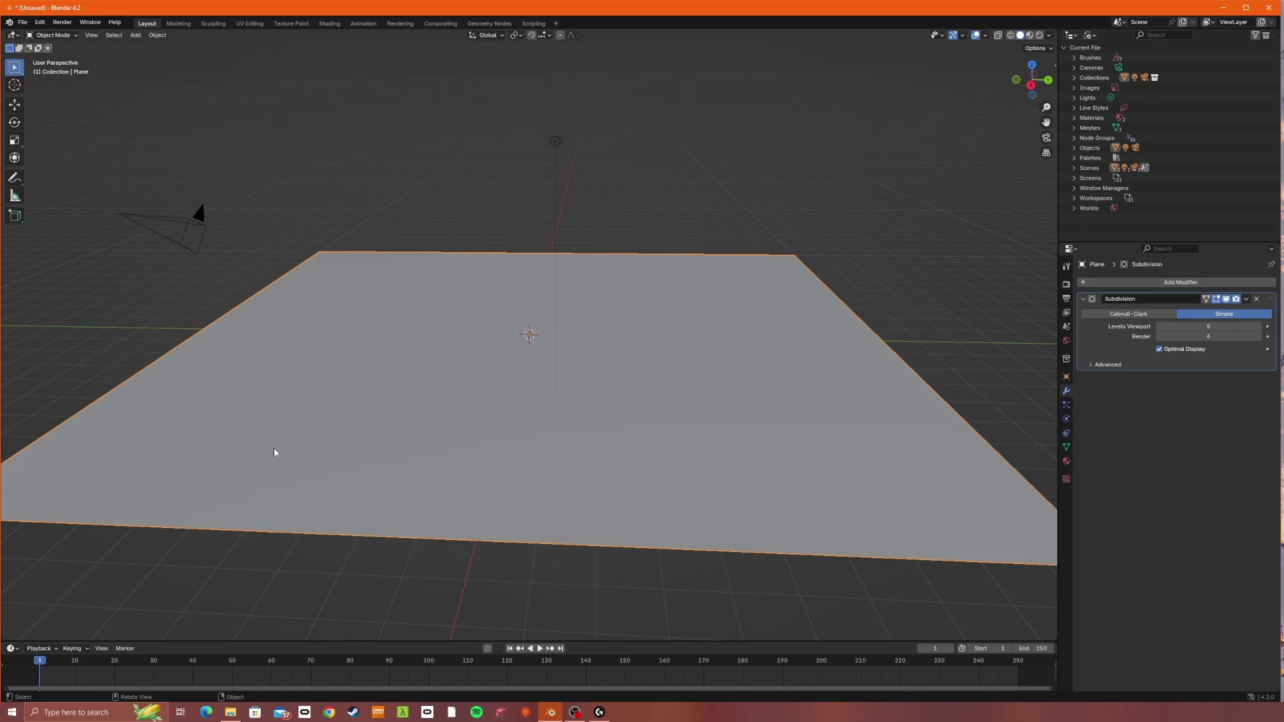
{"action": "left_click", "coordinate": [1173, 283]}
{"action": "mouse_move", "coordinate": [1174, 284]}
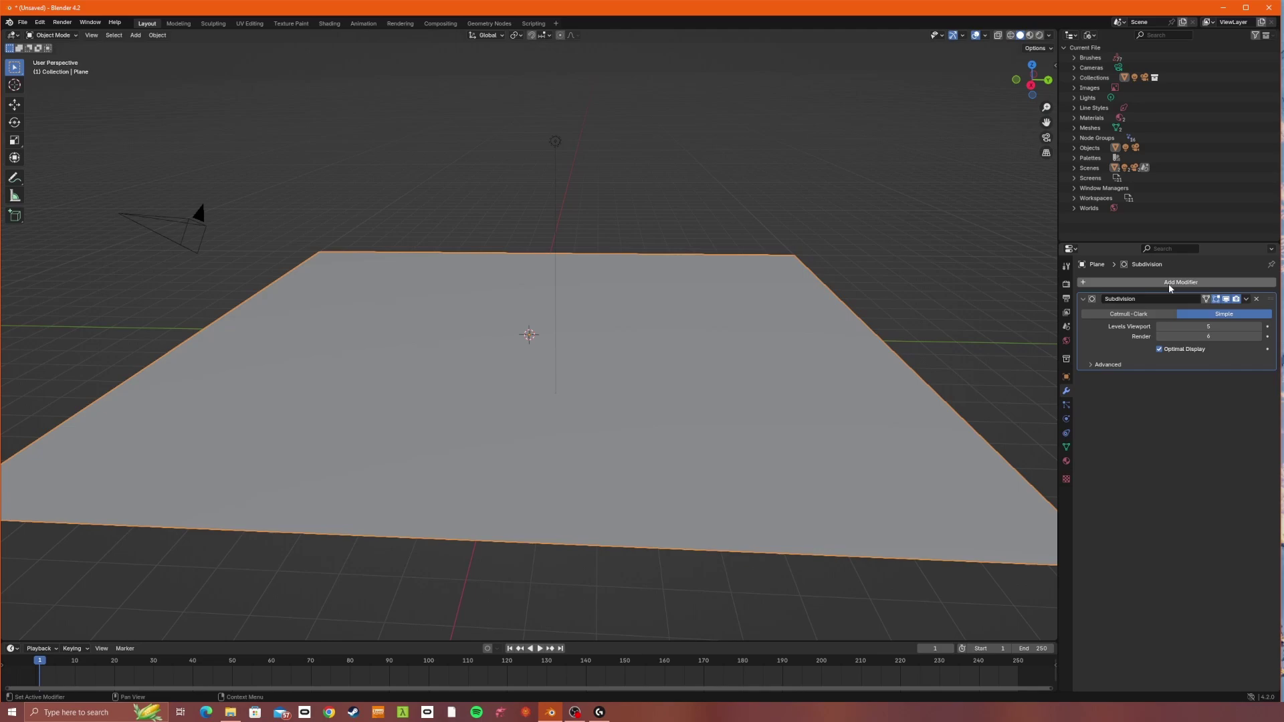
Step: Add a Displace modifier below the Subdivision modifier and create a new texture for it
{"action": "left_click", "coordinate": [1169, 284]}
{"action": "mouse_move", "coordinate": [1133, 290]}
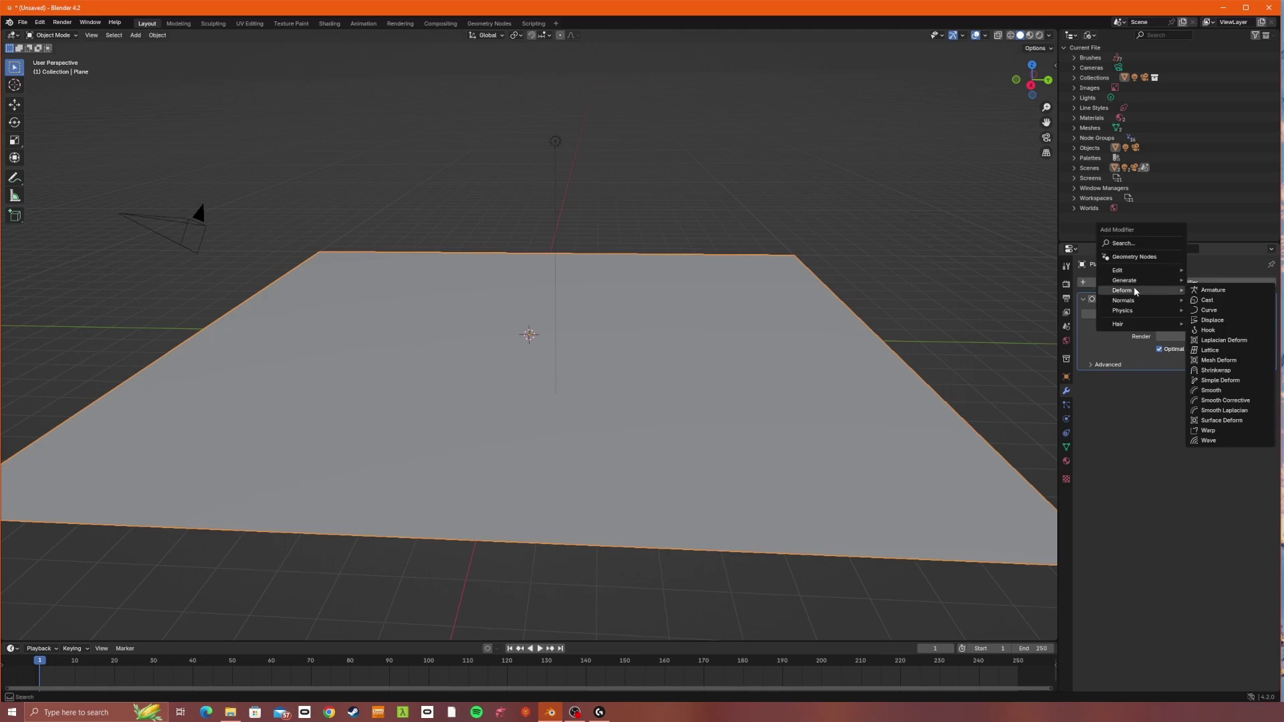
{"action": "left_click", "coordinate": [1225, 309]}
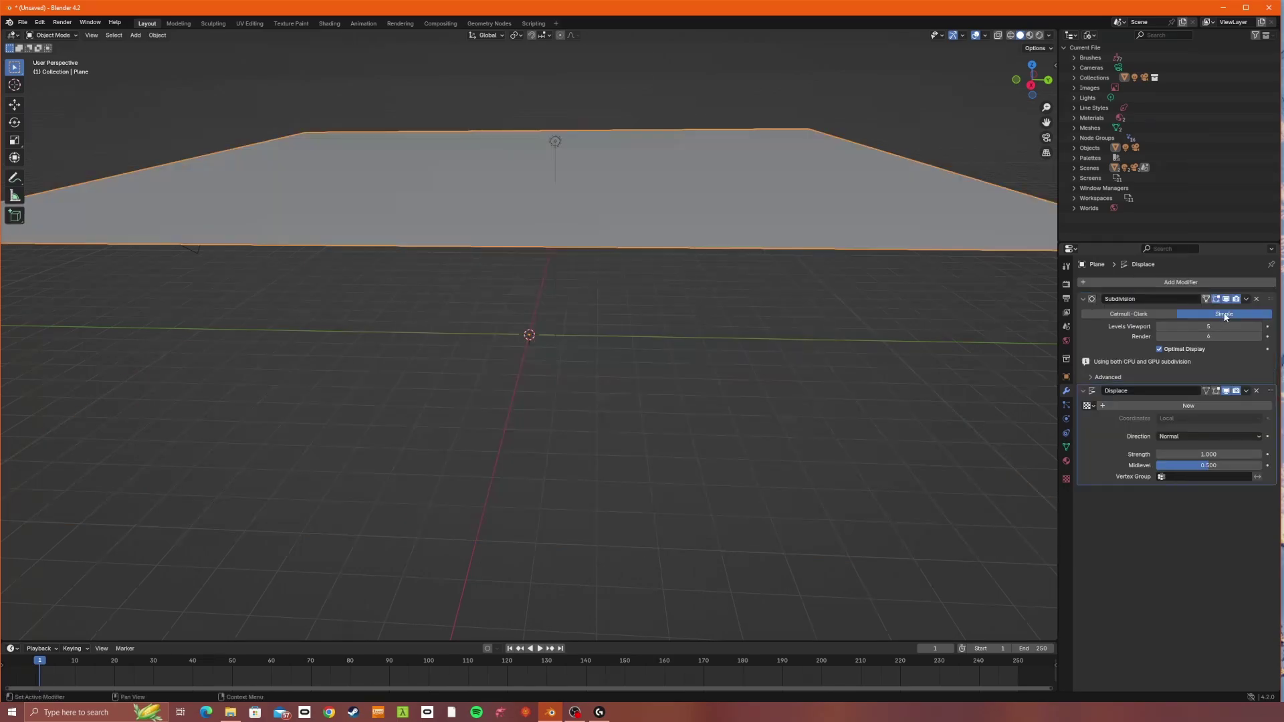
{"action": "left_click", "coordinate": [1156, 406]}
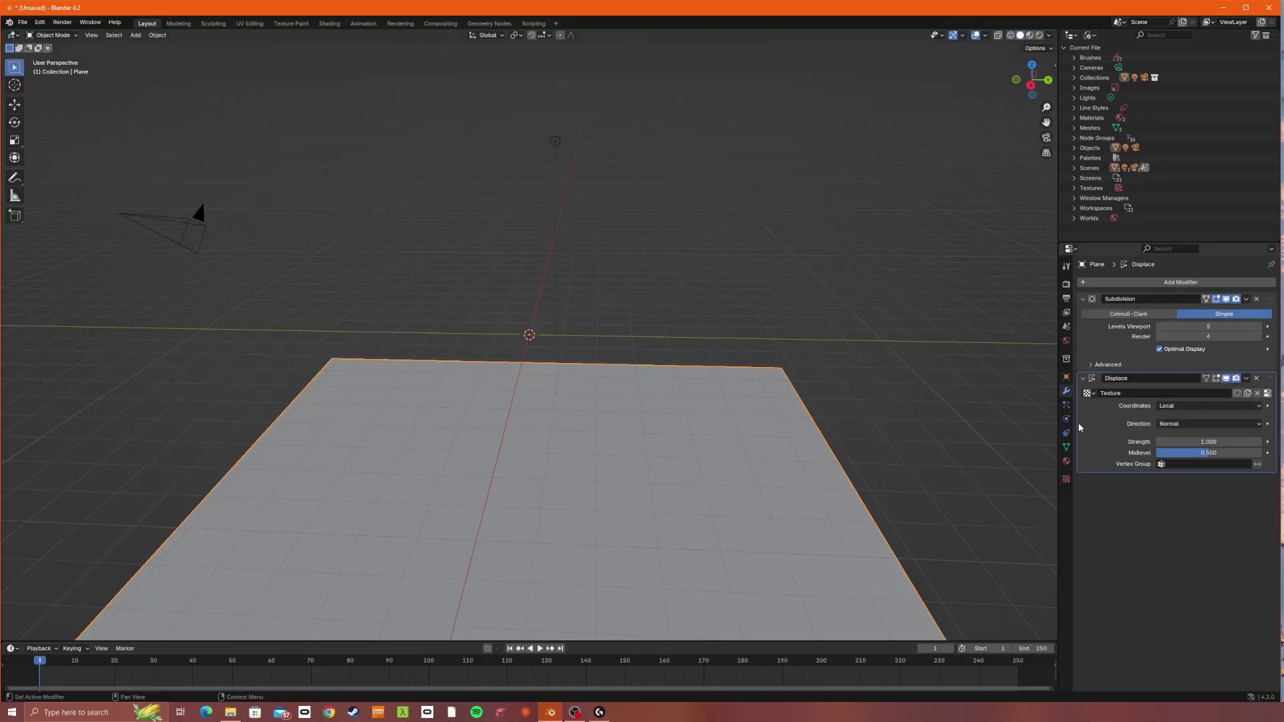
Step: Load Trees_Out.exr from Gaea/Projects/Builds/tut4/006 as the displacement texture image
{"action": "left_click", "coordinate": [1066, 480]}
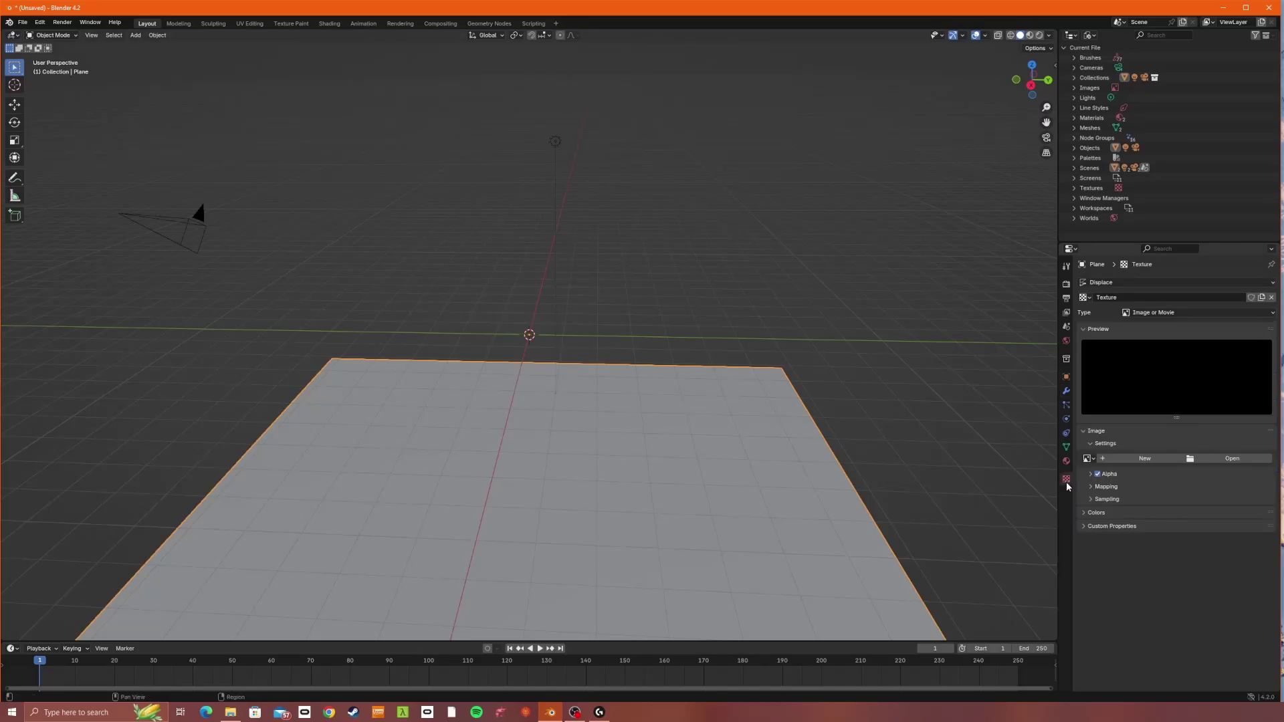
{"action": "left_click", "coordinate": [1234, 458]}
{"action": "double_click", "coordinate": [728, 377]}
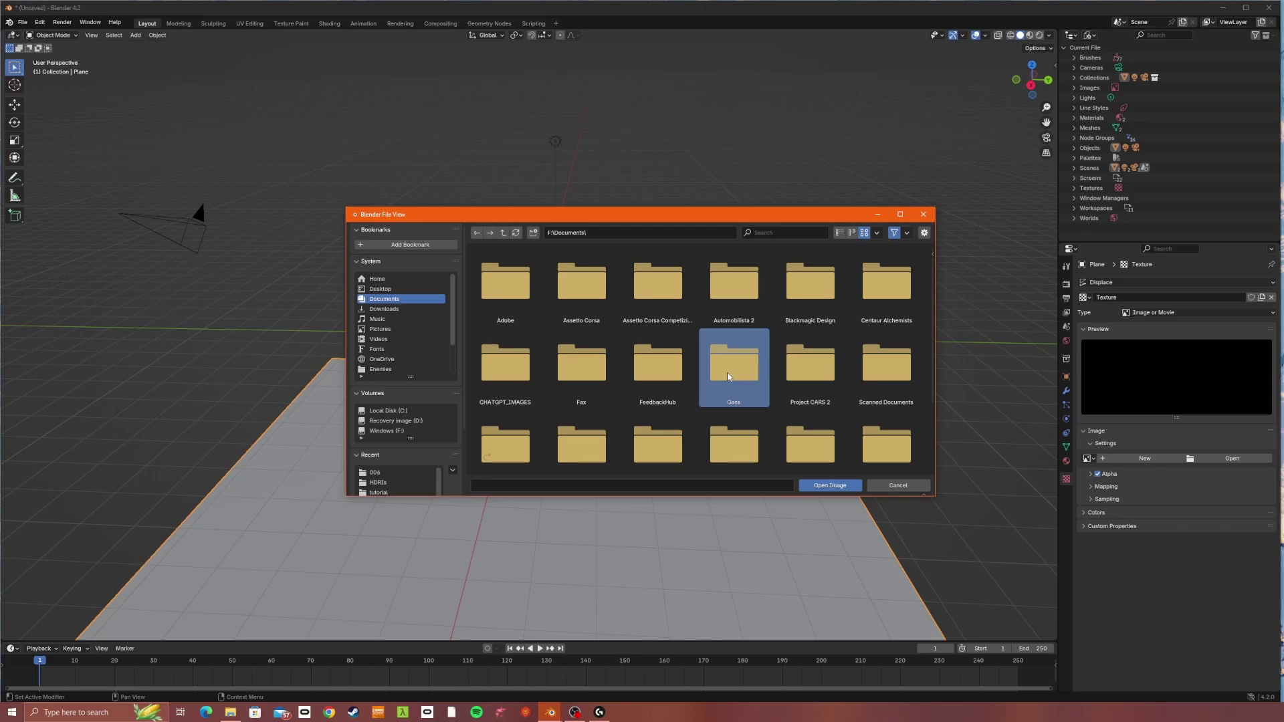
{"action": "double_click", "coordinate": [577, 282]}
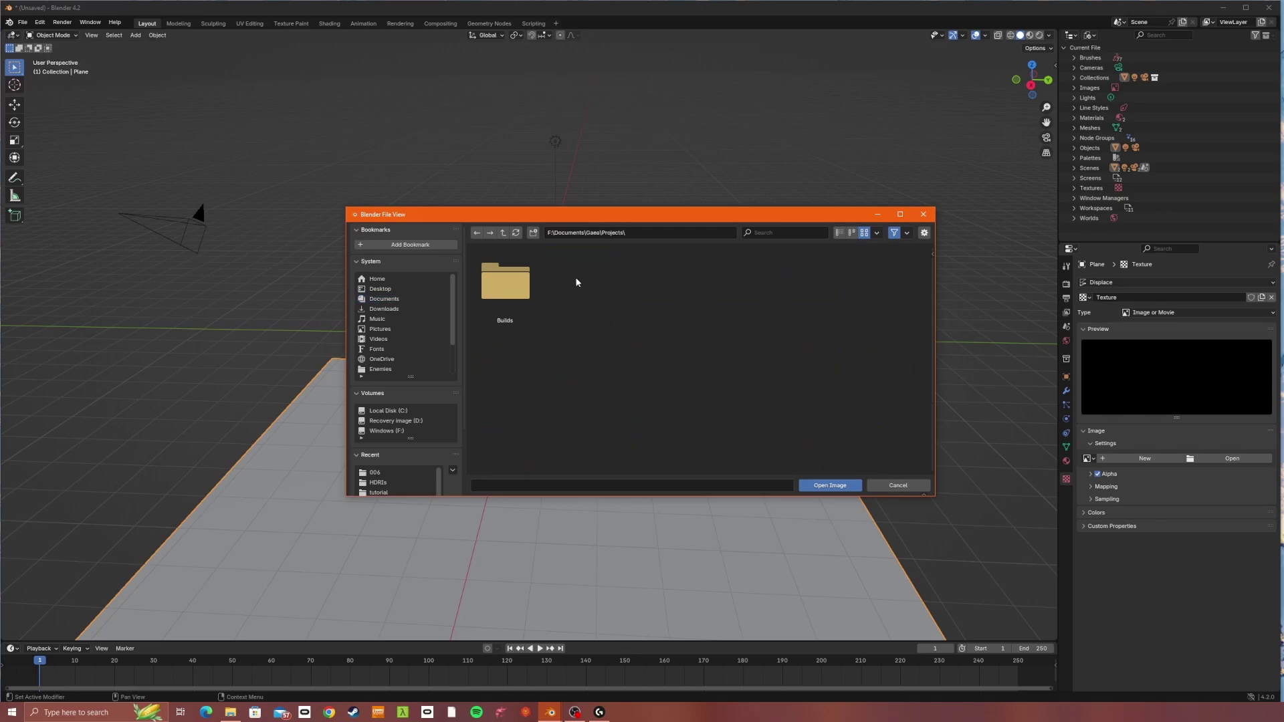
{"action": "double_click", "coordinate": [505, 281]}
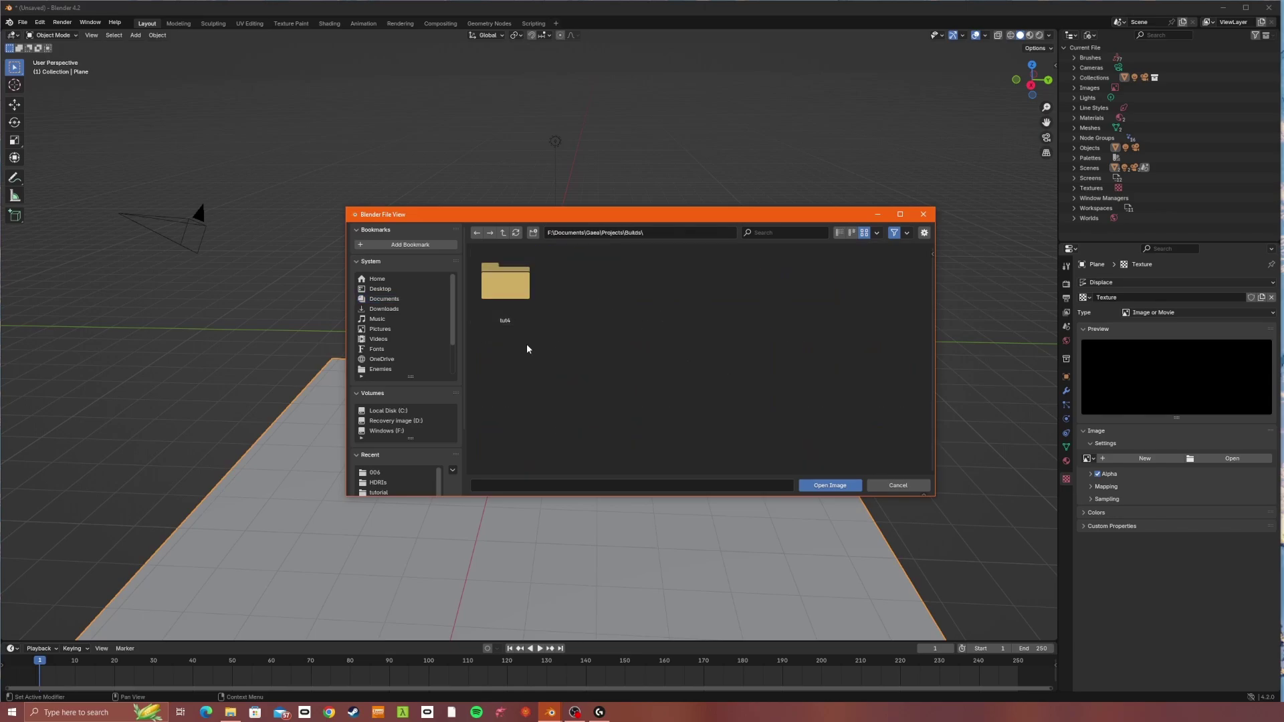
{"action": "double_click", "coordinate": [514, 286]}
{"action": "double_click", "coordinate": [884, 311]}
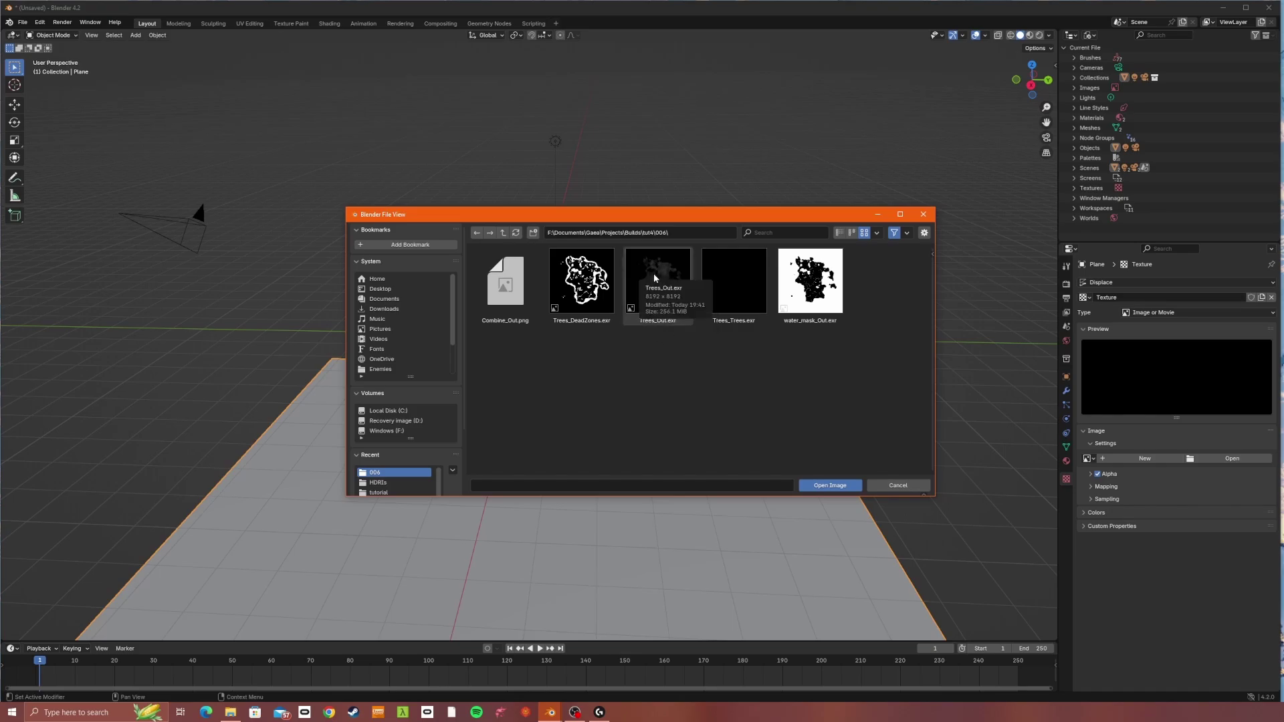
{"action": "double_click", "coordinate": [653, 273]}
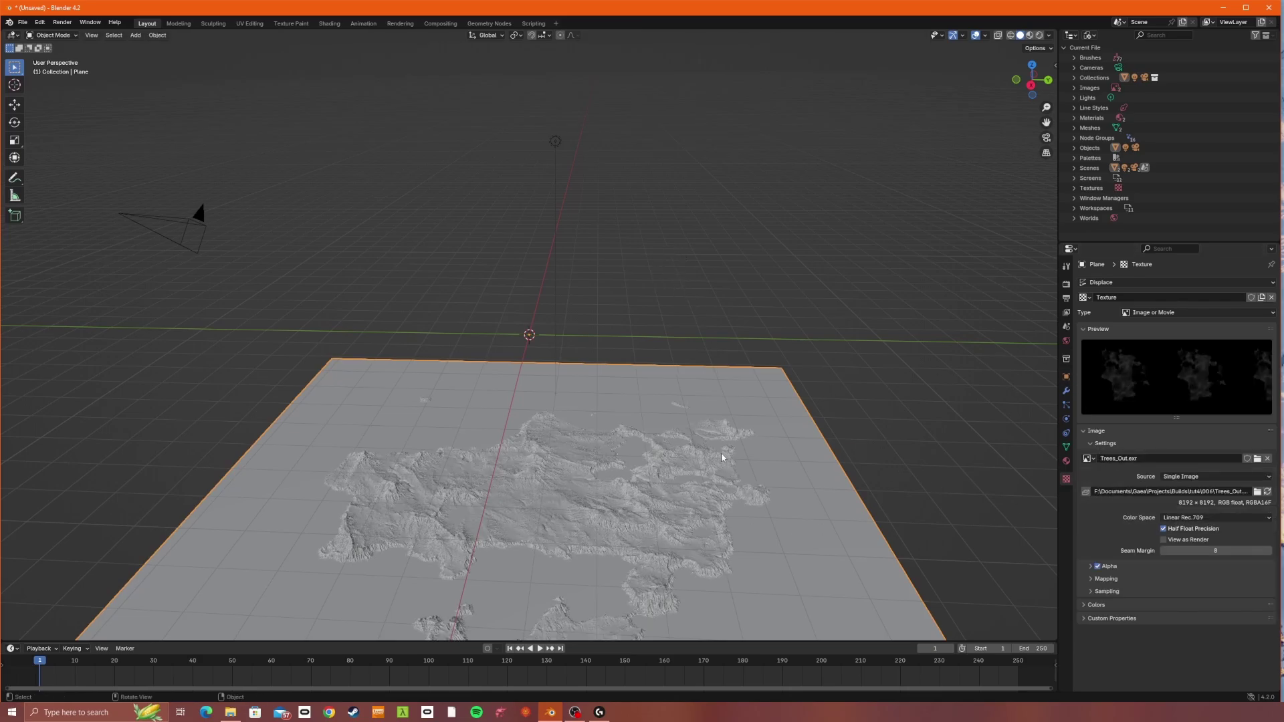
Step: Set the Displace modifier's Midlevel to 0
{"action": "left_click", "coordinate": [1066, 392]}
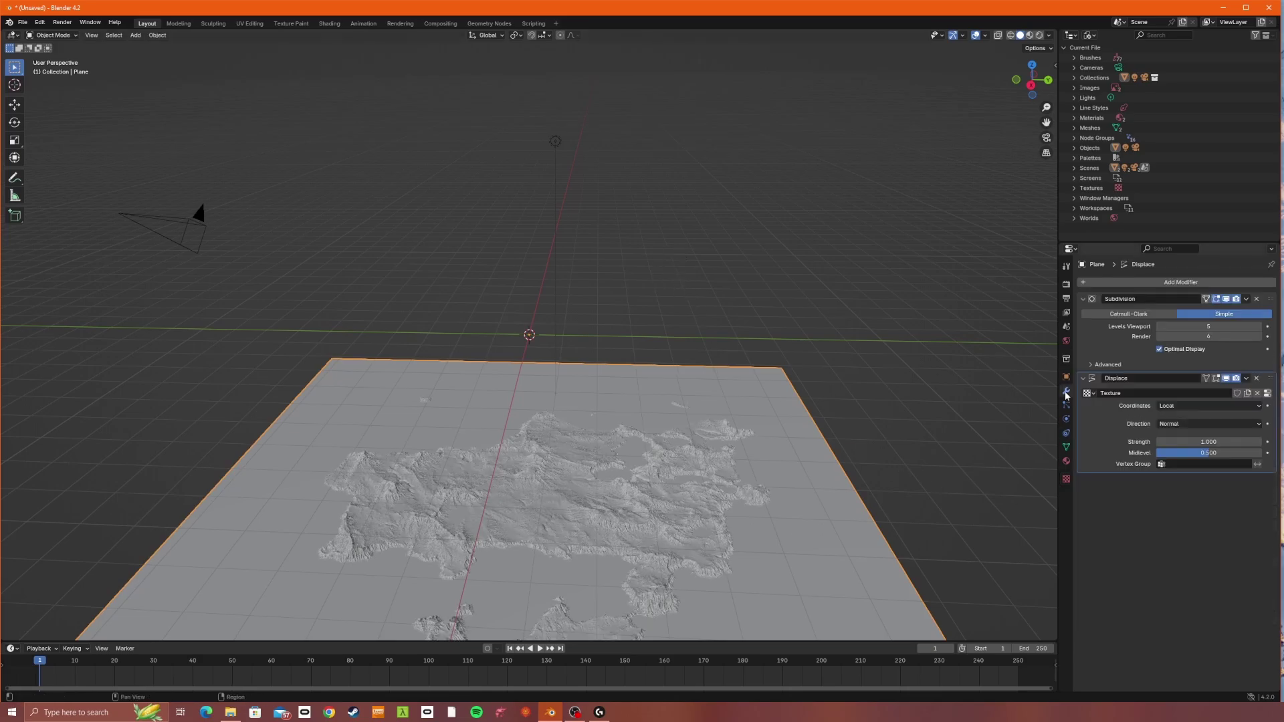
{"action": "left_click", "coordinate": [1203, 454]}
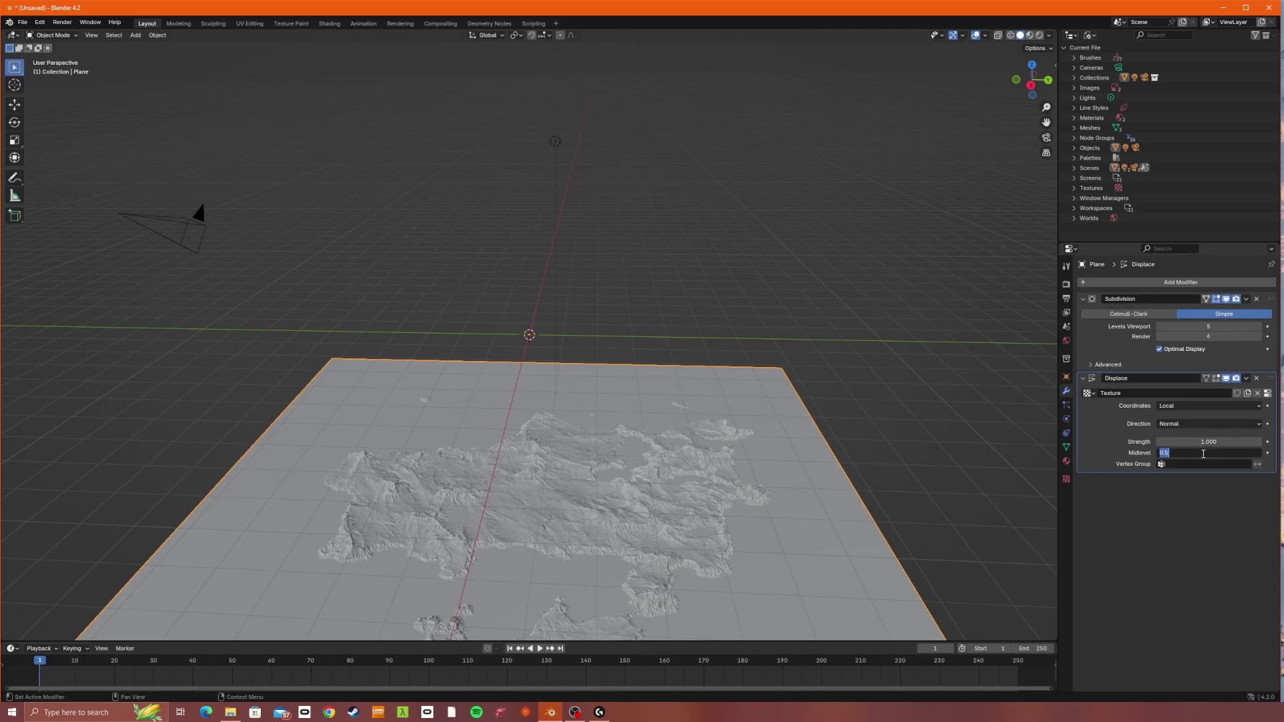
{"action": "type", "text": "0"}
{"action": "key", "text": "Return"}
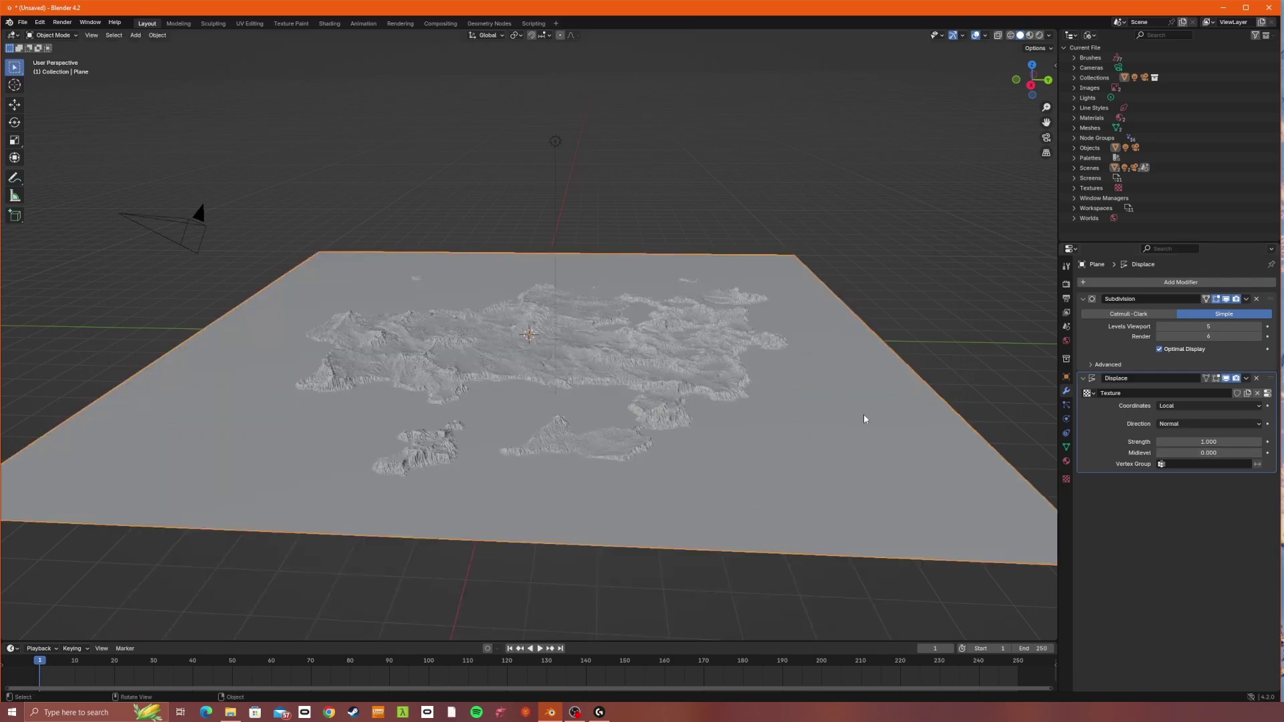
Step: Orbit and zoom around the raised island relief, then make the timeline area much taller
{"action": "middle_click_drag", "start_coordinate": [849, 412], "coordinate": [511, 353]}
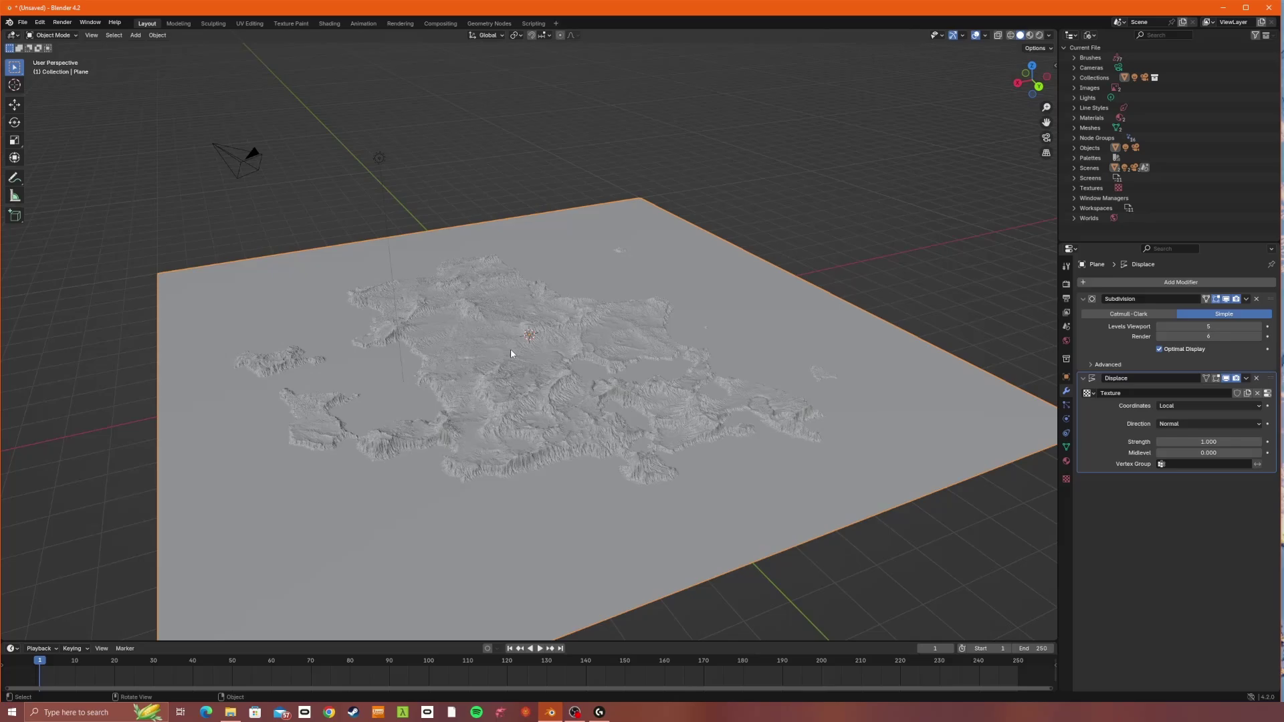
{"action": "middle_click_drag", "start_coordinate": [468, 473], "coordinate": [574, 404]}
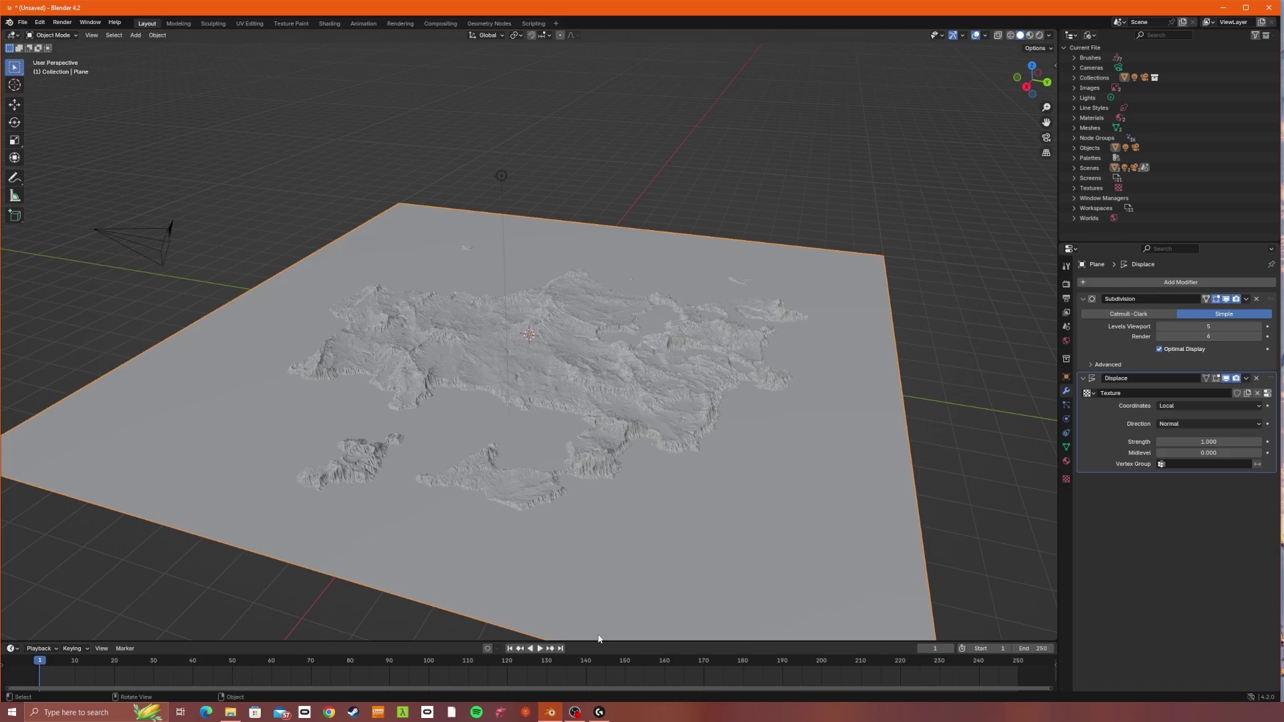
{"action": "middle_click_drag", "start_coordinate": [663, 529], "coordinate": [588, 526]}
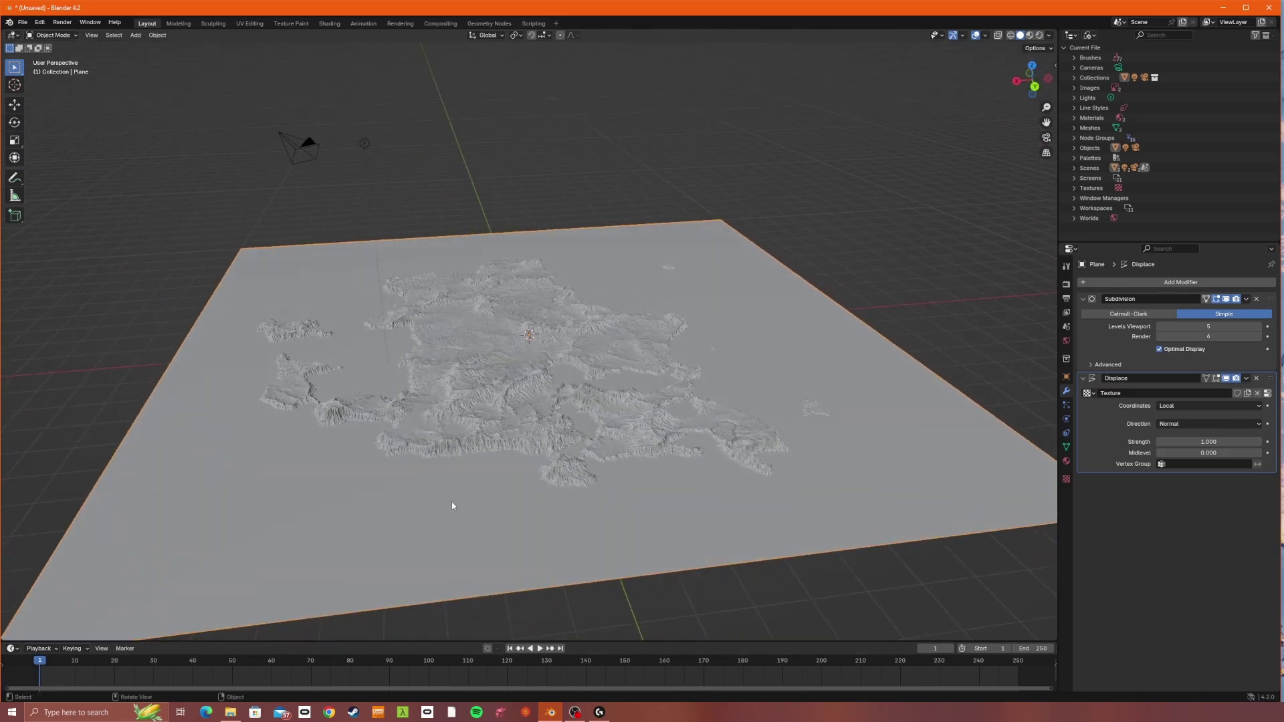
{"action": "scroll", "coordinate": [452, 507], "scroll_direction": "up", "scroll_amount": 4}
{"action": "middle_click_drag", "start_coordinate": [411, 447], "coordinate": [572, 442]}
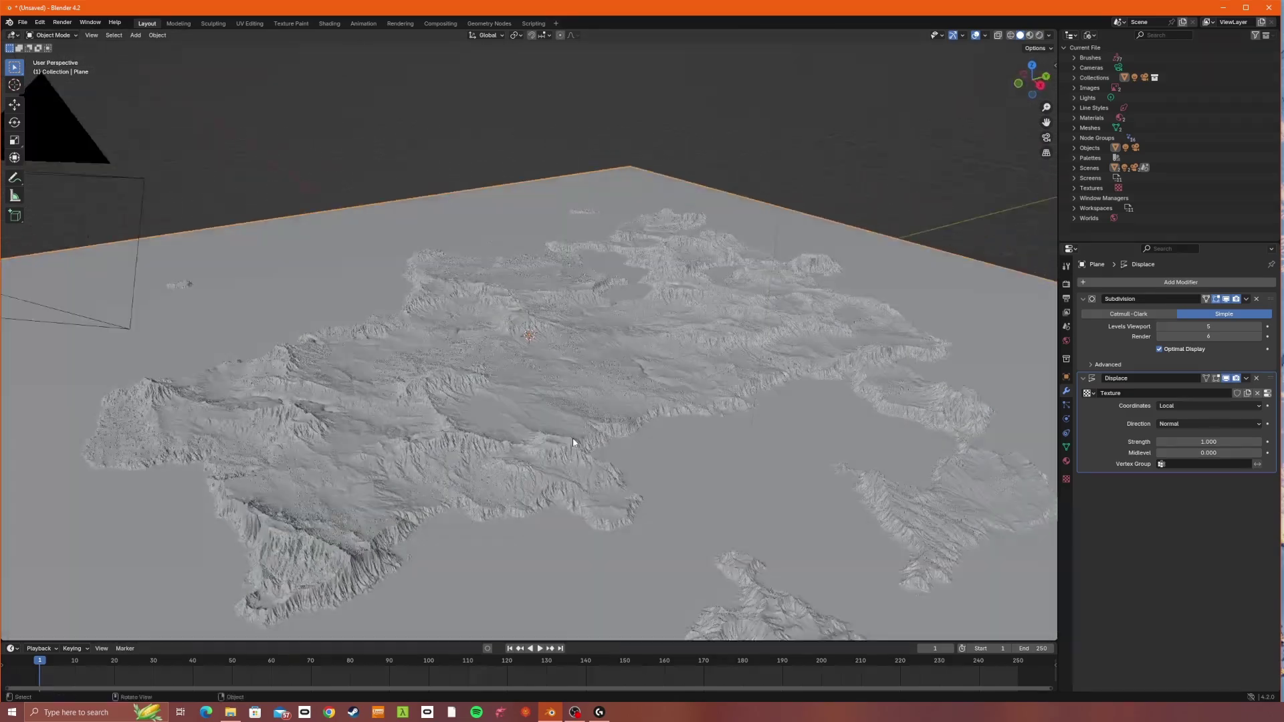
{"action": "middle_click_drag", "start_coordinate": [467, 392], "coordinate": [491, 635]}
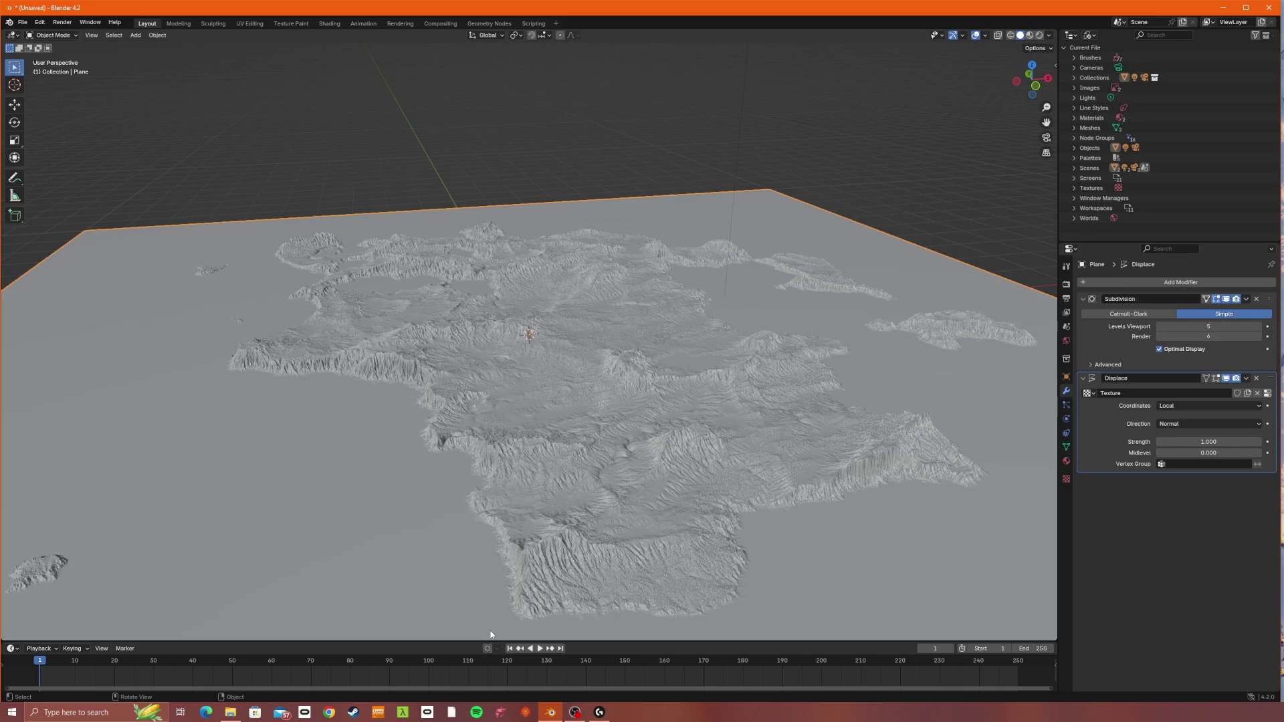
{"action": "left_click_drag", "start_coordinate": [445, 640], "coordinate": [401, 445]}
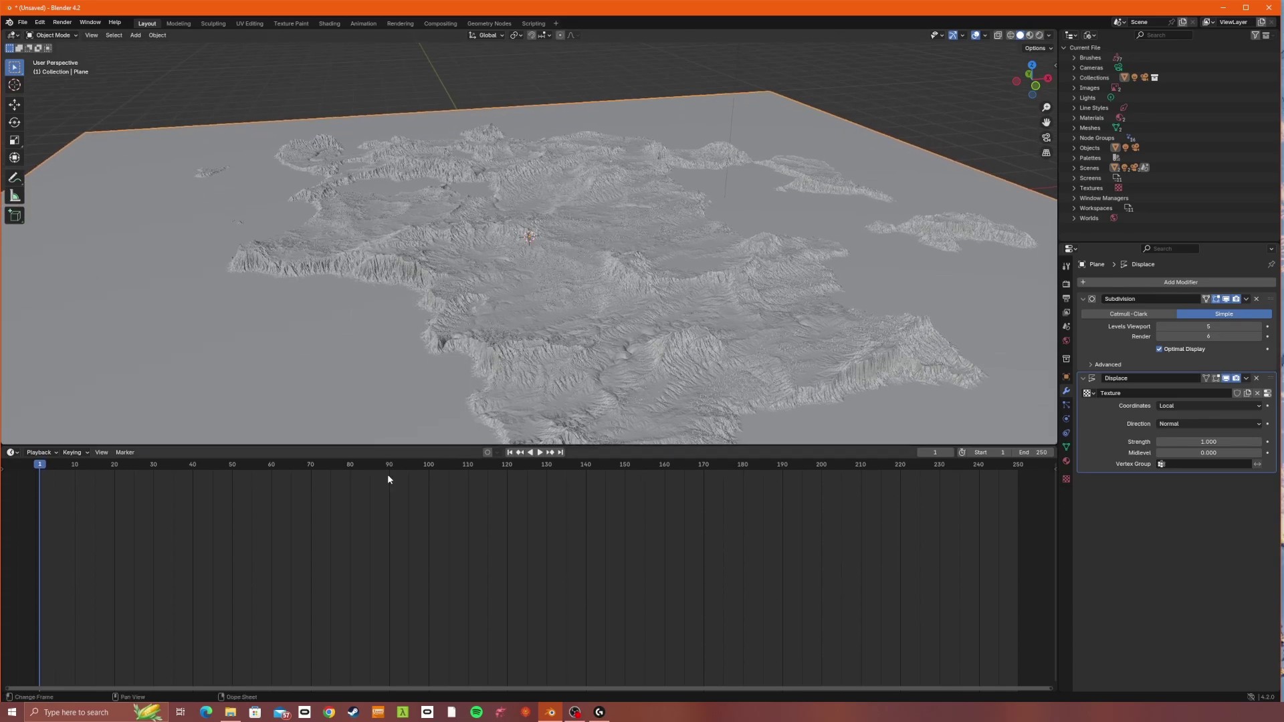
Step: Switch the timeline area to the Shader Editor and create a new material for the plane
{"action": "left_click", "coordinate": [11, 454]}
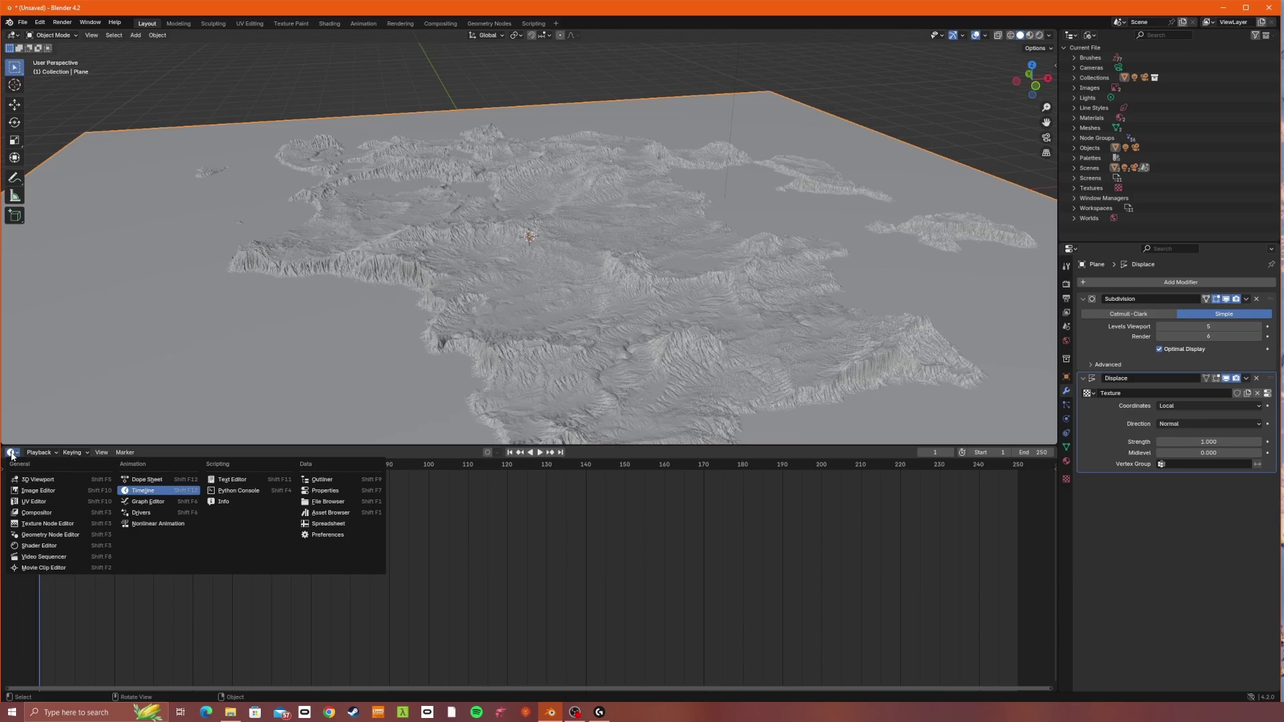
{"action": "left_click", "coordinate": [33, 546]}
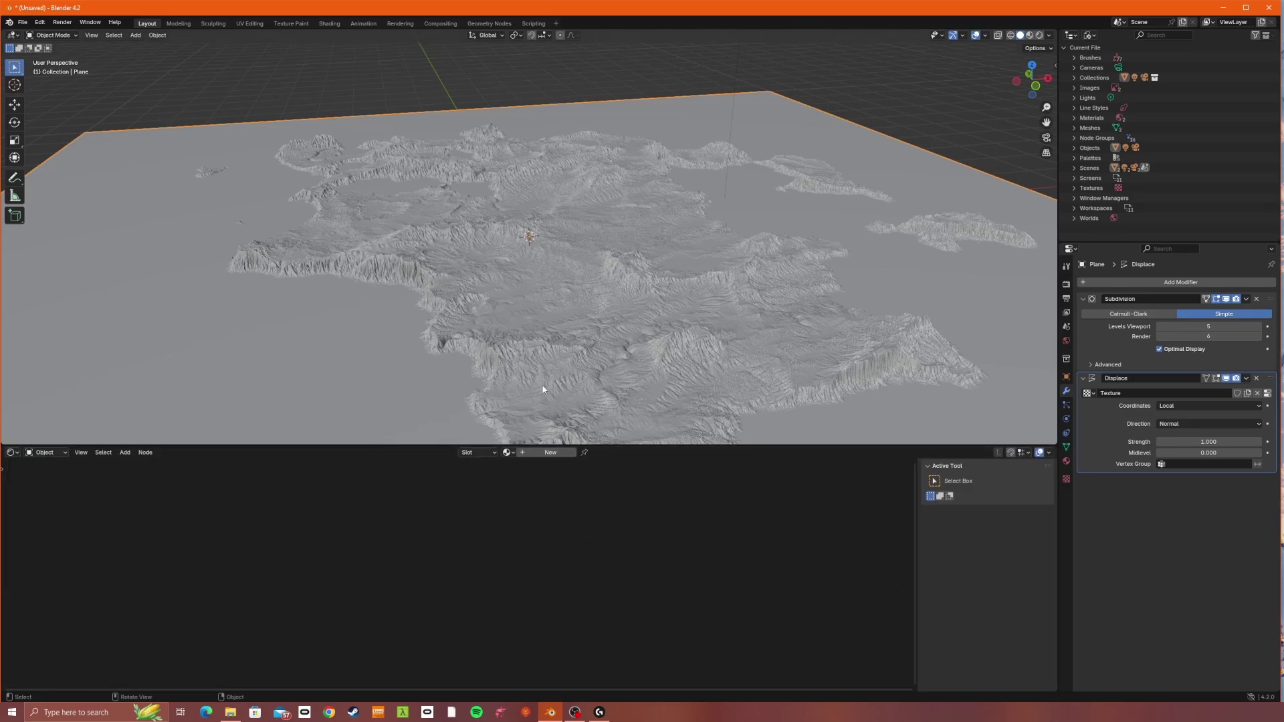
{"action": "left_click", "coordinate": [539, 453]}
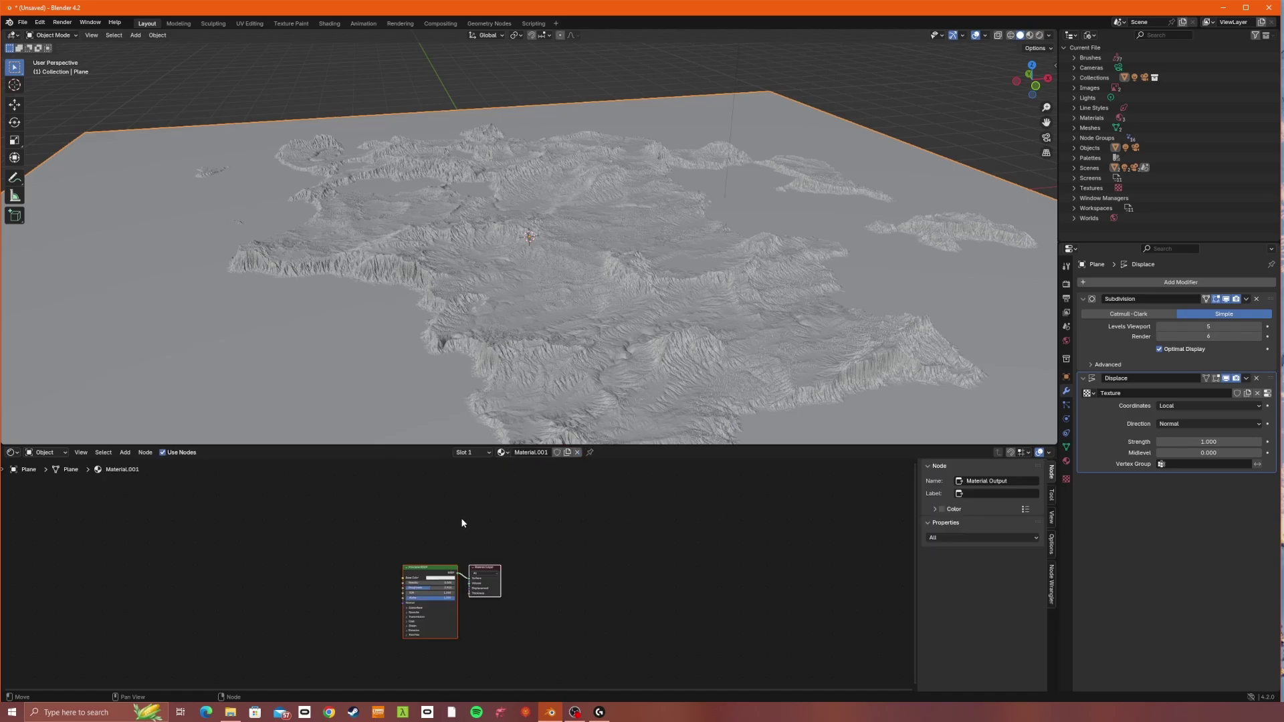
{"action": "scroll", "coordinate": [590, 601], "scroll_direction": "up", "scroll_amount": 3}
{"action": "key", "text": "Home"}
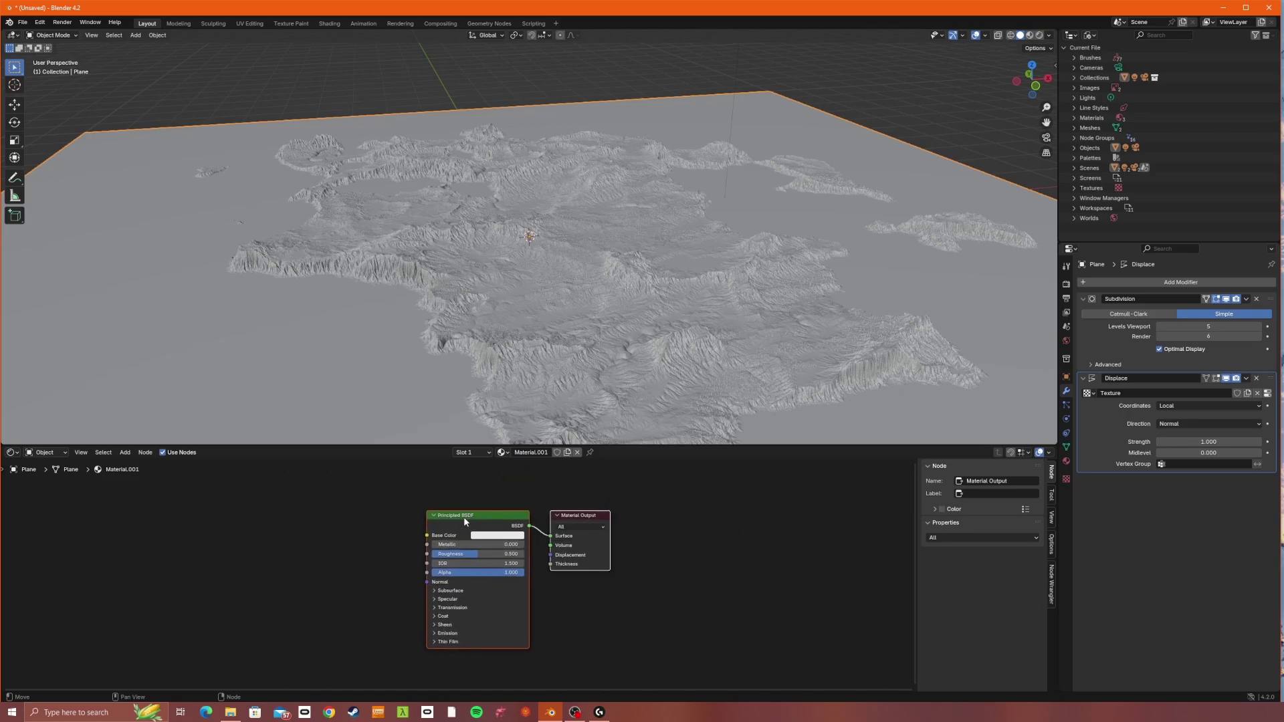
Step: Add Texture Coordinate, Mapping and Image Texture nodes feeding the Principled BSDF Base Color
{"action": "left_click", "coordinate": [39, 22]}
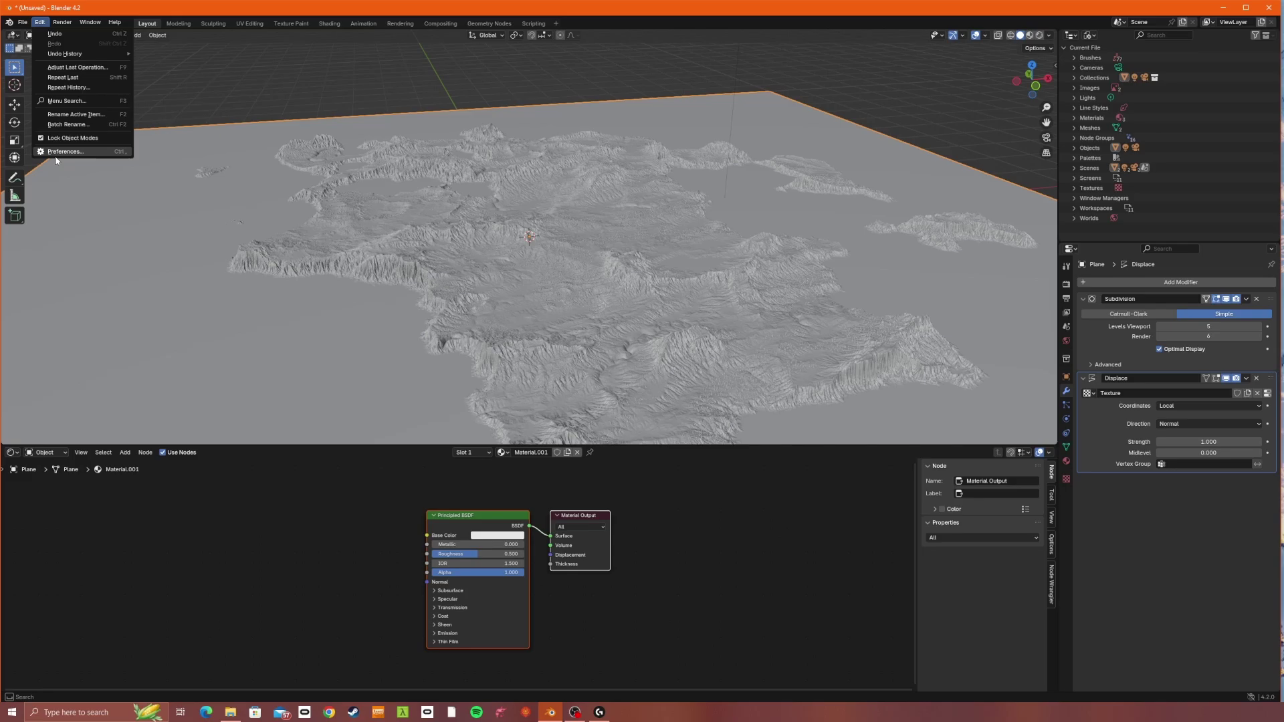
{"action": "left_click", "coordinate": [356, 544]}
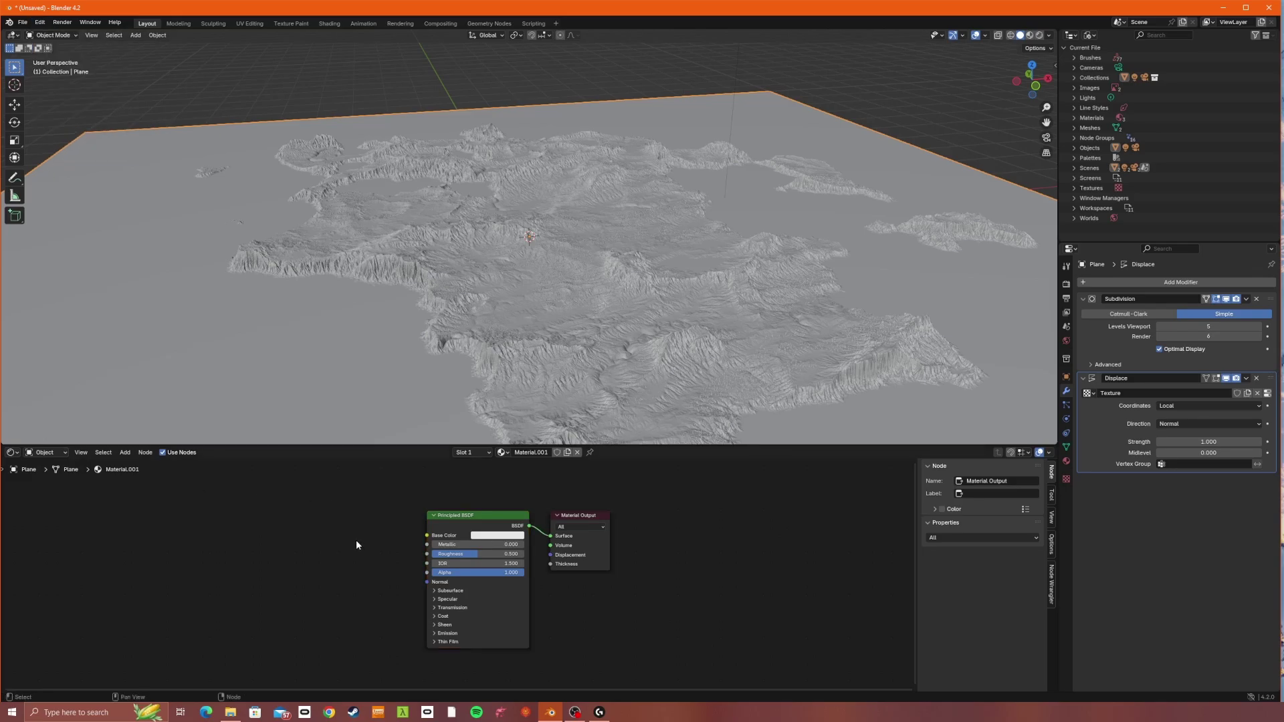
{"action": "left_click", "coordinate": [455, 520]}
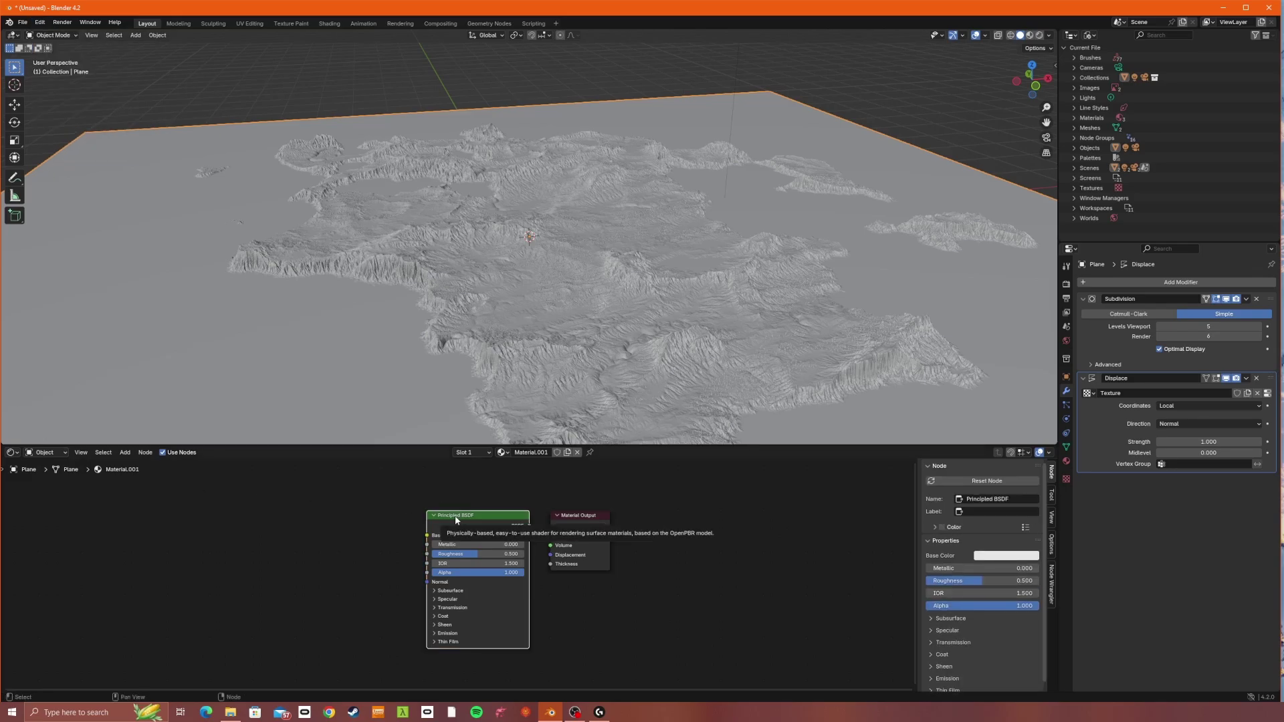
{"action": "middle_click_drag", "start_coordinate": [283, 526], "coordinate": [286, 526]}
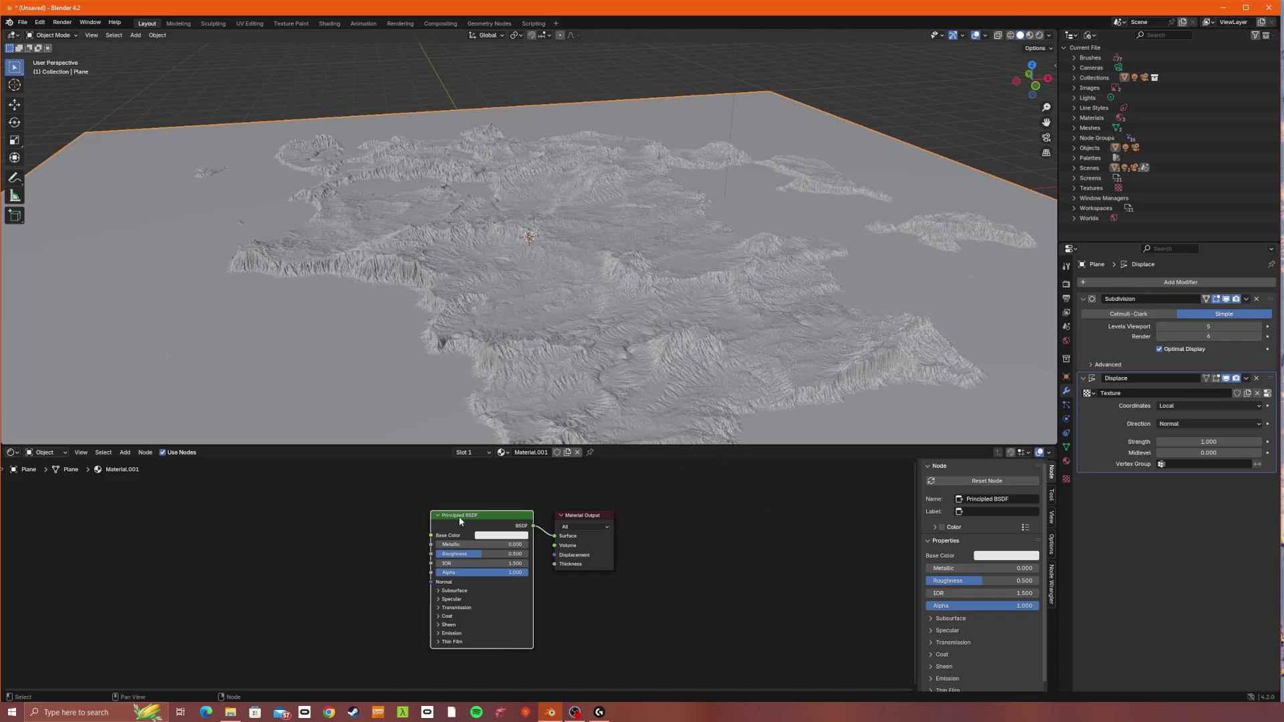
{"action": "key", "text": "ctrl+t"}
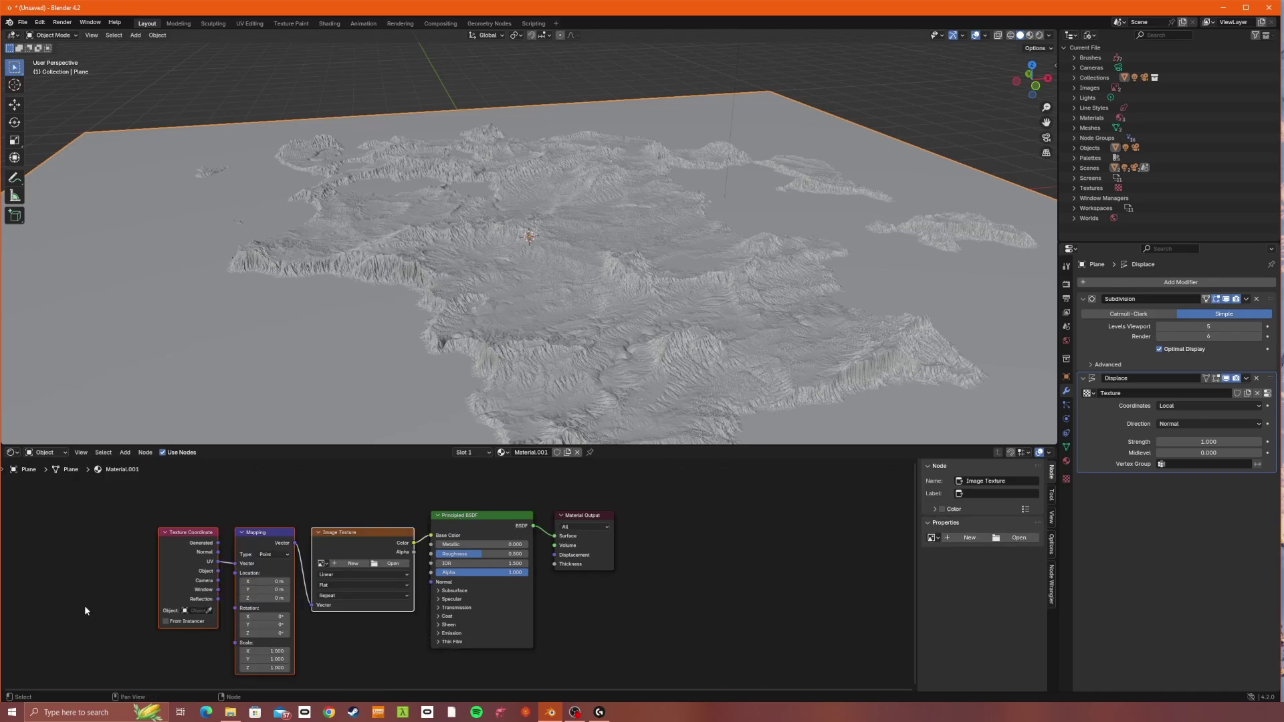
{"action": "middle_click_drag", "start_coordinate": [308, 622], "coordinate": [338, 601]}
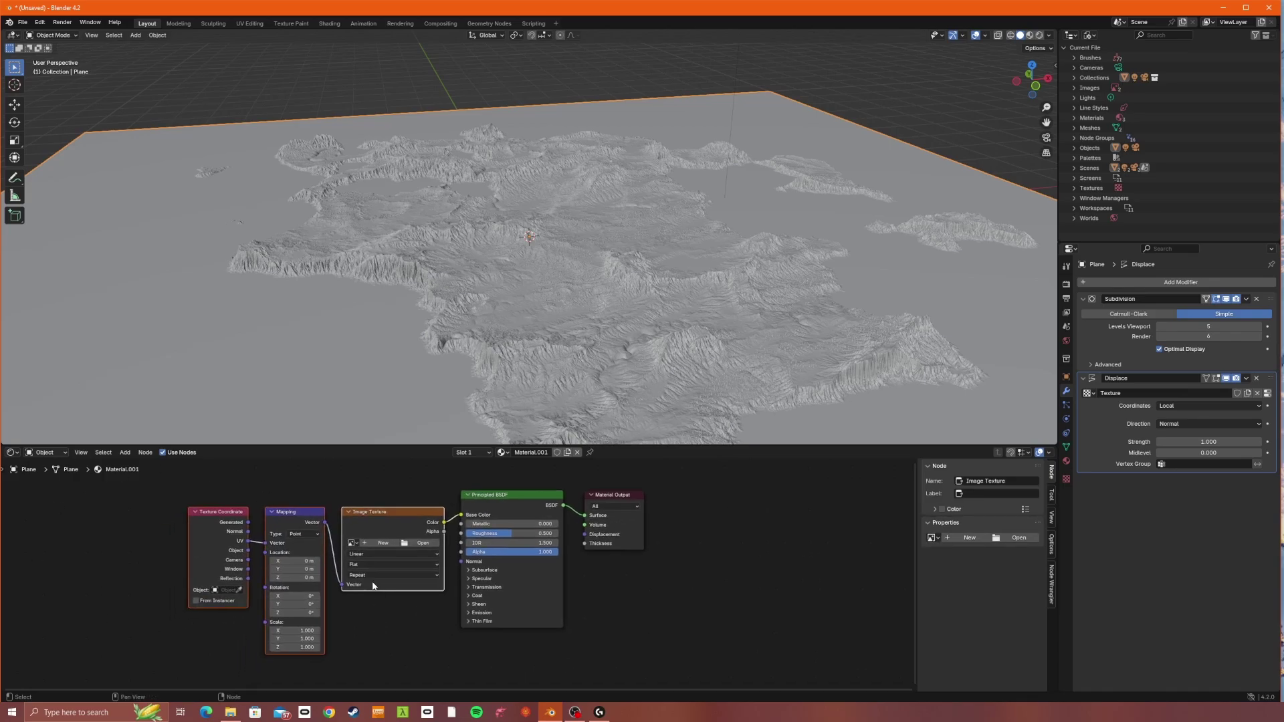
Step: Load Combine_Out.png from the Gaea/Projects/Builds/tut4/006 folder into the Image Texture node
{"action": "left_click", "coordinate": [418, 543]}
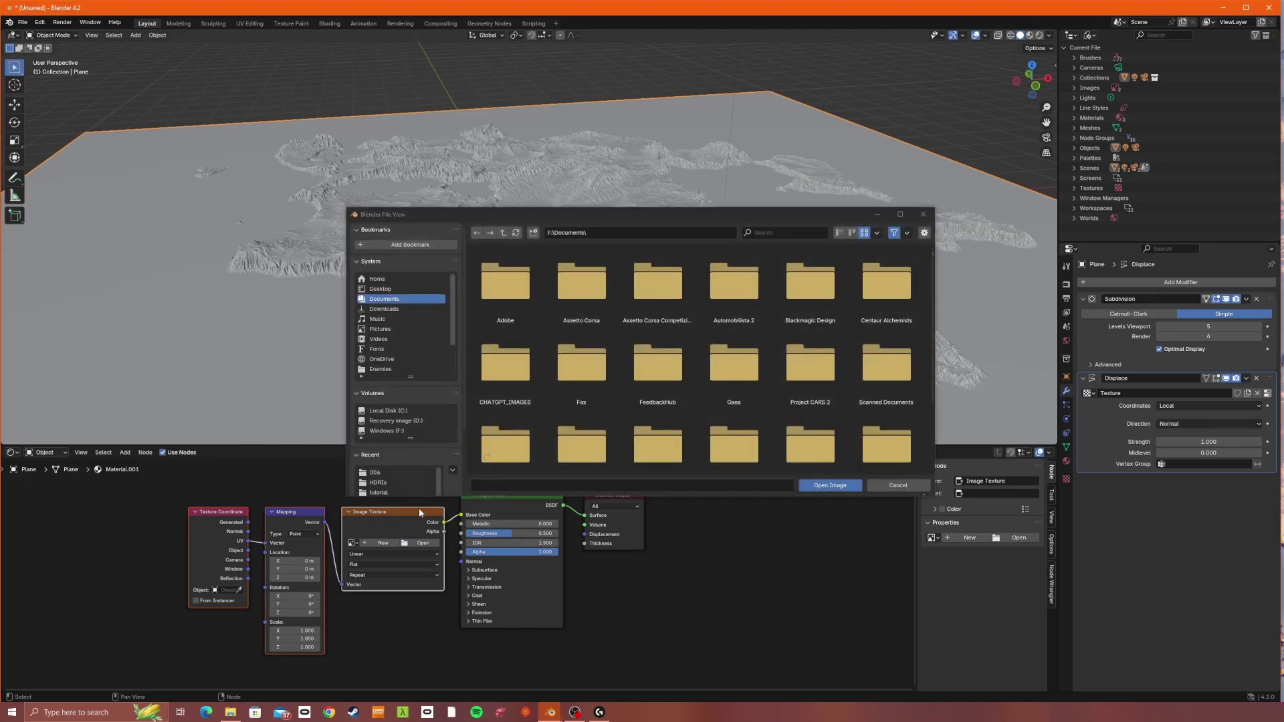
{"action": "double_click", "coordinate": [732, 358]}
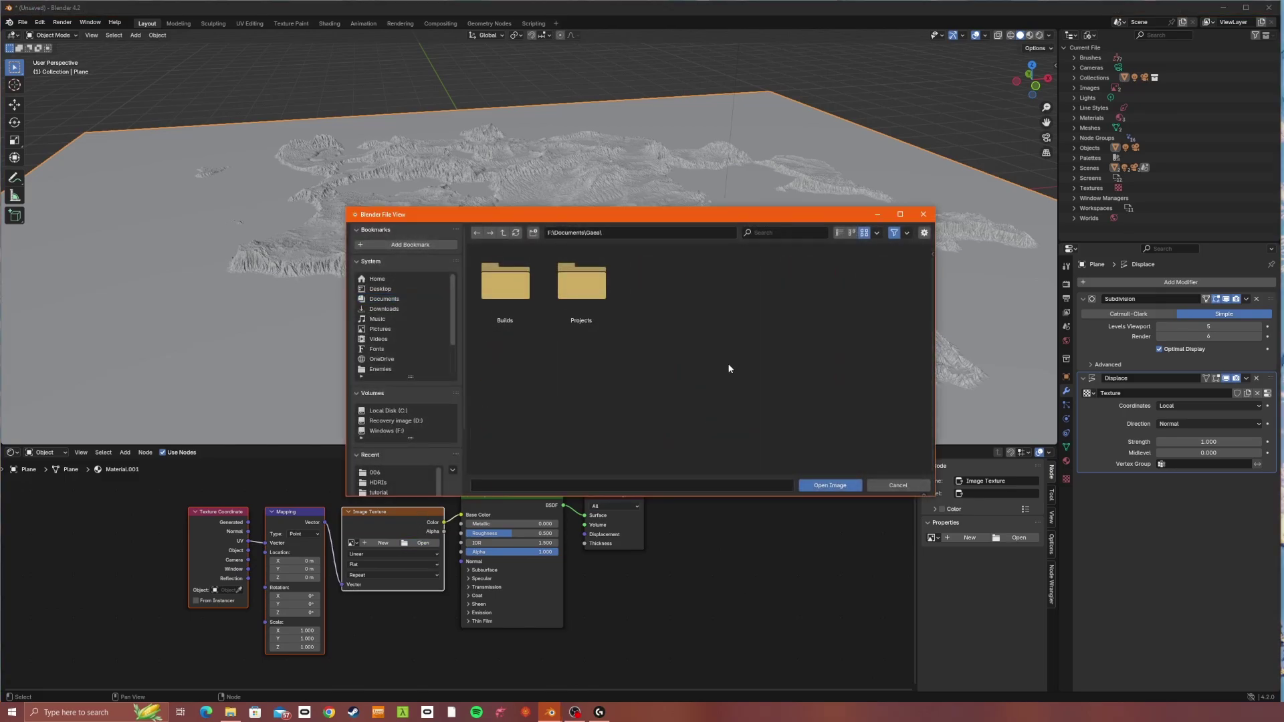
{"action": "double_click", "coordinate": [575, 289]}
{"action": "double_click", "coordinate": [486, 282]}
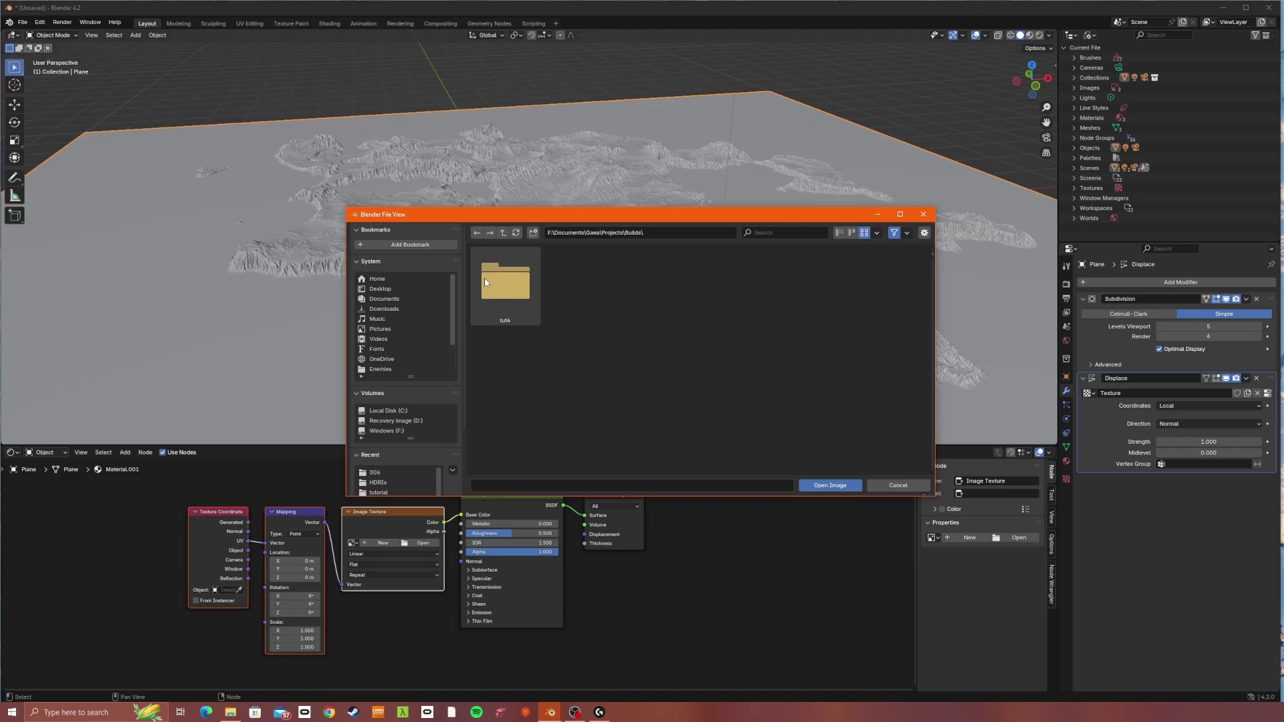
{"action": "double_click", "coordinate": [485, 282]}
{"action": "double_click", "coordinate": [861, 289]}
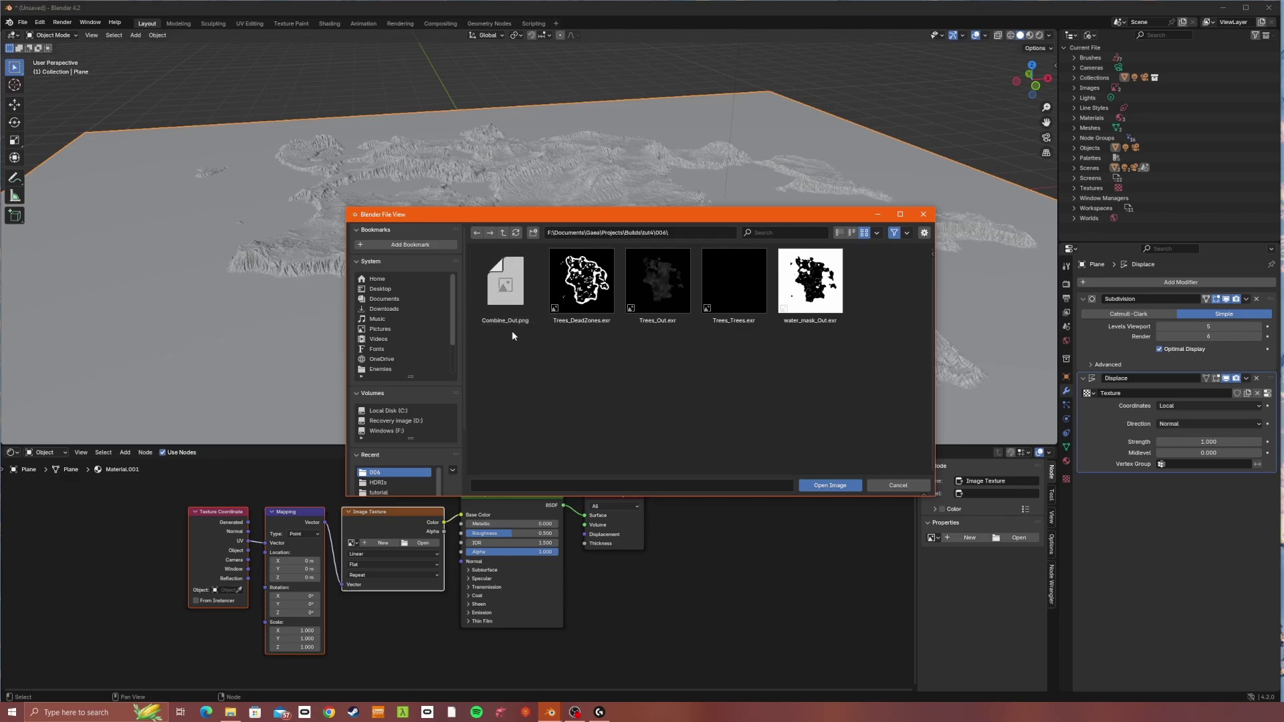
{"action": "double_click", "coordinate": [514, 282]}
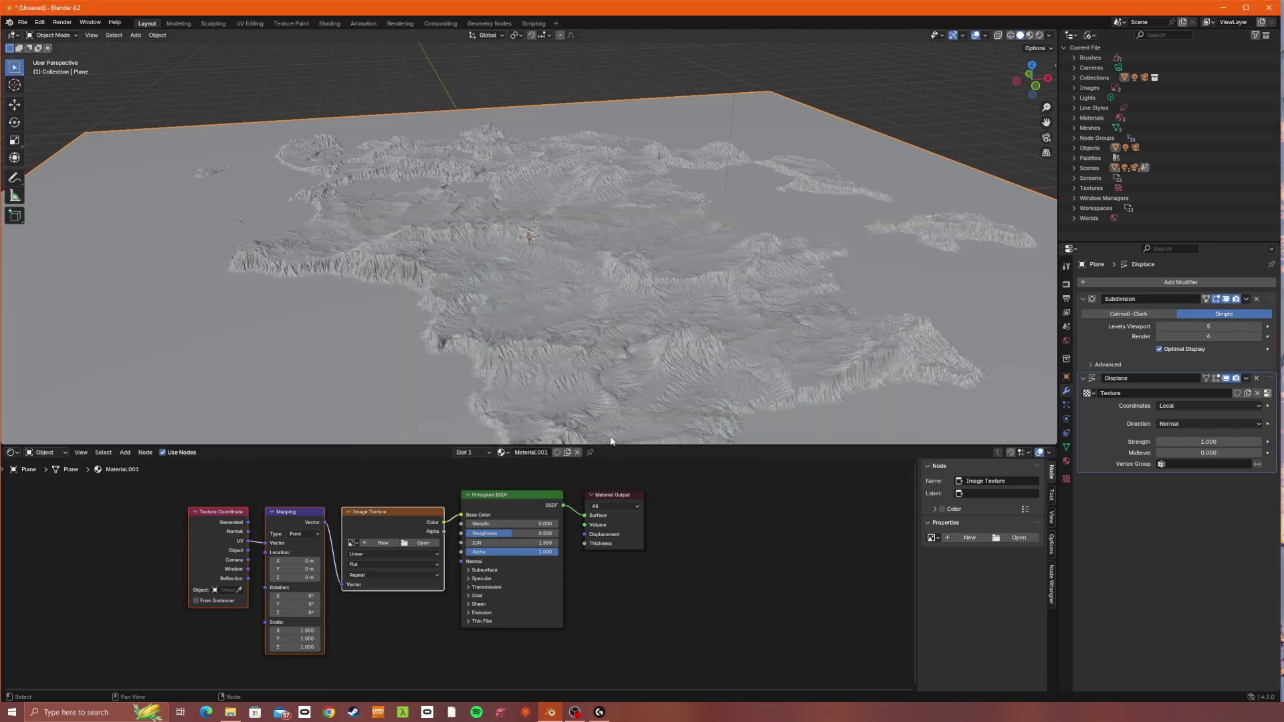
Step: Switch the viewport to rendered shading to view the coloured island terrain
{"action": "left_click", "coordinate": [1040, 38]}
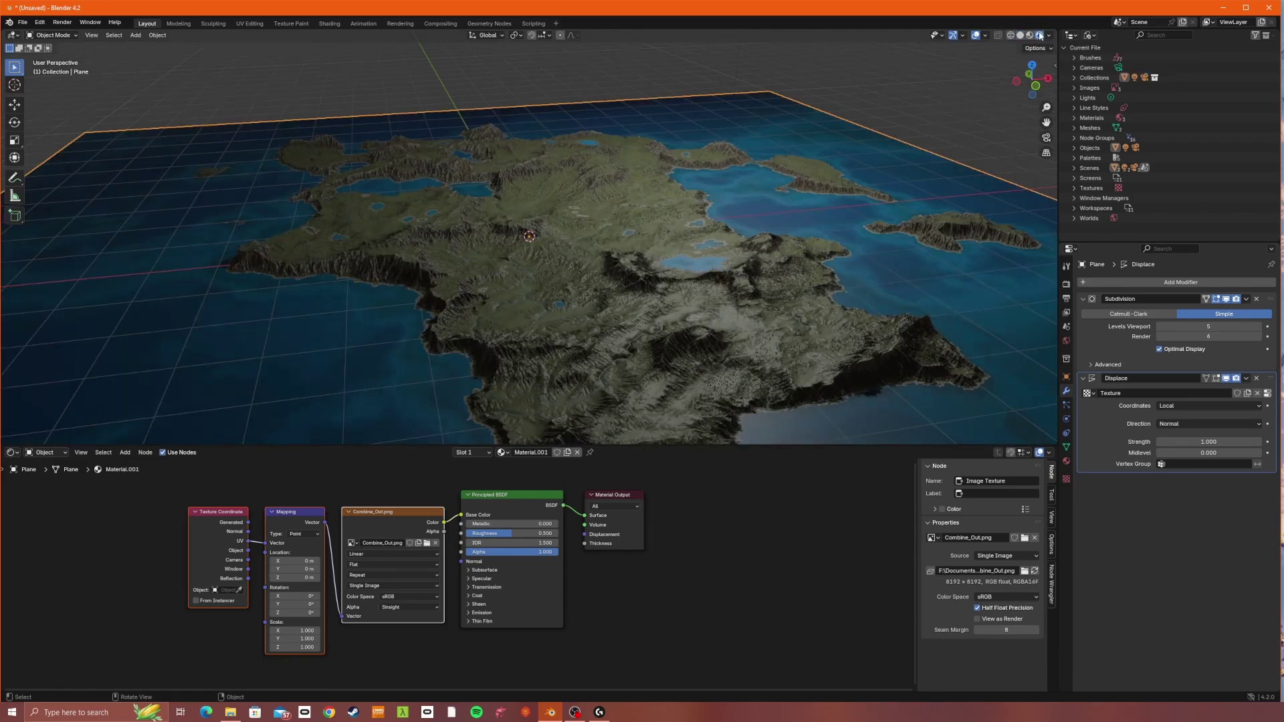
{"action": "middle_click_drag", "start_coordinate": [540, 246], "coordinate": [518, 226]}
{"action": "scroll", "coordinate": [515, 294], "scroll_direction": "up", "scroll_amount": 4}
{"action": "scroll", "coordinate": [518, 227], "scroll_direction": "down", "scroll_amount": 3}
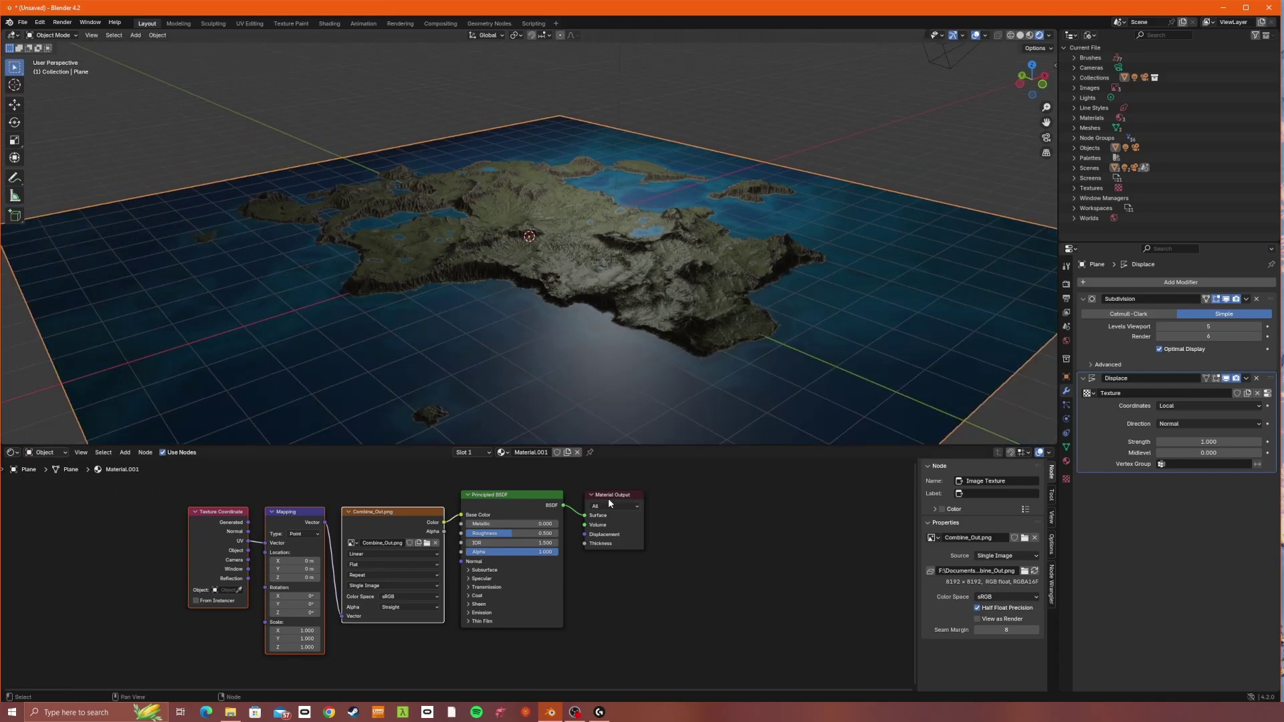
Step: Move the Material Output node right and the three texture nodes further left
{"action": "left_click_drag", "start_coordinate": [608, 499], "coordinate": [685, 515]}
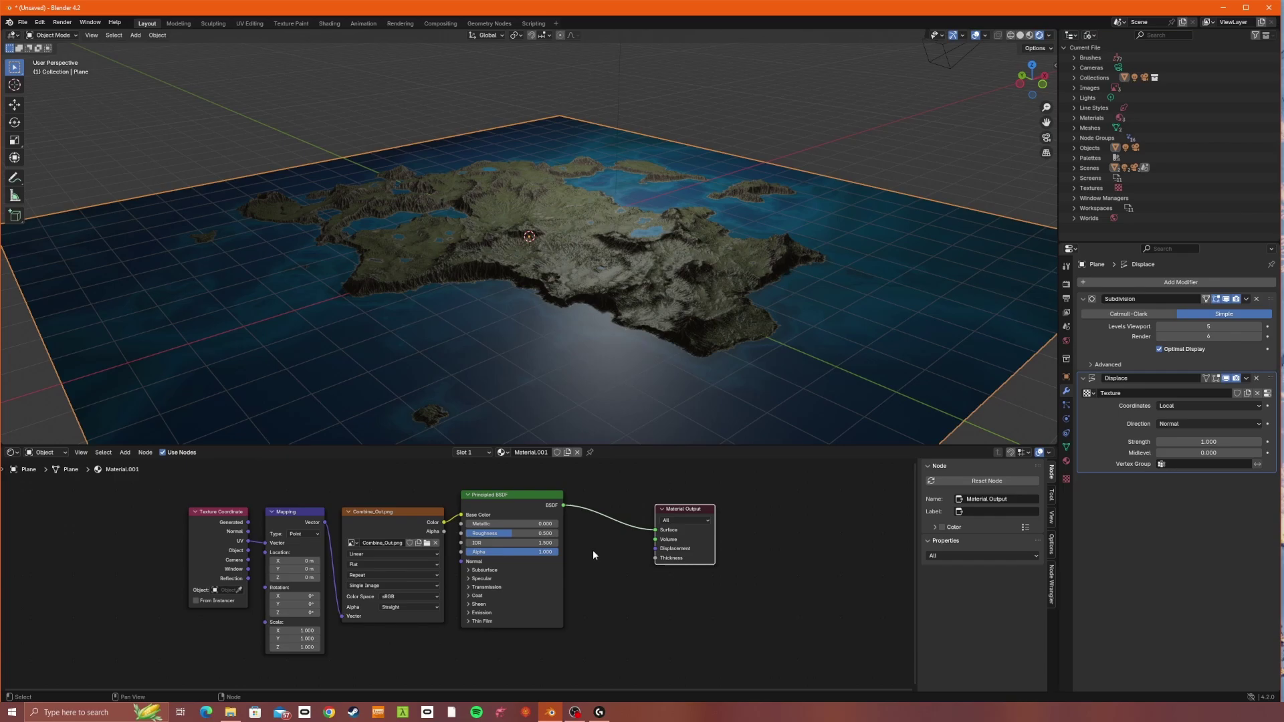
{"action": "middle_click_drag", "start_coordinate": [592, 550], "coordinate": [609, 523]}
{"action": "middle_click_drag", "start_coordinate": [583, 403], "coordinate": [557, 218]}
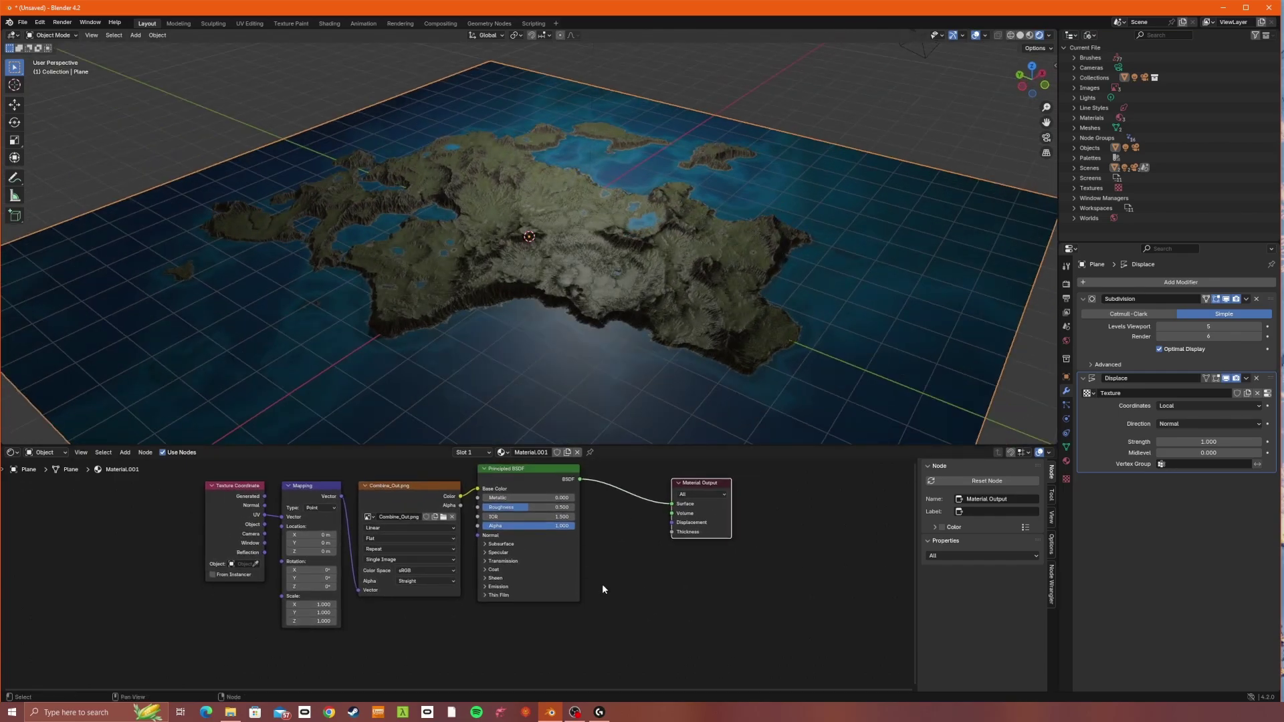
{"action": "middle_click_drag", "start_coordinate": [602, 583], "coordinate": [702, 594]}
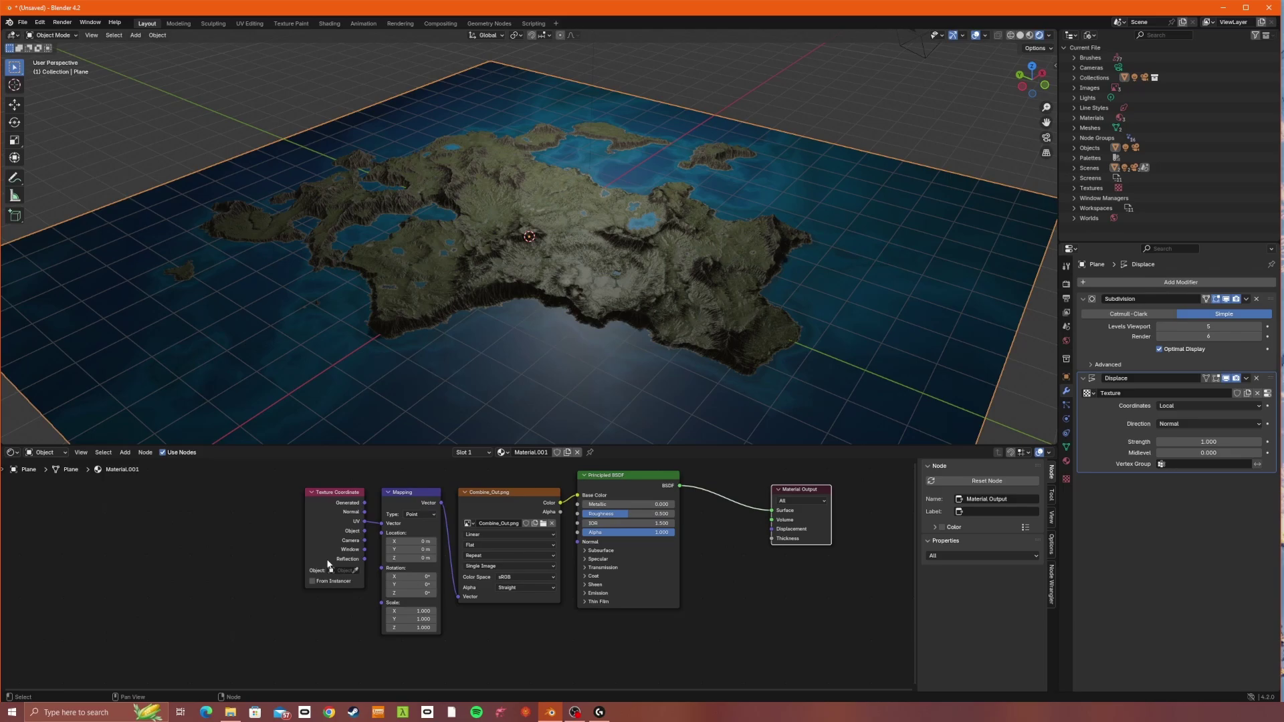
{"action": "left_click_drag", "start_coordinate": [282, 478], "coordinate": [550, 632]}
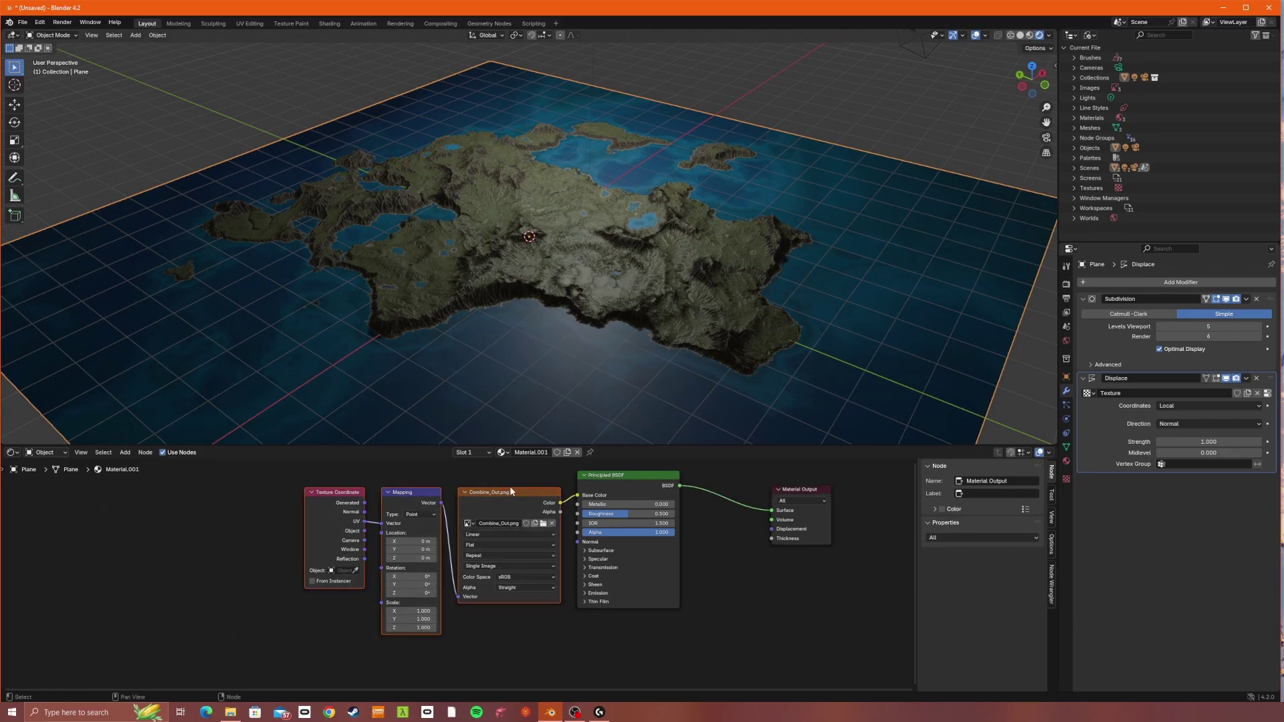
{"action": "left_click_drag", "start_coordinate": [511, 491], "coordinate": [446, 491]}
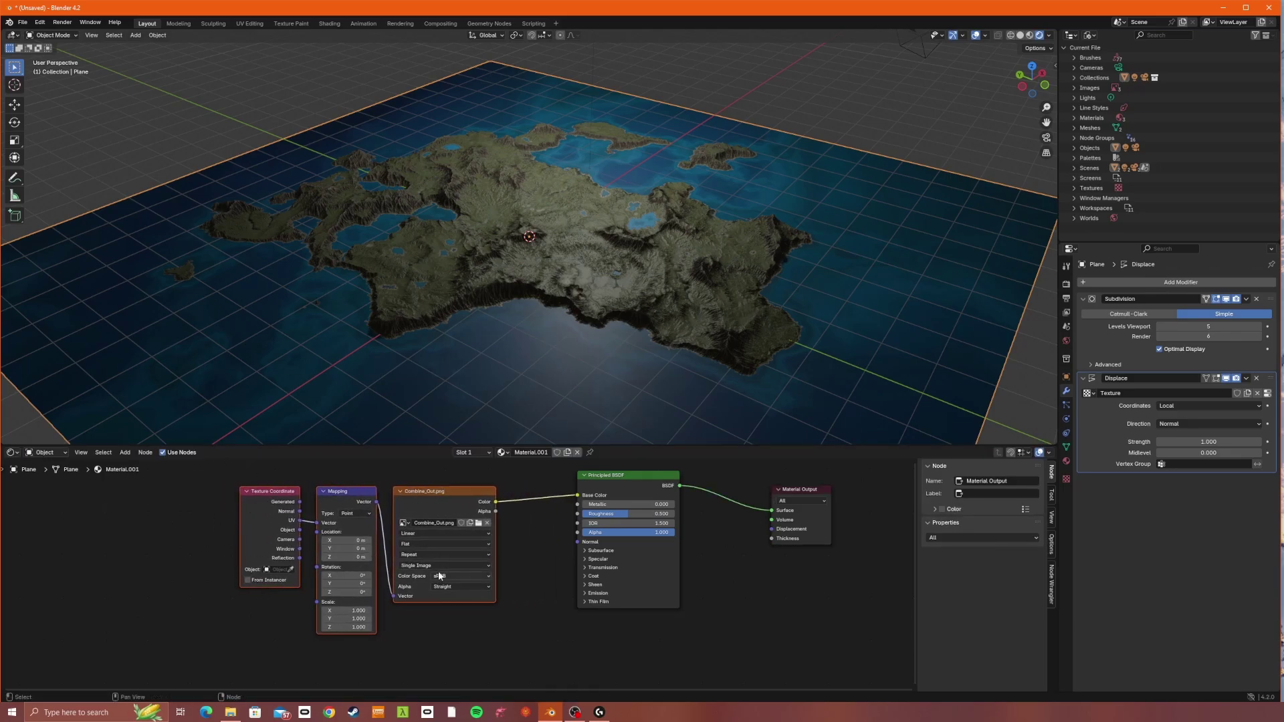
{"action": "middle_click_drag", "start_coordinate": [542, 632], "coordinate": [616, 563]}
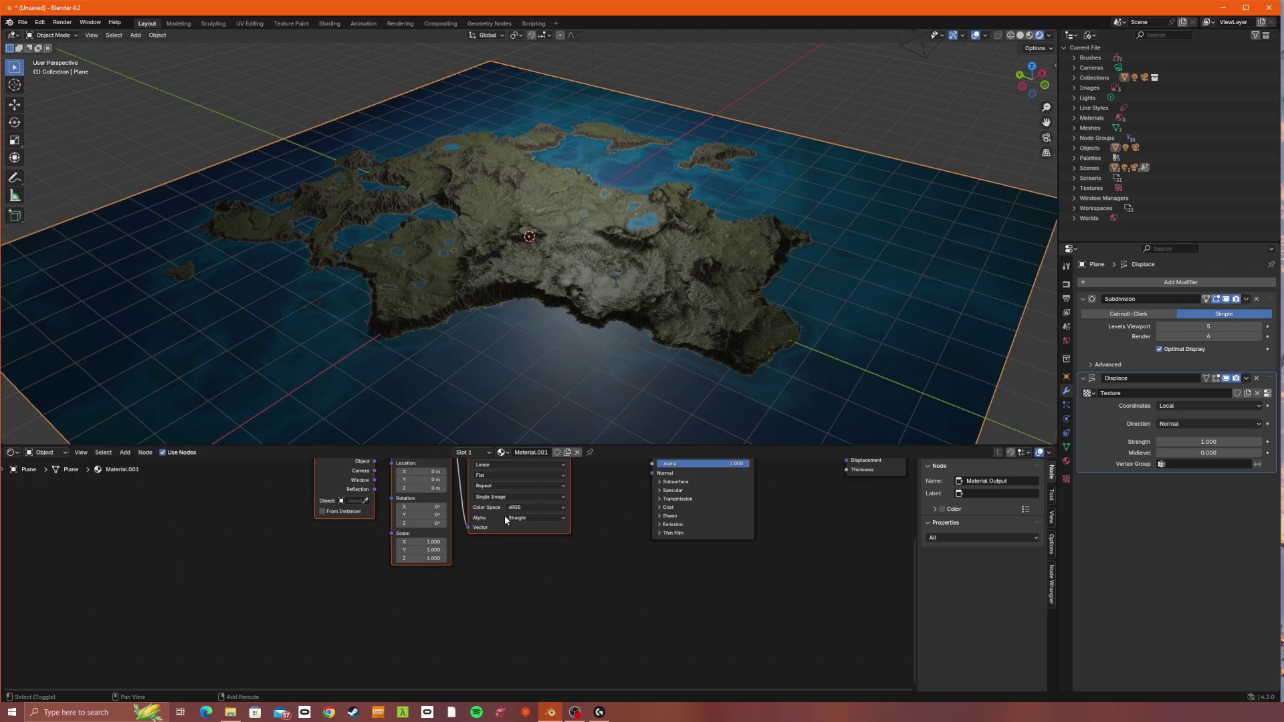
Step: Duplicate the Texture Coordinate, Mapping and Image nodes below the originals and load water_mask_Out.exr into the copy
{"action": "key", "text": "shift+d"}
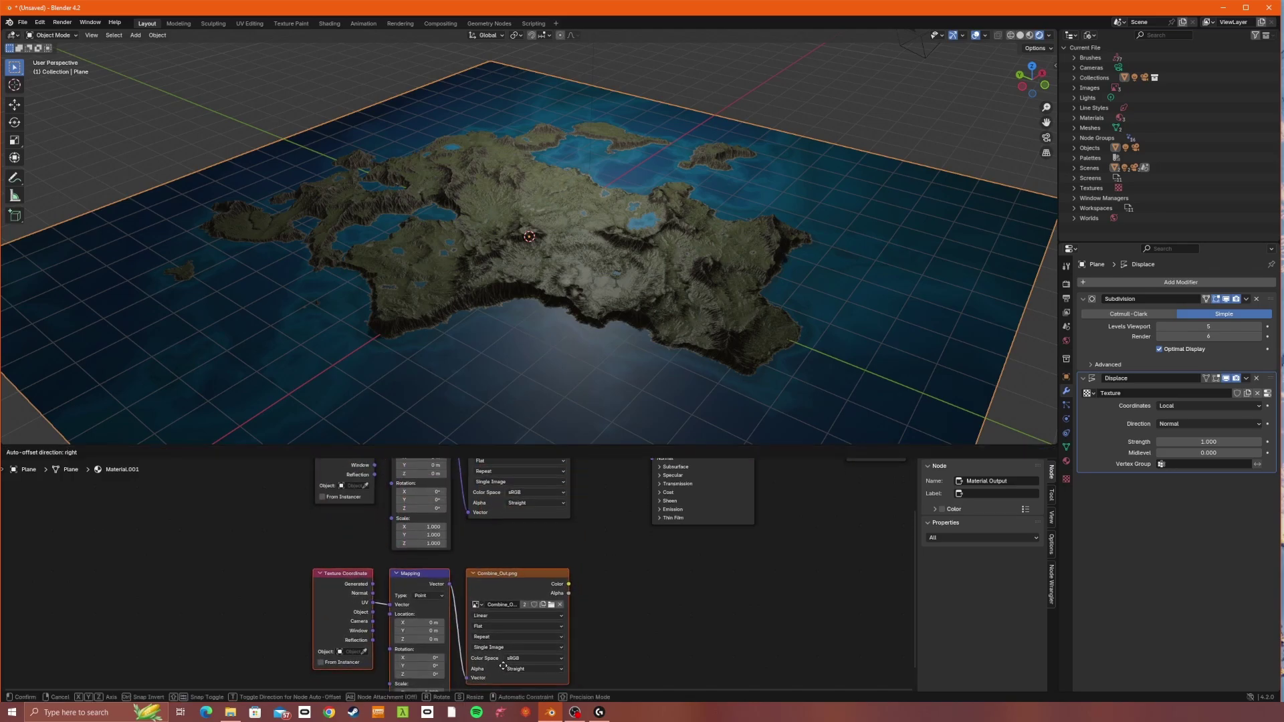
{"action": "left_click", "coordinate": [501, 662]}
{"action": "middle_click_drag", "start_coordinate": [651, 608], "coordinate": [601, 633]}
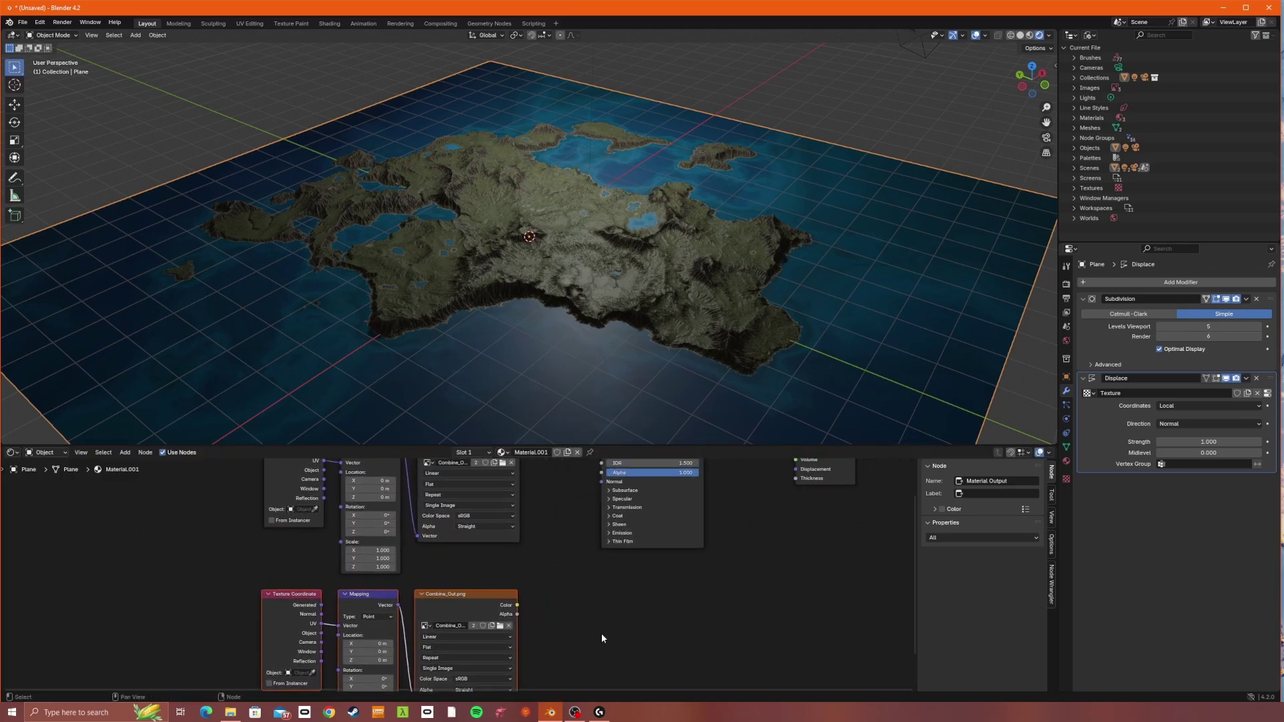
{"action": "left_click", "coordinate": [501, 626]}
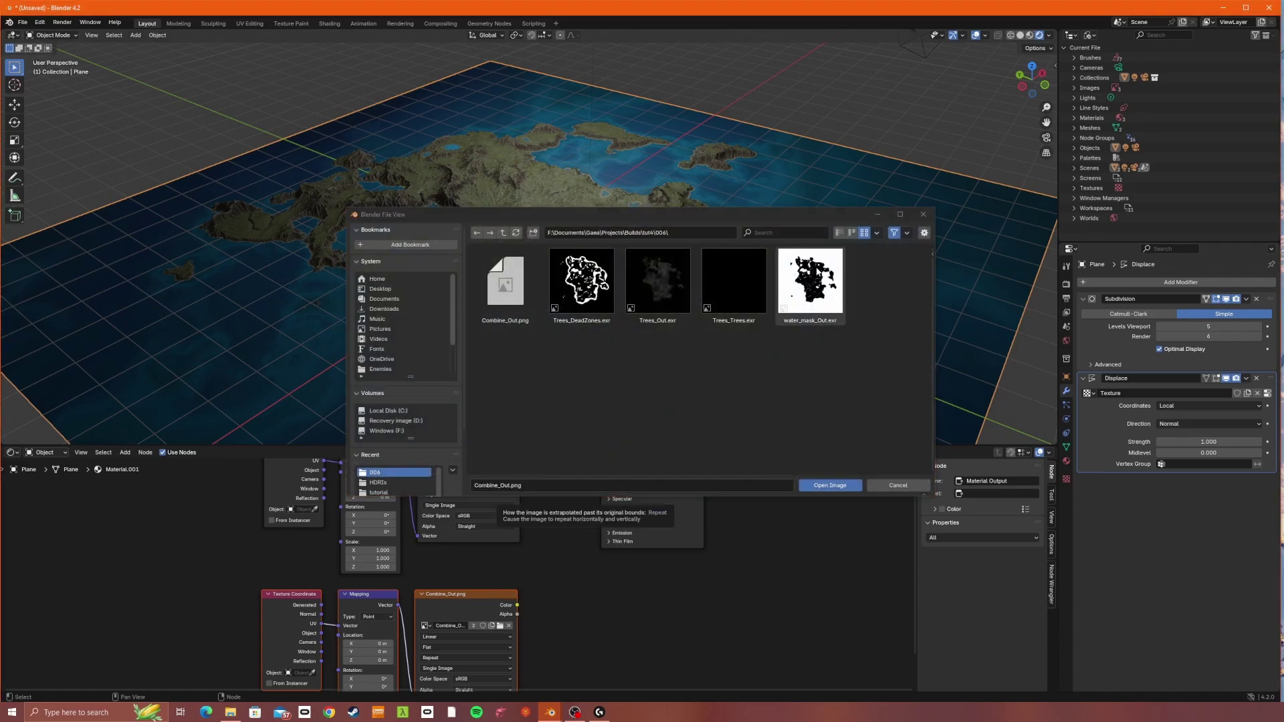
{"action": "left_click", "coordinate": [822, 272]}
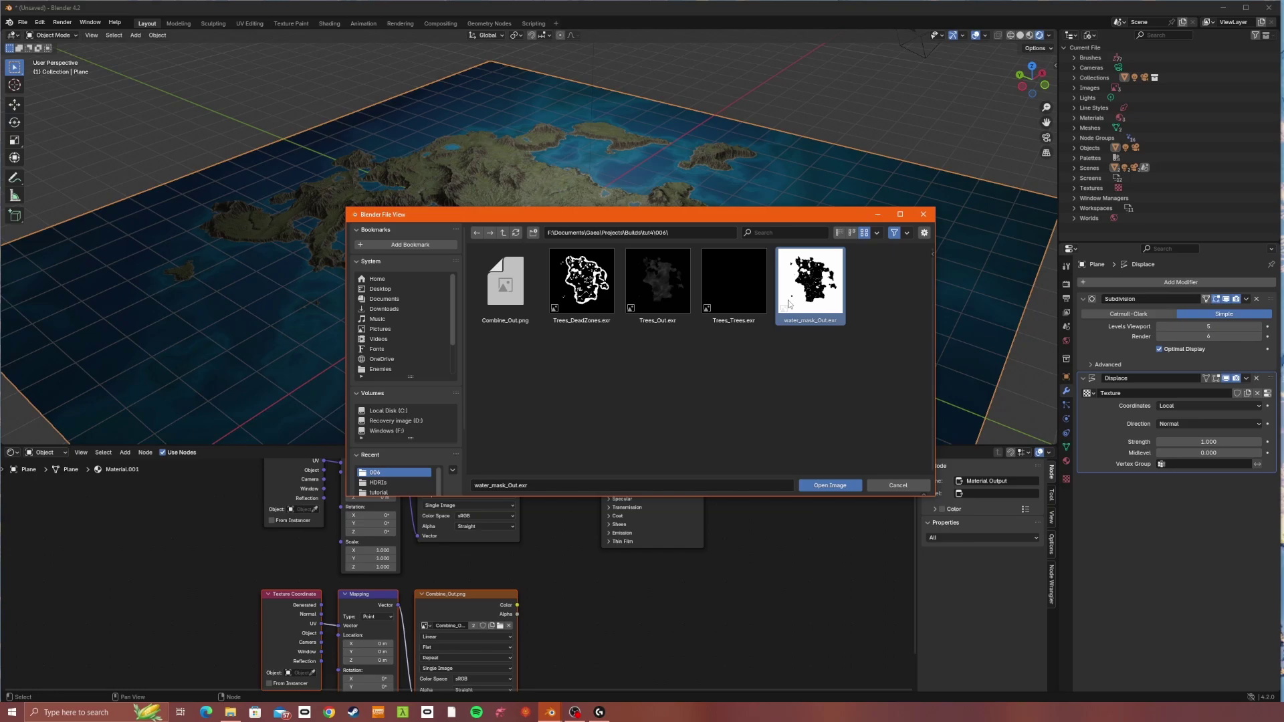
{"action": "left_click", "coordinate": [829, 485]}
{"action": "middle_click_drag", "start_coordinate": [568, 600], "coordinate": [487, 634]}
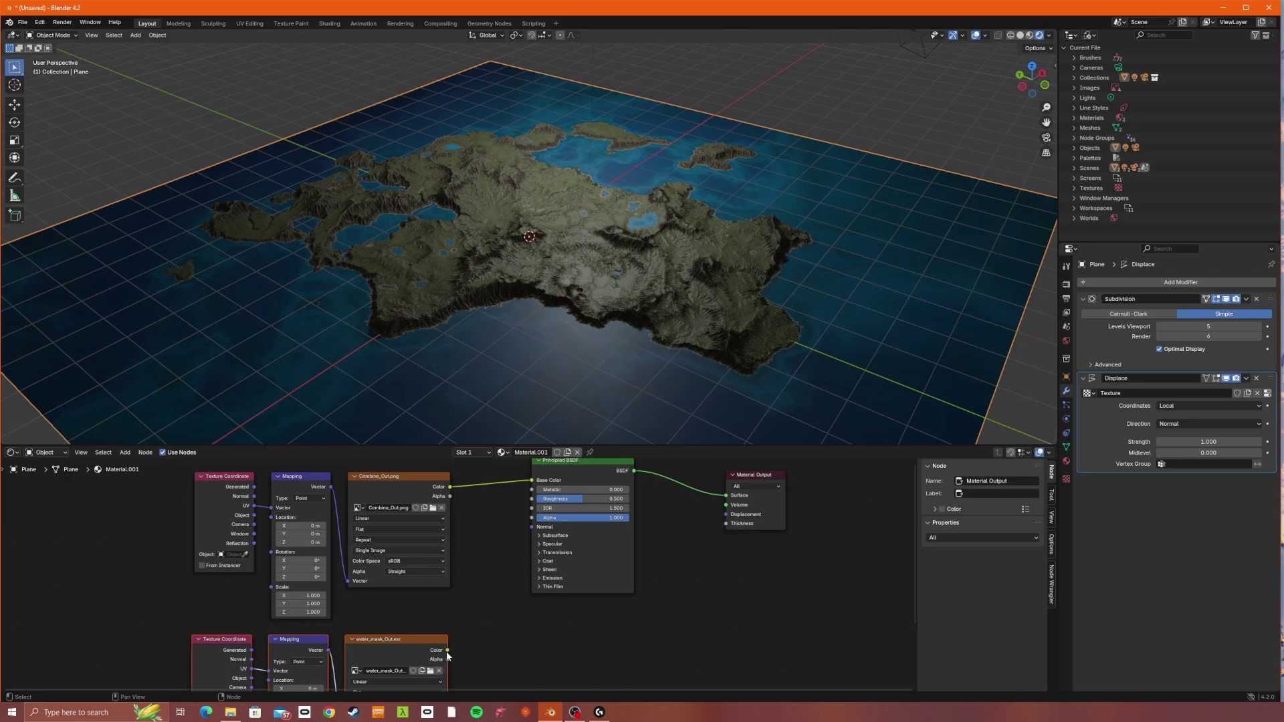
Step: Feed the water mask through a new Invert Color node into the Principled BSDF Roughness
{"action": "left_click_drag", "start_coordinate": [448, 650], "coordinate": [478, 605]}
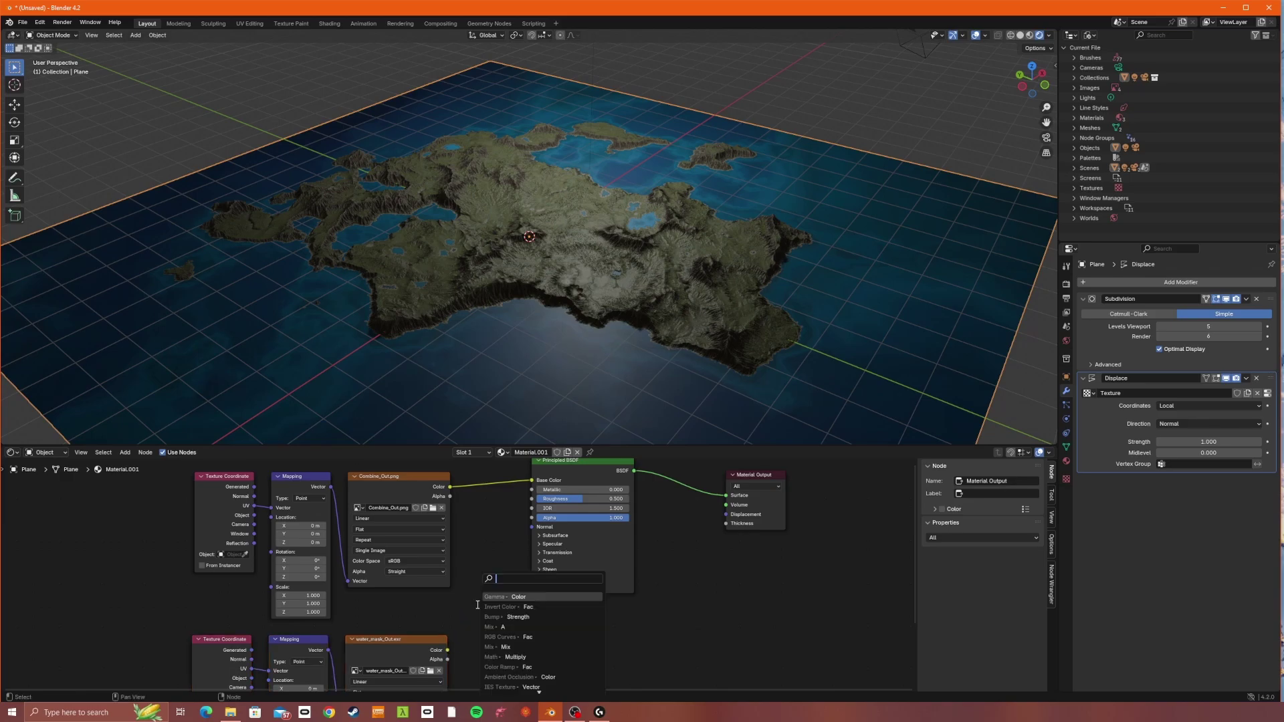
{"action": "type", "text": "in"}
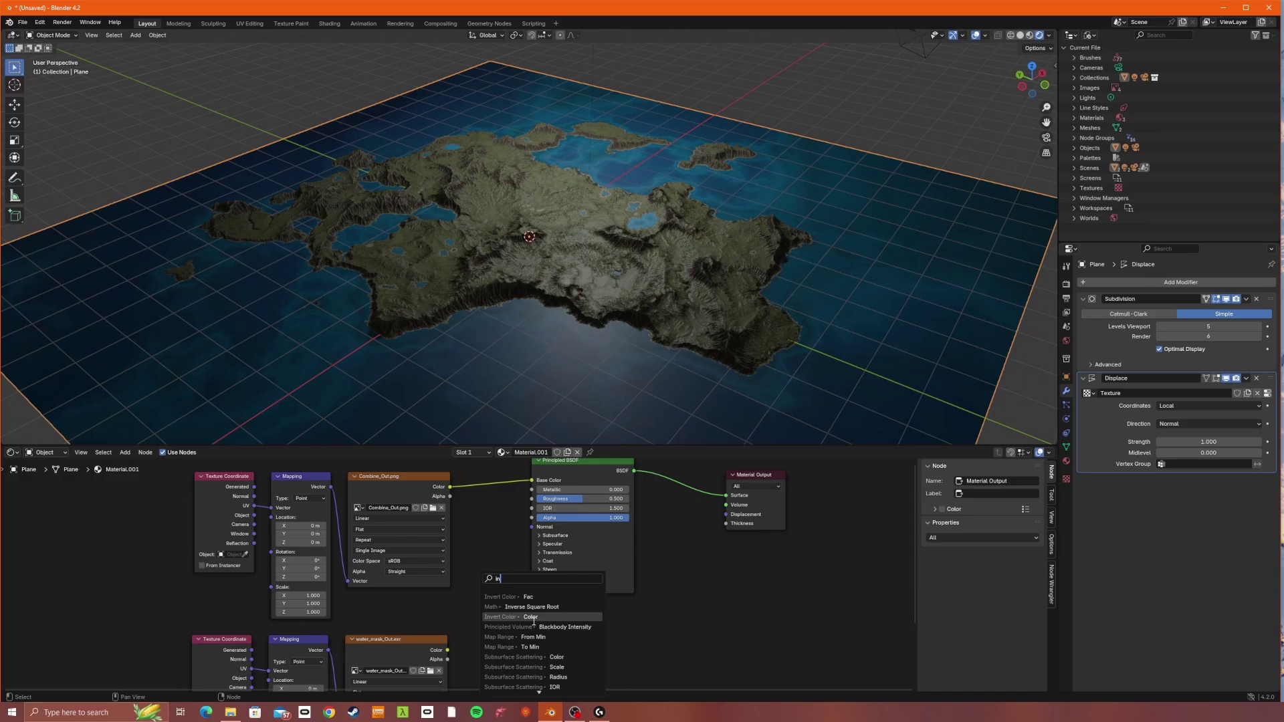
{"action": "left_click", "coordinate": [515, 617]}
{"action": "left_click", "coordinate": [515, 606]}
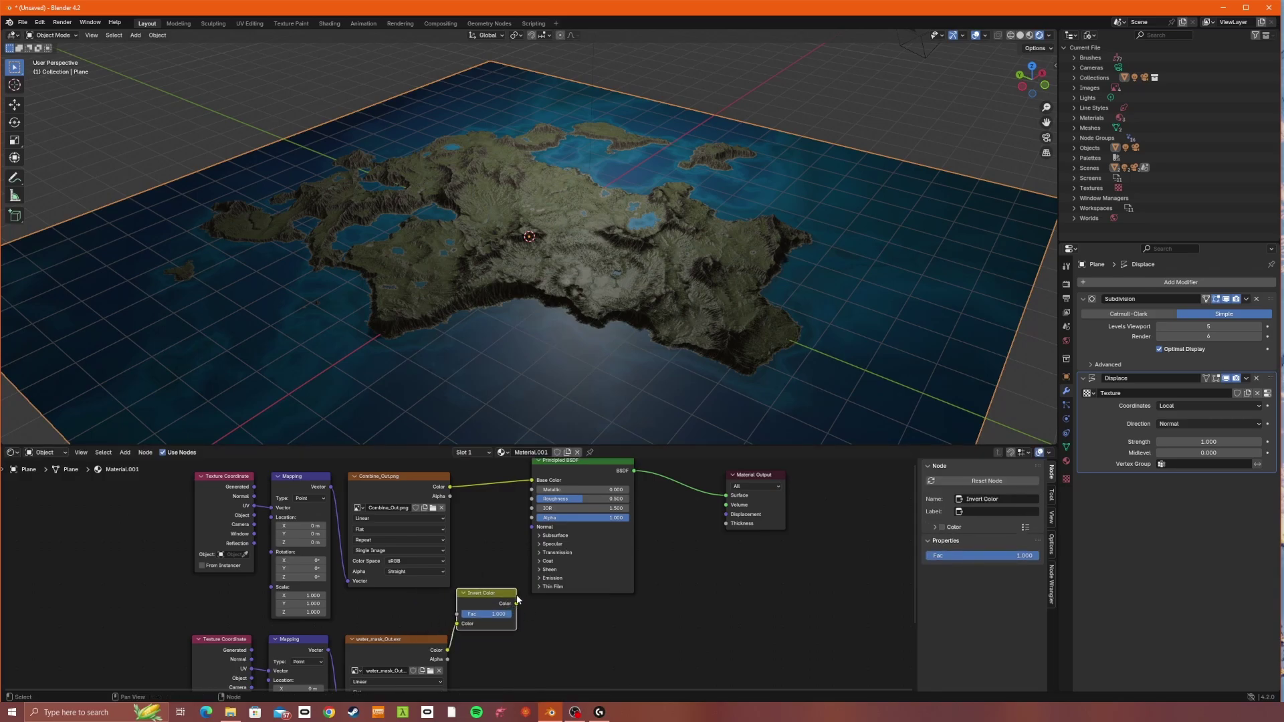
{"action": "left_click_drag", "start_coordinate": [516, 604], "coordinate": [532, 499]}
Step: Orbit and zoom around the island to a near top-down view to check the terrain
{"action": "scroll", "coordinate": [604, 318], "scroll_direction": "down", "scroll_amount": 4}
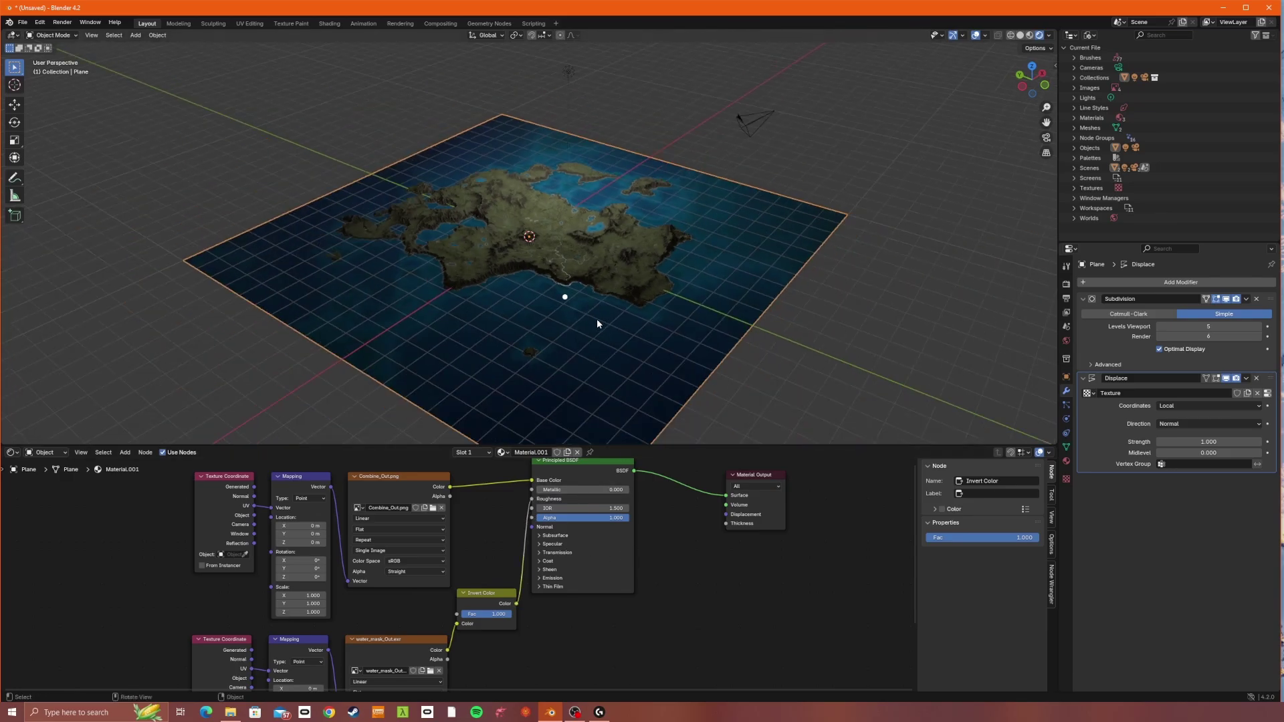
{"action": "middle_click_drag", "start_coordinate": [597, 324], "coordinate": [669, 304]}
{"action": "scroll", "coordinate": [590, 298], "scroll_direction": "up", "scroll_amount": 4}
{"action": "scroll", "coordinate": [580, 270], "scroll_direction": "up", "scroll_amount": 3}
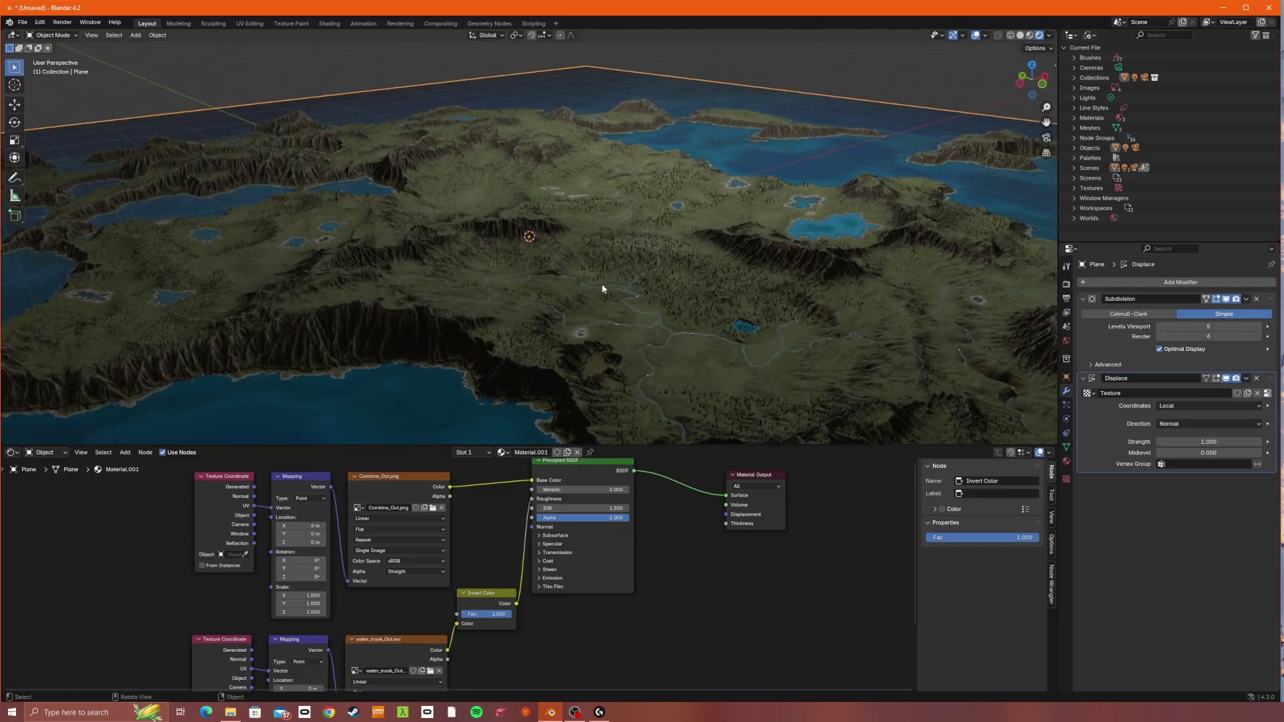
{"action": "scroll", "coordinate": [619, 346], "scroll_direction": "down", "scroll_amount": 4}
{"action": "scroll", "coordinate": [601, 281], "scroll_direction": "down", "scroll_amount": 3}
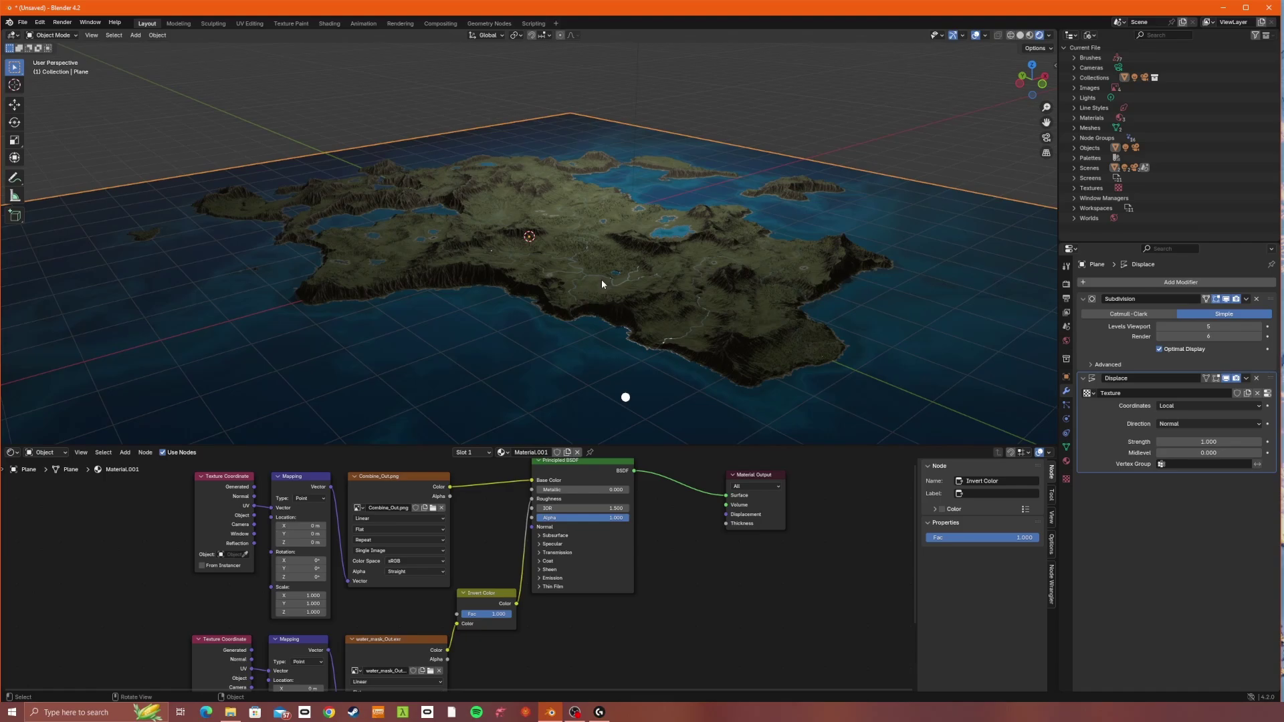
{"action": "middle_click_drag", "start_coordinate": [603, 277], "coordinate": [559, 309]}
{"action": "middle_click_drag", "start_coordinate": [459, 312], "coordinate": [536, 269]}
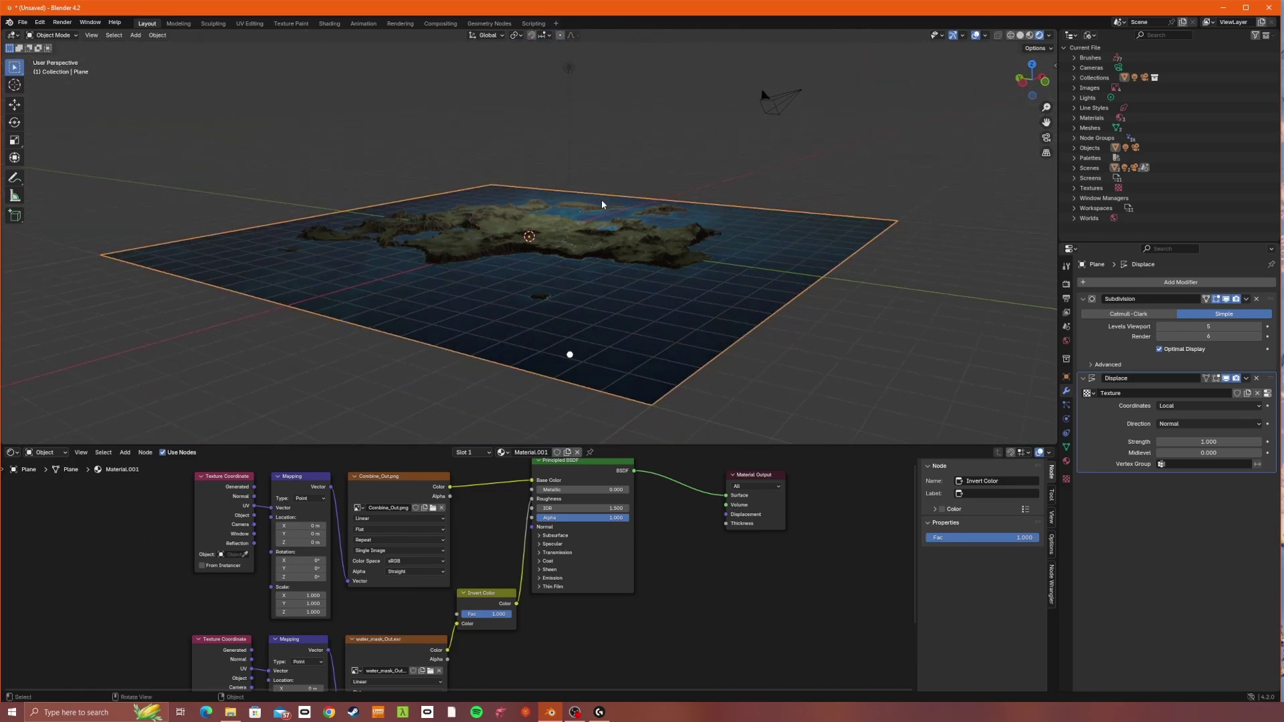
{"action": "middle_click_drag", "start_coordinate": [600, 200], "coordinate": [587, 234]}
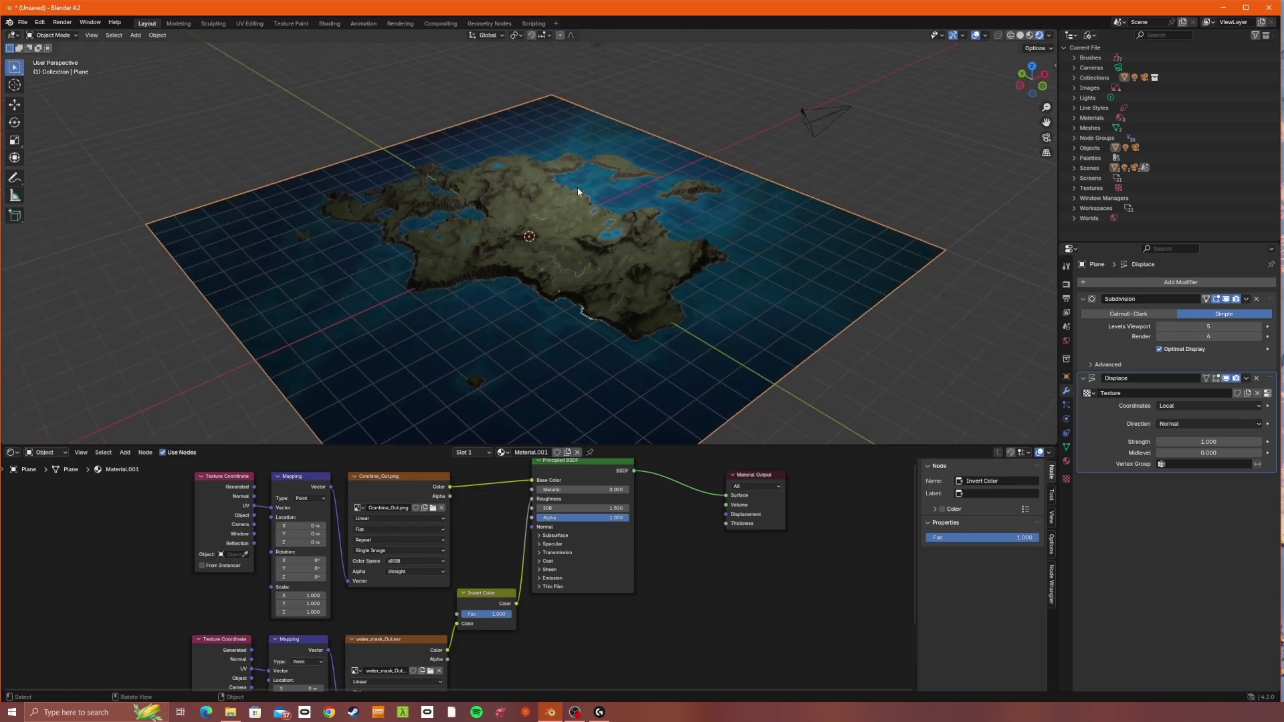
{"action": "middle_click_drag", "start_coordinate": [577, 188], "coordinate": [577, 144]}
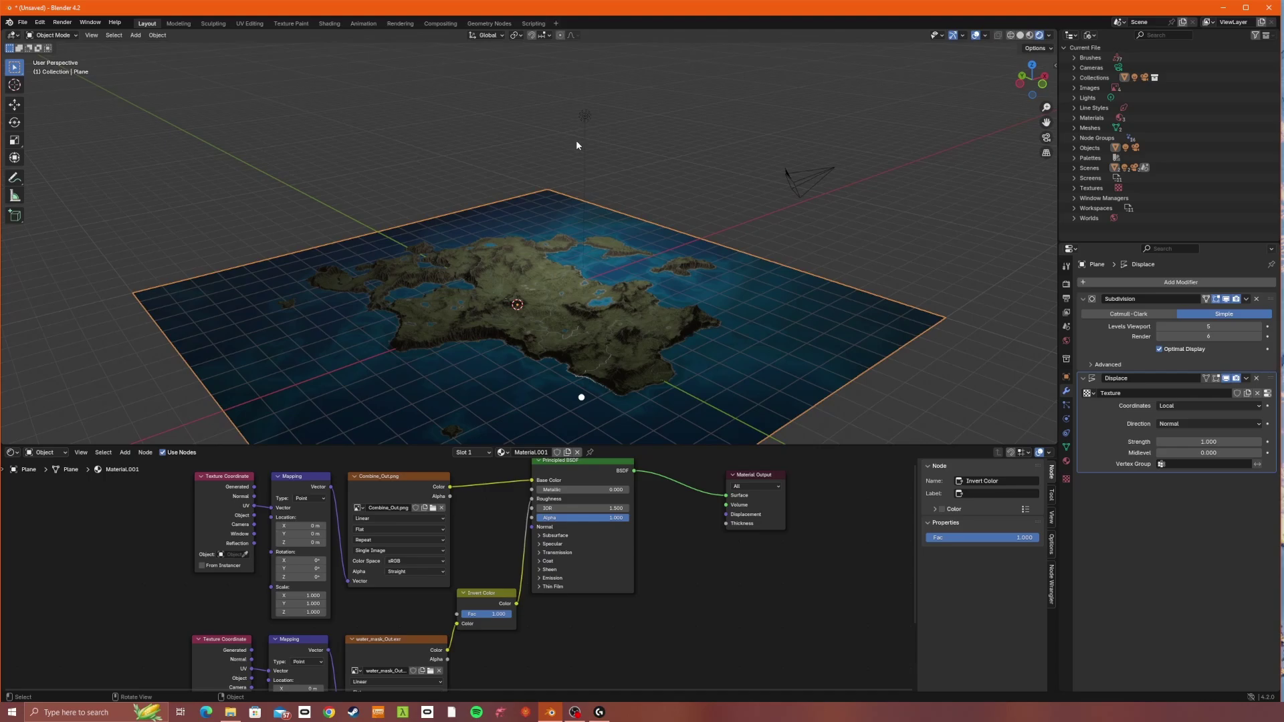
Step: Delete the scene light and set the world Color to an Environment Texture using abandoned_hopper_terminal_04_4k.exr
{"action": "left_click", "coordinate": [585, 116]}
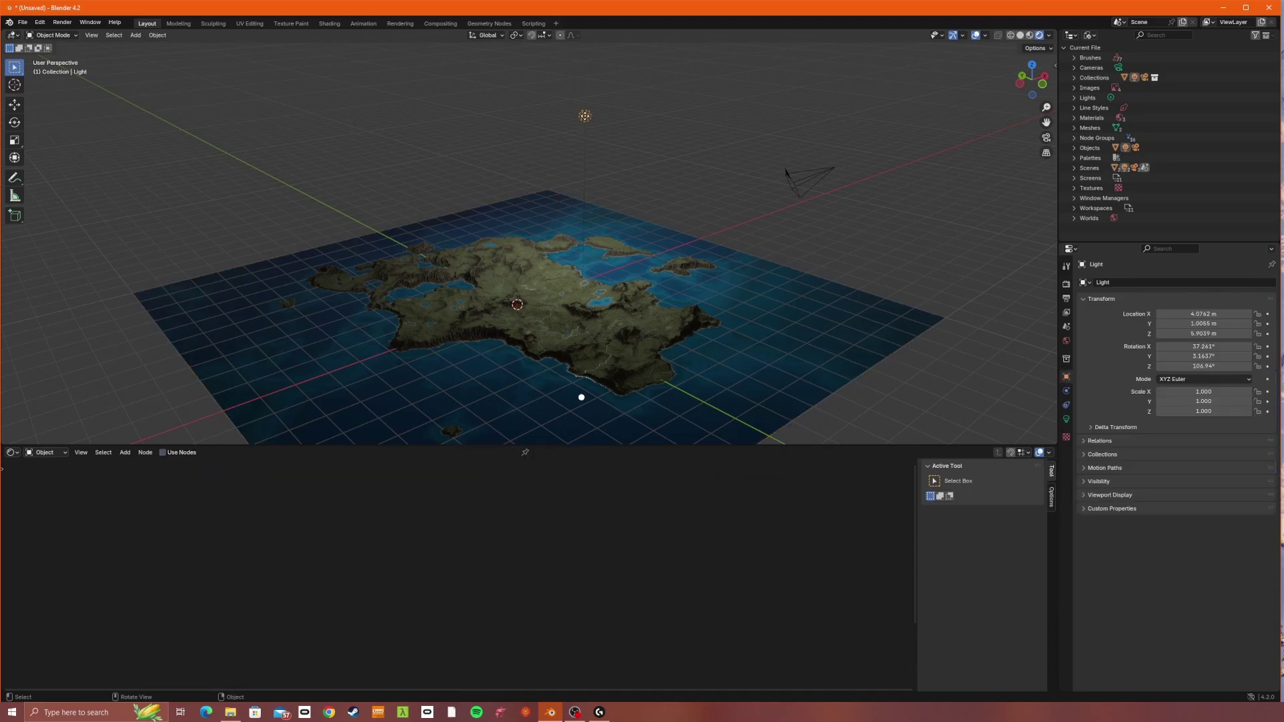
{"action": "key", "text": "Delete"}
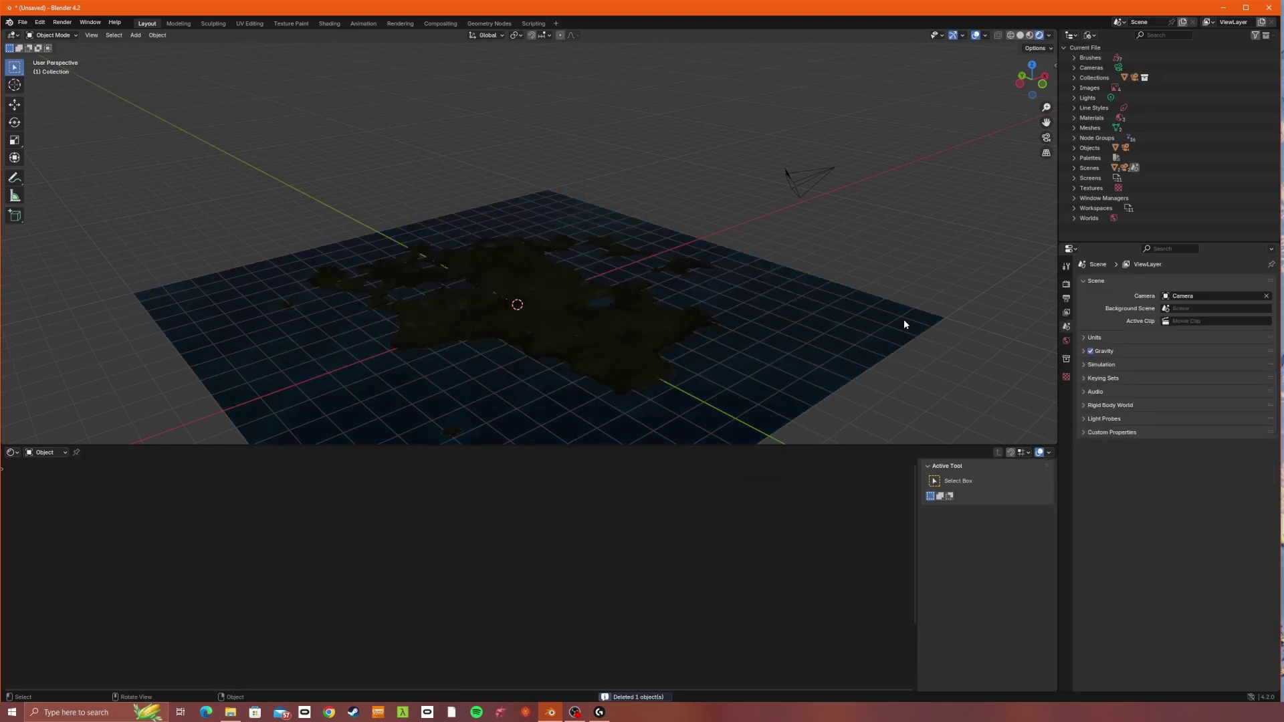
{"action": "left_click", "coordinate": [1065, 342]}
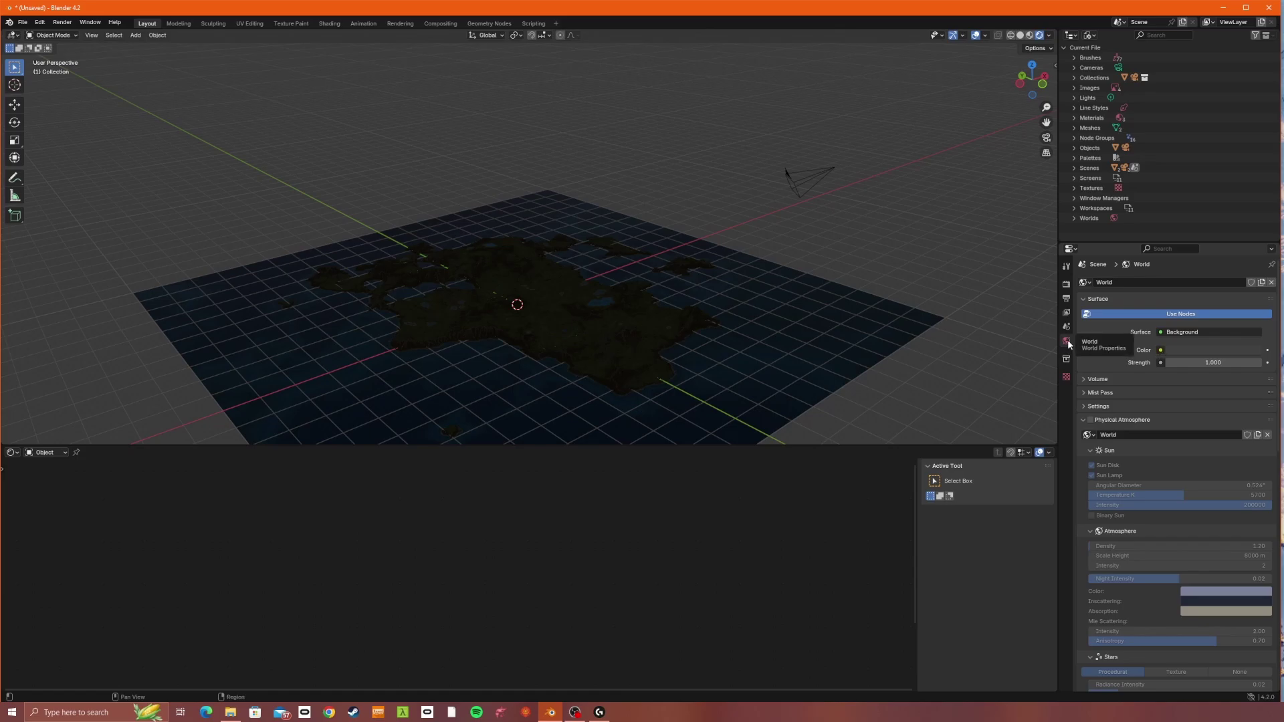
{"action": "left_click", "coordinate": [1161, 350]}
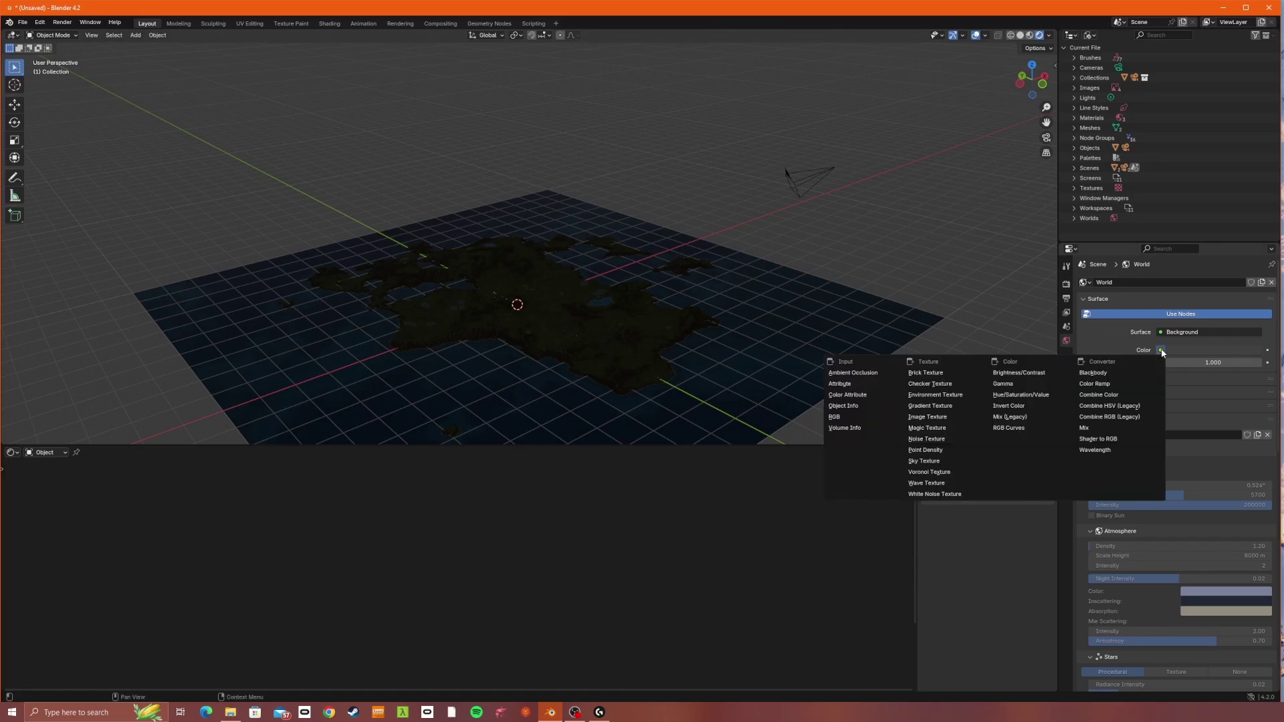
{"action": "left_click", "coordinate": [919, 396]}
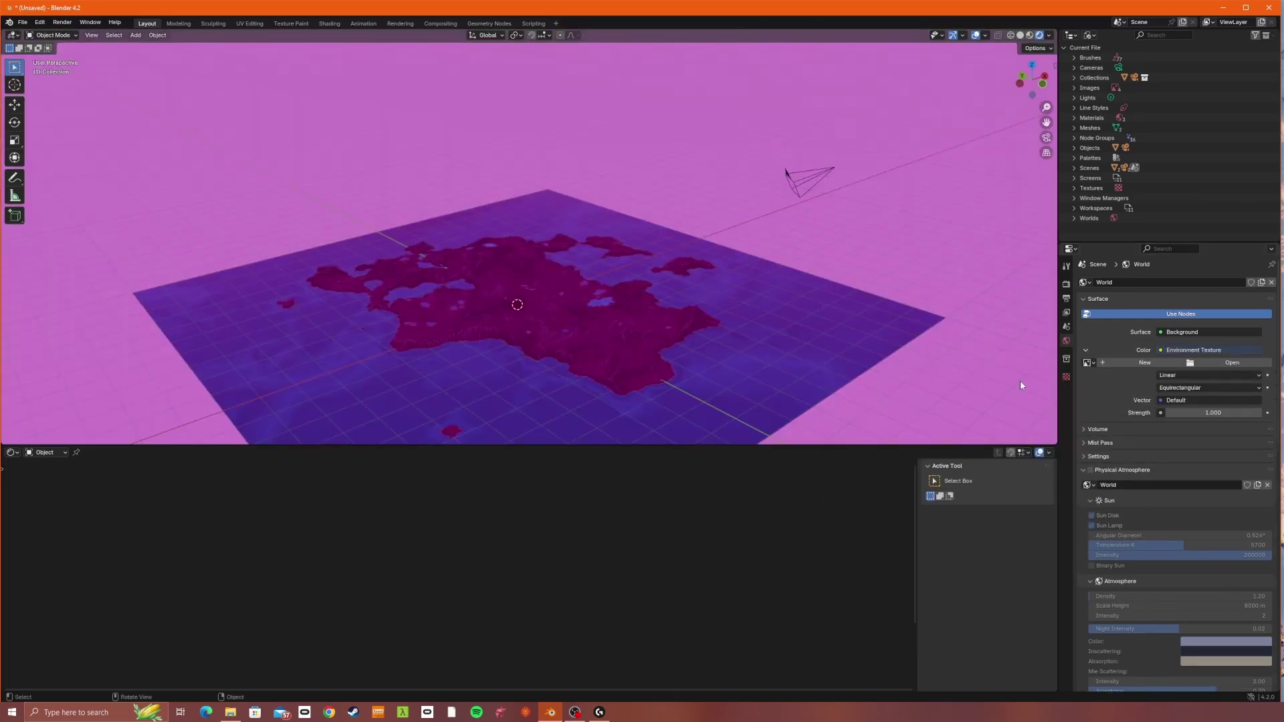
{"action": "left_click", "coordinate": [1232, 363]}
{"action": "scroll", "coordinate": [408, 458], "scroll_direction": "down", "scroll_amount": 1}
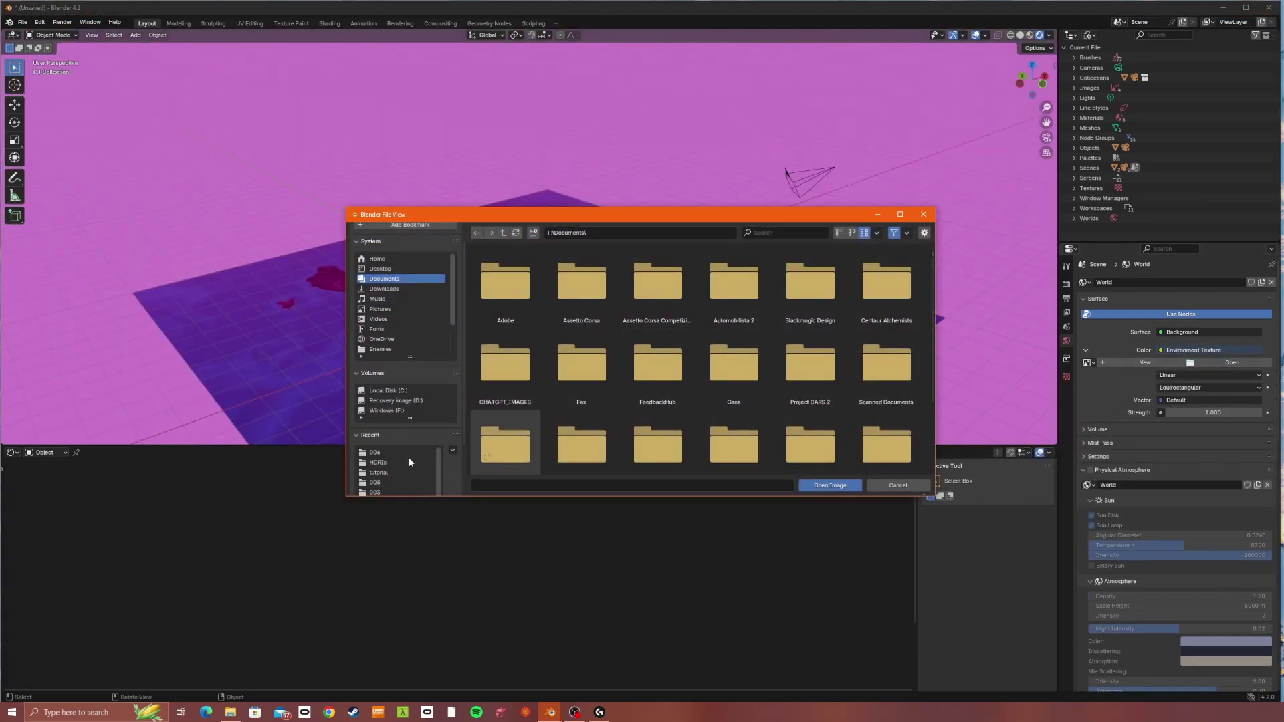
{"action": "left_click", "coordinate": [378, 462]}
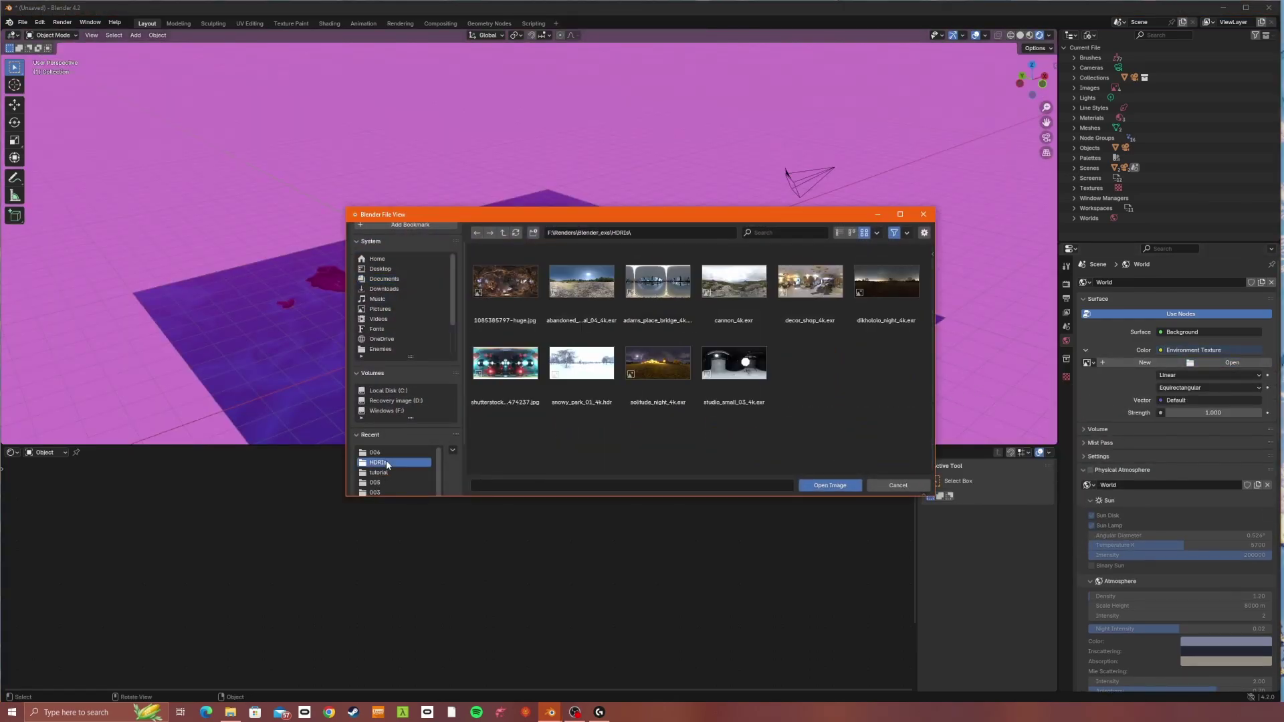
{"action": "double_click", "coordinate": [594, 286]}
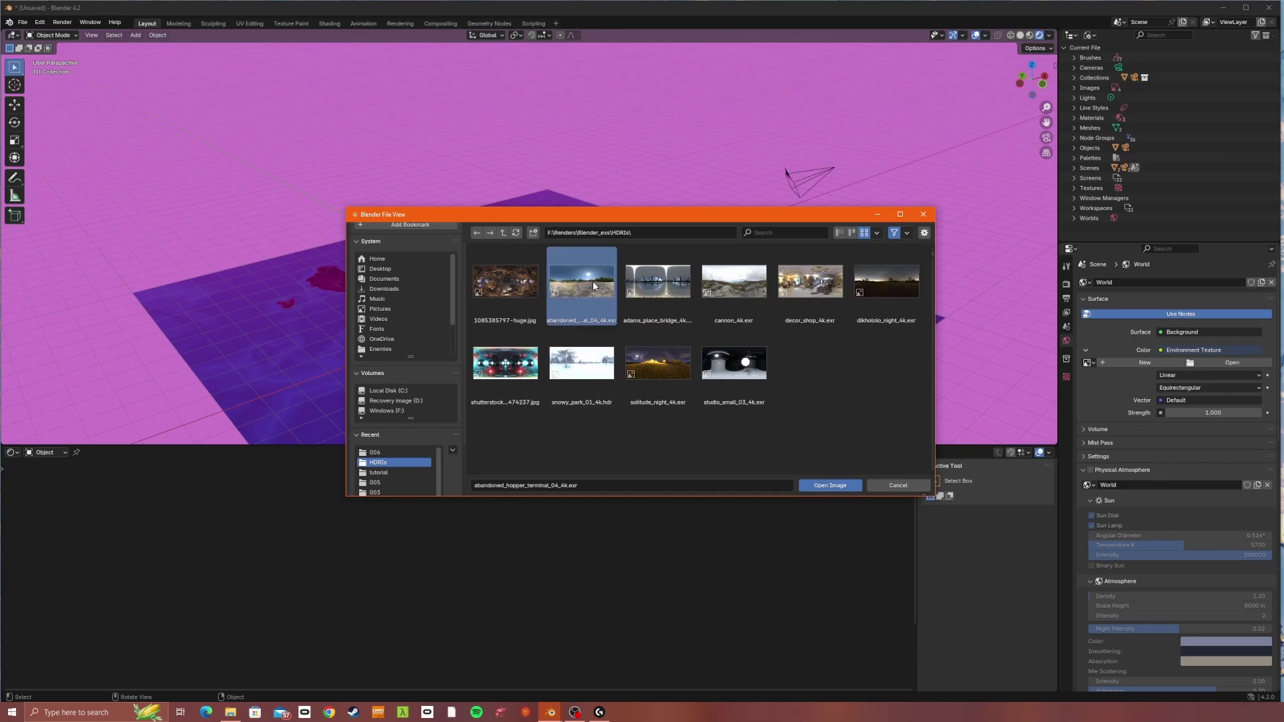
{"action": "mouse_move", "coordinate": [486, 281]}
{"action": "middle_mouse_down"}
{"action": "mouse_move", "coordinate": [615, 197]}
{"action": "mouse_move", "coordinate": [559, 253]}
{"action": "mouse_move", "coordinate": [760, 307]}
{"action": "mouse_move", "coordinate": [696, 189]}
{"action": "mouse_move", "coordinate": [398, 259]}
{"action": "mouse_move", "coordinate": [493, 253]}
{"action": "mouse_move", "coordinate": [473, 259]}
{"action": "mouse_move", "coordinate": [485, 271]}
{"action": "middle_mouse_up"}
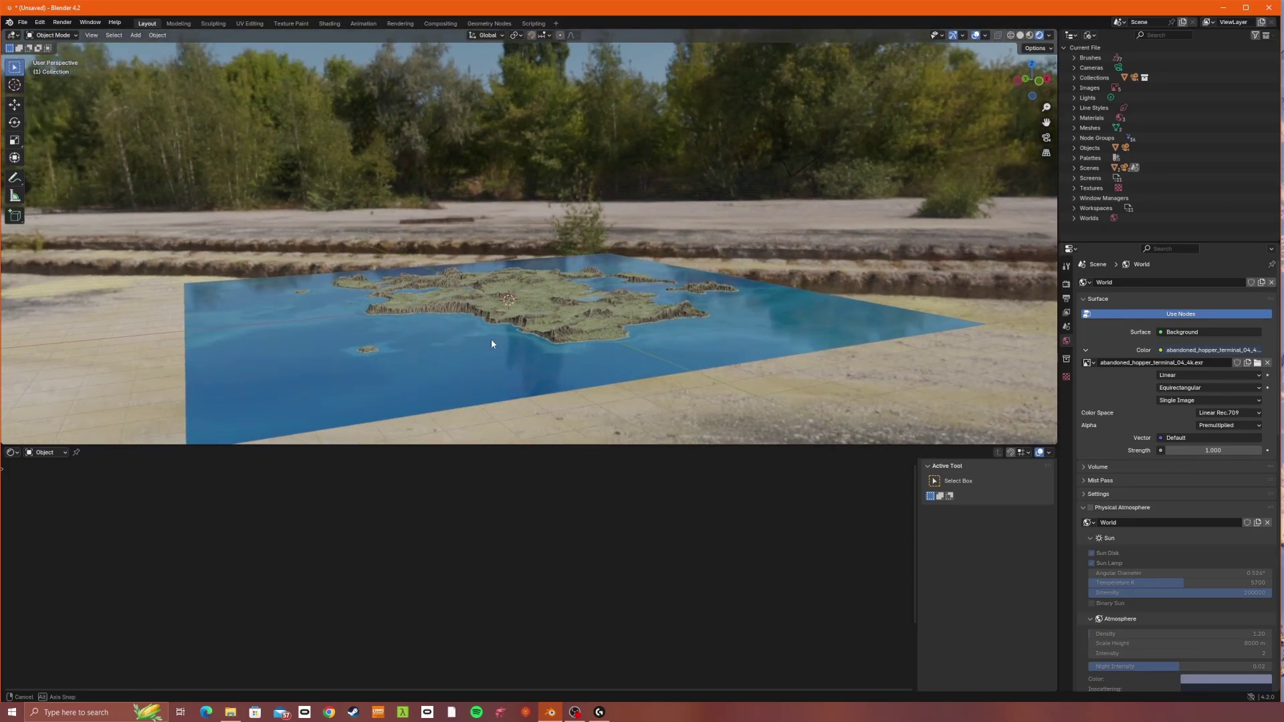
Step: Orbit to a new angle on the island lit by the hopper terminal HDRI
{"action": "middle_click_drag", "start_coordinate": [491, 343], "coordinate": [769, 267]}
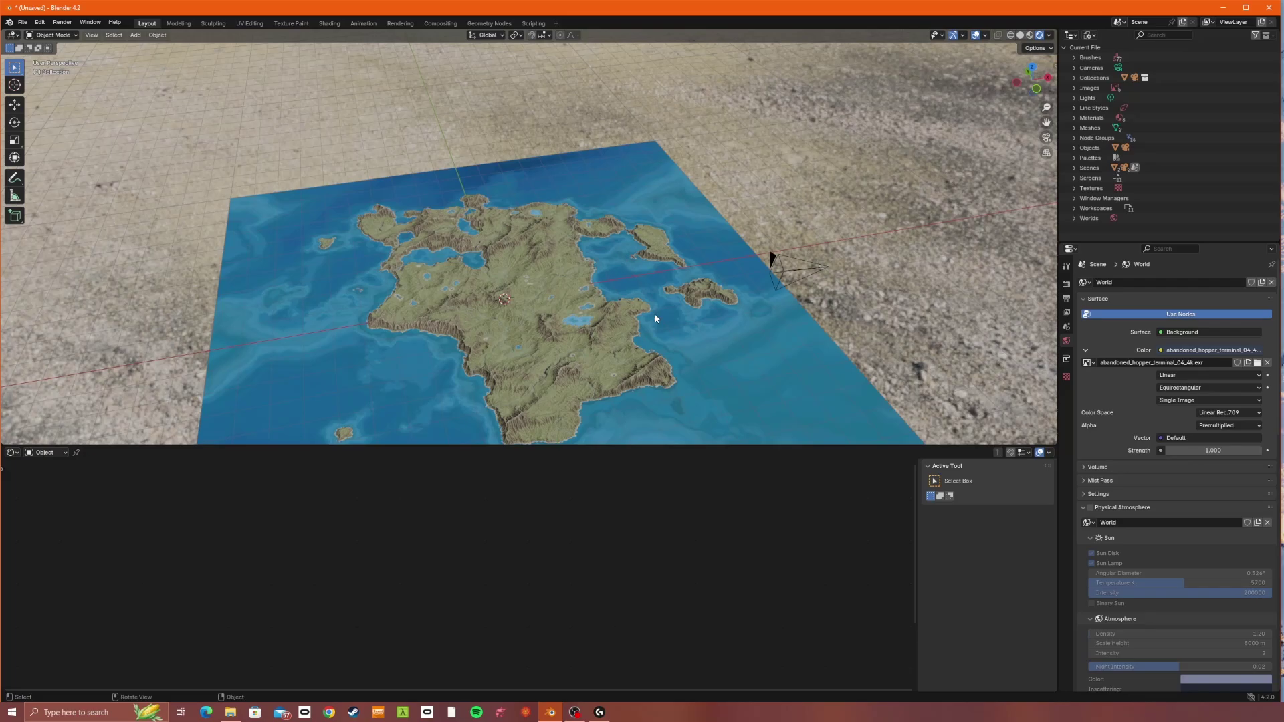
Step: Unlink the environment image and drive the world Color with a Sky Texture instead
{"action": "left_click", "coordinate": [1267, 362]}
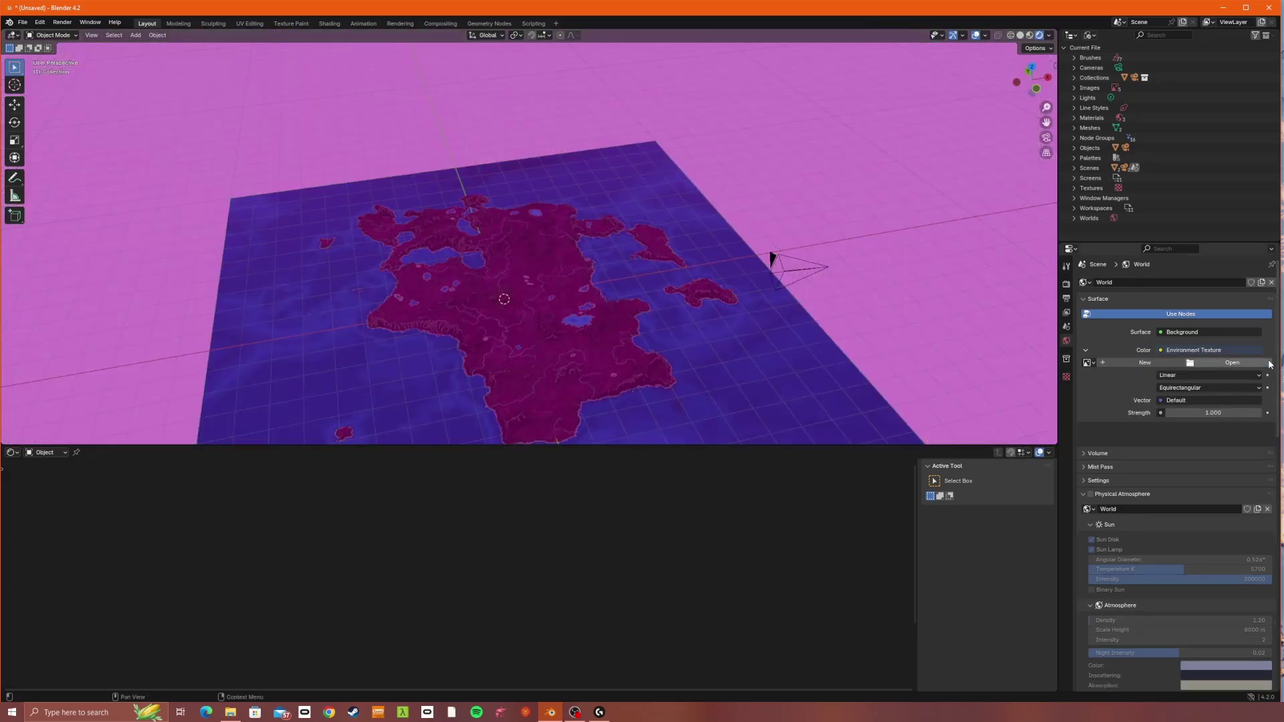
{"action": "left_click", "coordinate": [1162, 352]}
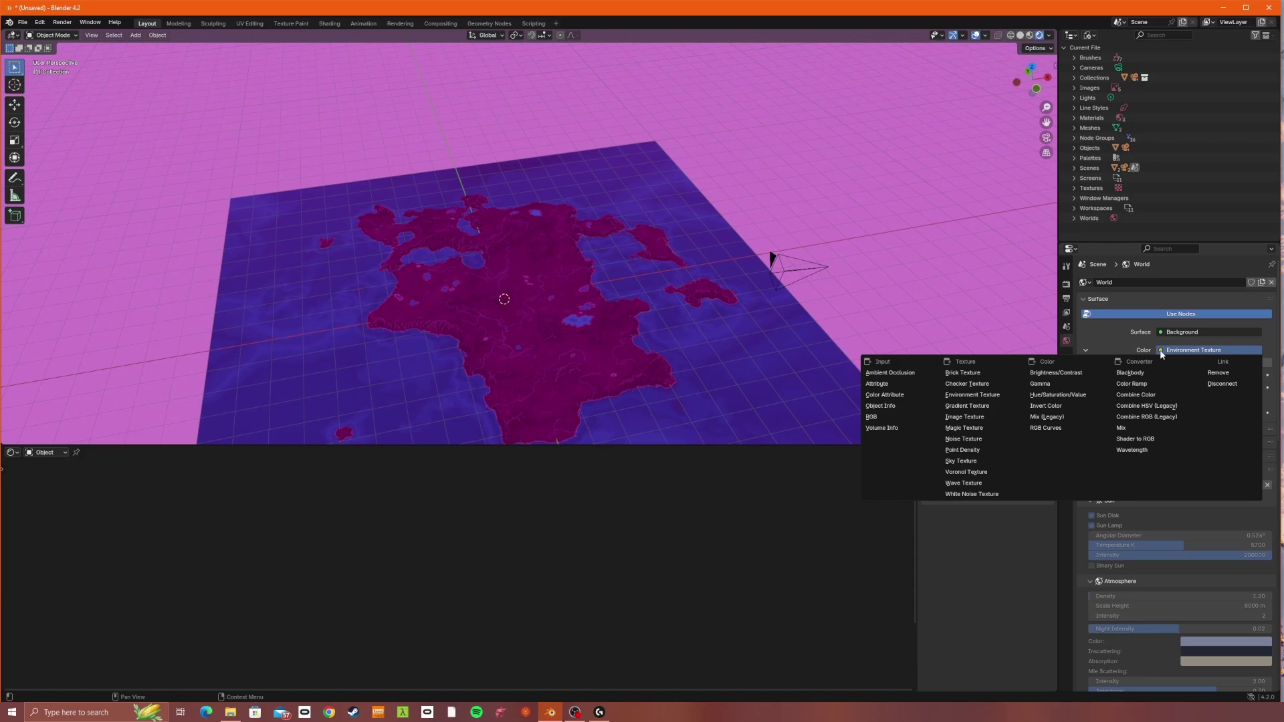
{"action": "left_click", "coordinate": [976, 464]}
Step: Orbit the view to check the sky's orange horizon glow over the island
{"action": "middle_click_drag", "start_coordinate": [922, 376], "coordinate": [615, 364]}
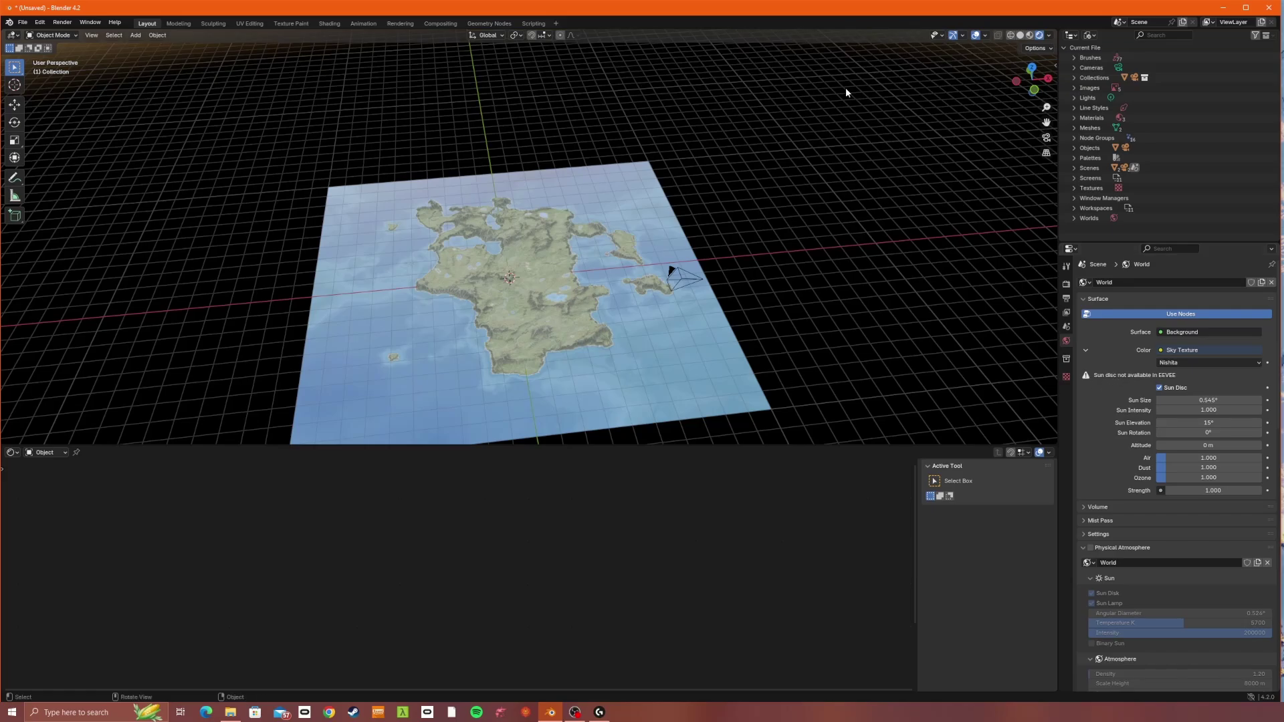
{"action": "middle_click_drag", "start_coordinate": [910, 94], "coordinate": [939, 81]}
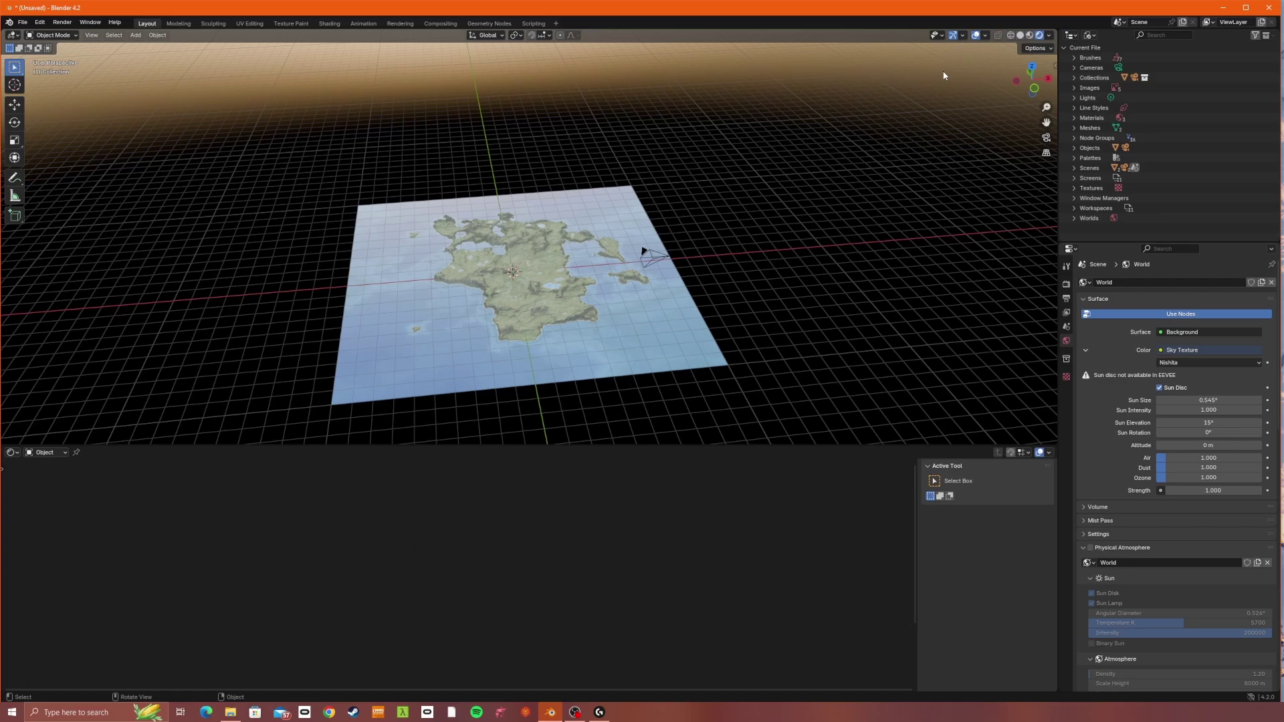
{"action": "middle_click_drag", "start_coordinate": [634, 292], "coordinate": [535, 303]}
{"action": "scroll", "coordinate": [549, 314], "scroll_direction": "up", "scroll_amount": 5}
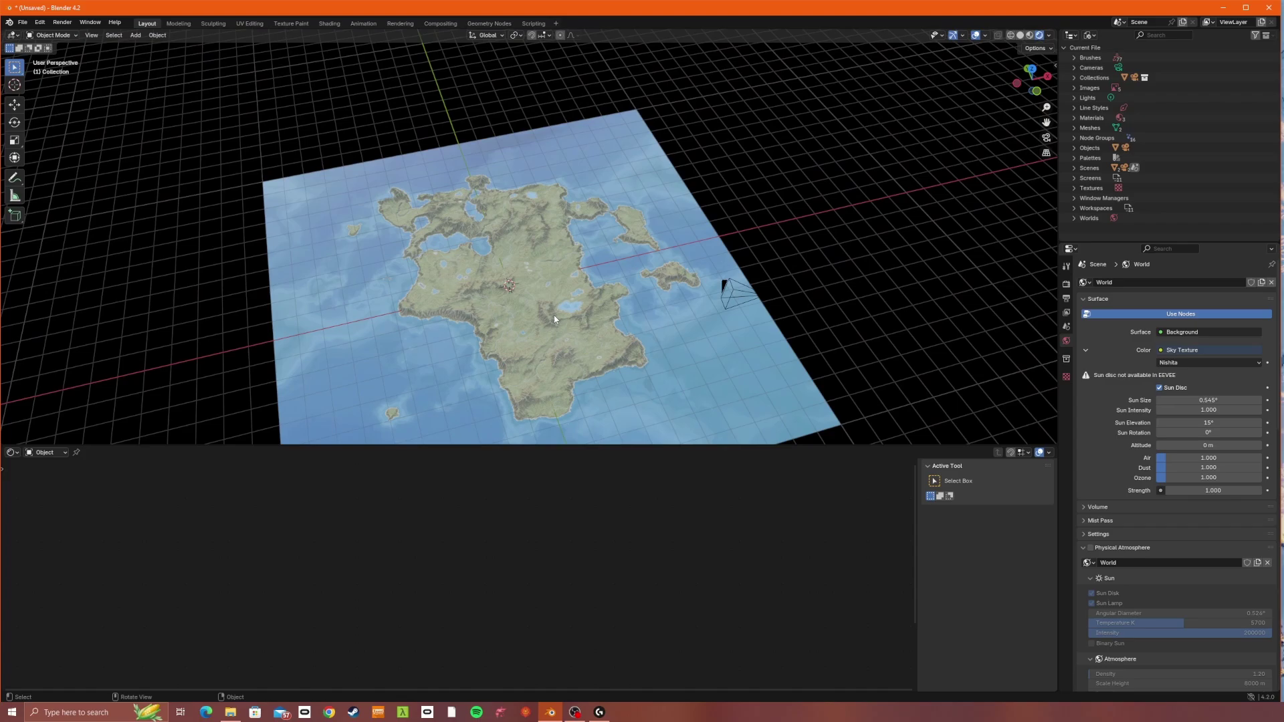
{"action": "scroll", "coordinate": [553, 329], "scroll_direction": "down", "scroll_amount": 1, "text": "shift"}
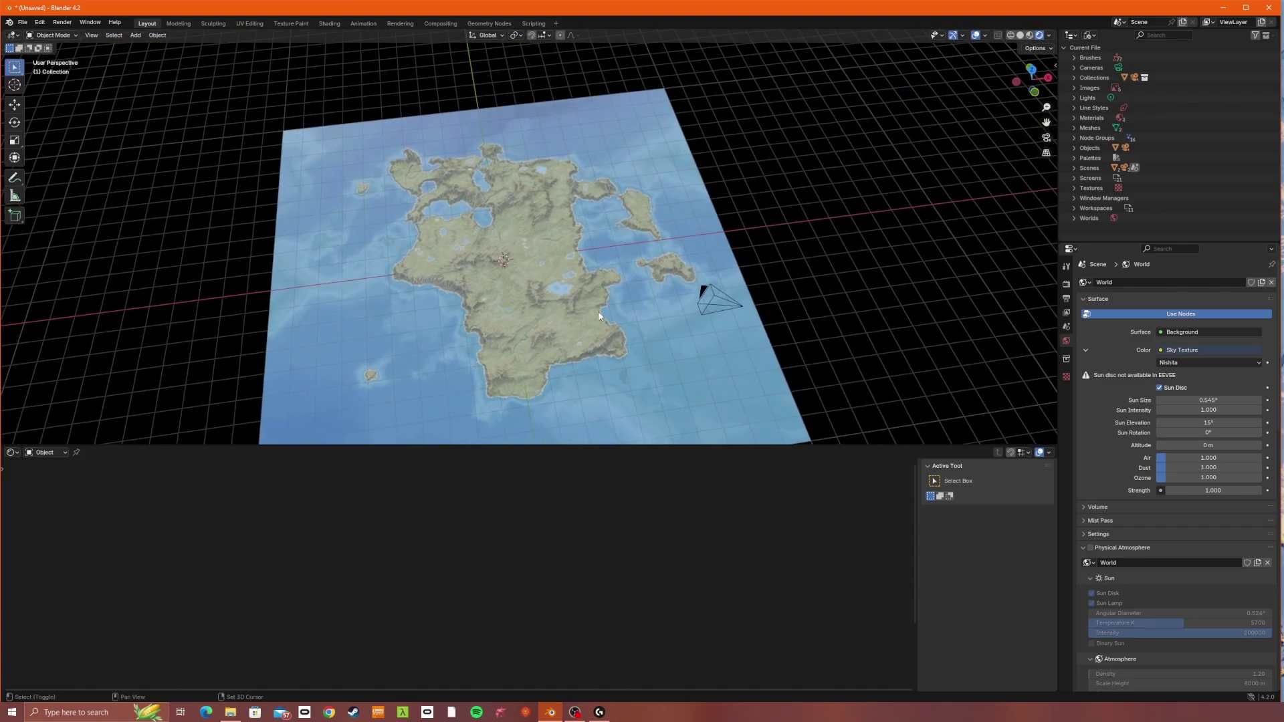
Step: Switch the render engine to Cycles with GPU Compute as the device
{"action": "left_click", "coordinate": [1066, 287]}
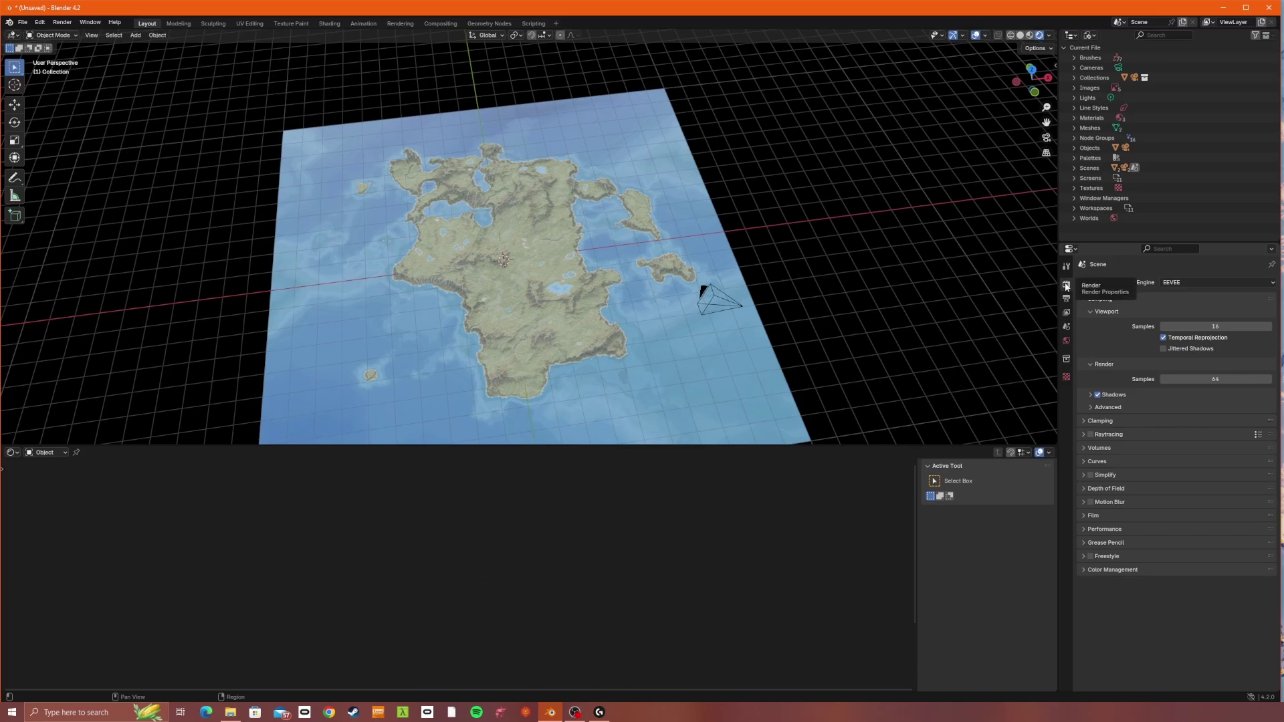
{"action": "left_click", "coordinate": [1197, 282]}
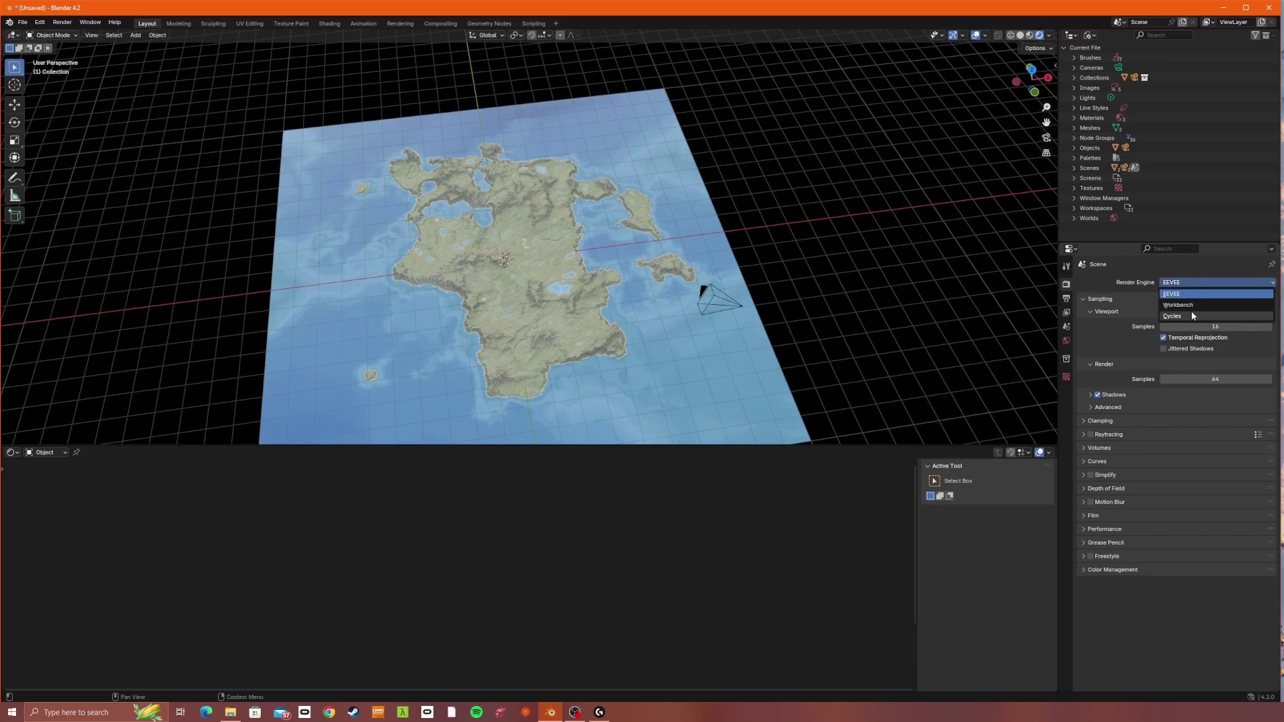
{"action": "left_click", "coordinate": [1191, 315]}
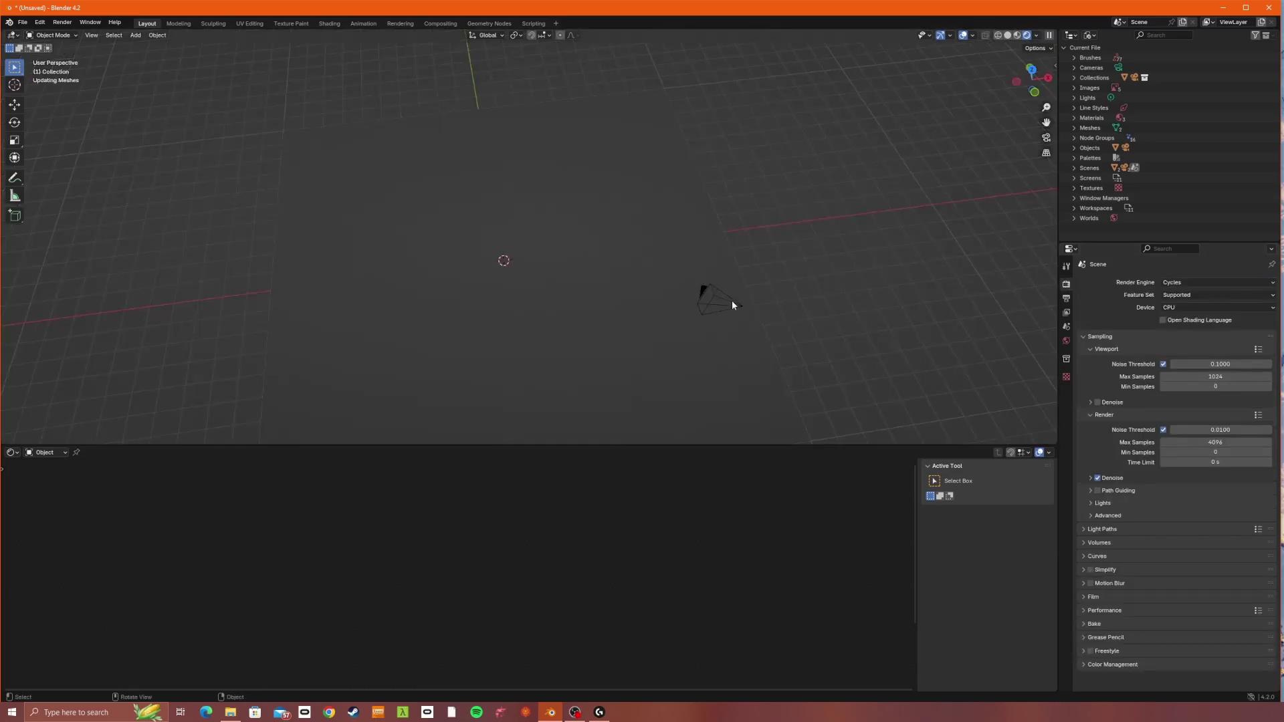
{"action": "left_click", "coordinate": [1197, 307]}
{"action": "left_click", "coordinate": [1183, 328]}
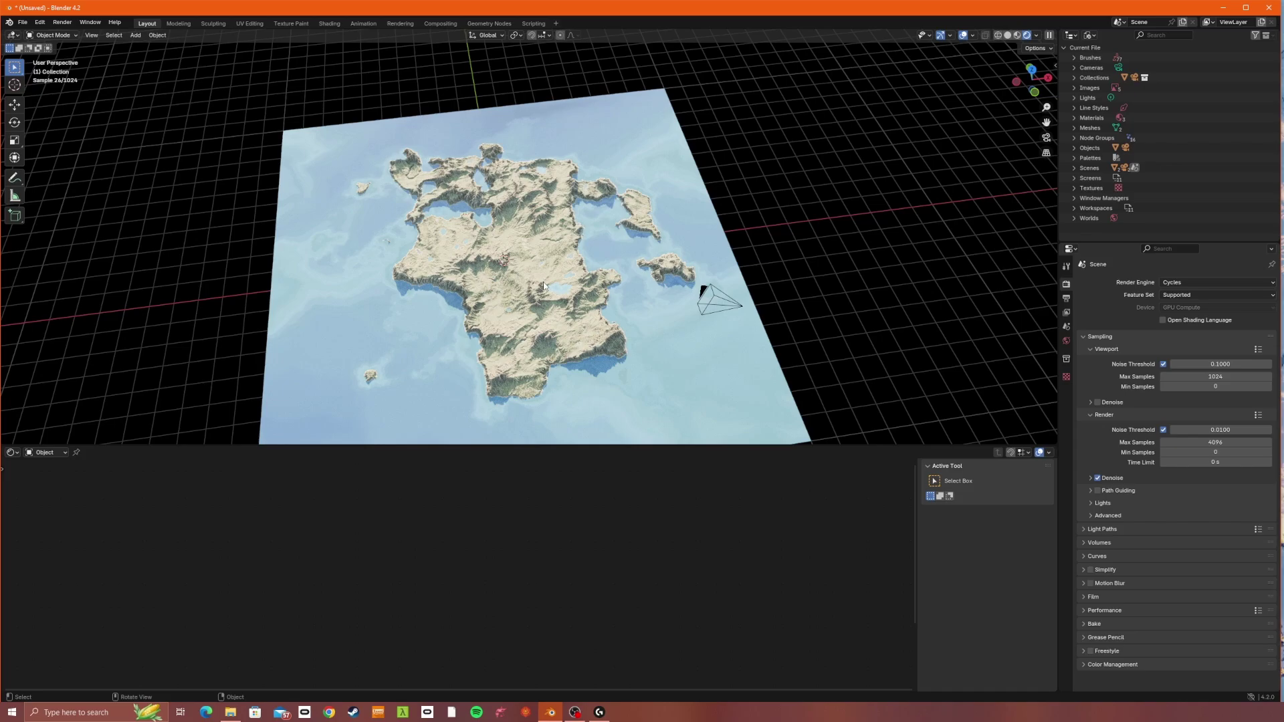
{"action": "middle_click_drag", "start_coordinate": [543, 286], "coordinate": [592, 274]}
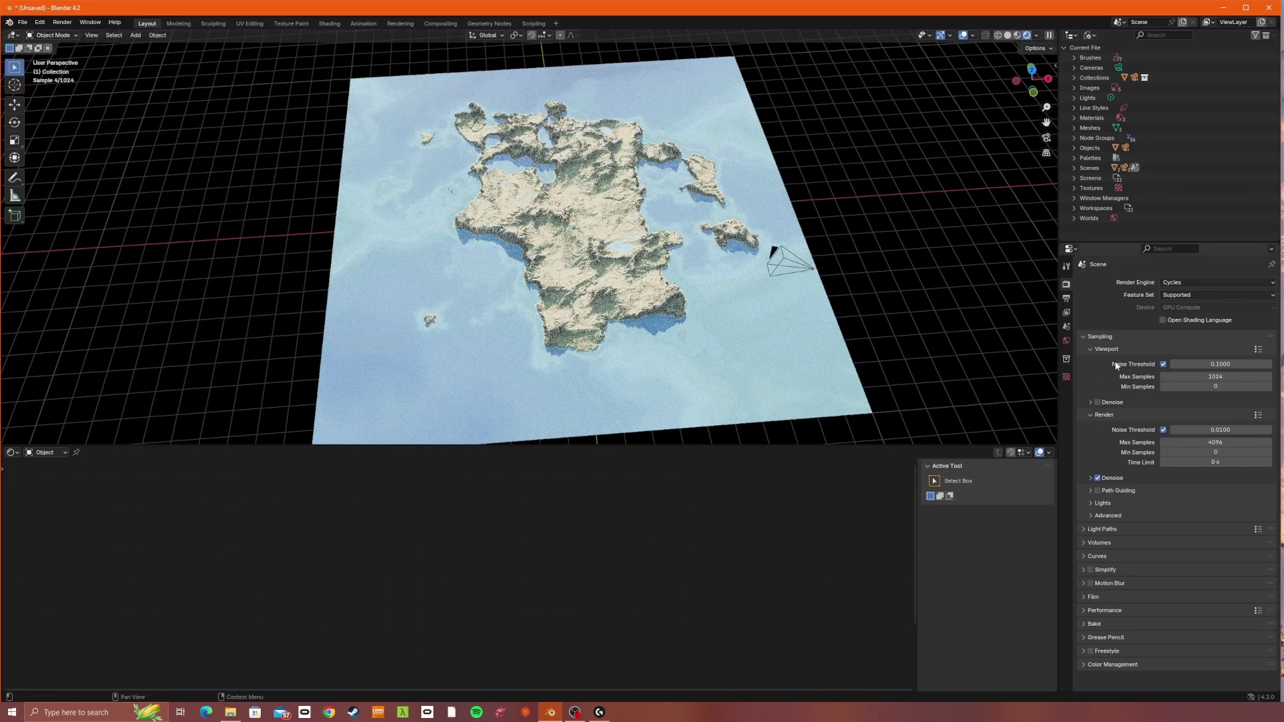
Step: Turn the world sky Strength down to 0.200
{"action": "left_click", "coordinate": [1067, 341]}
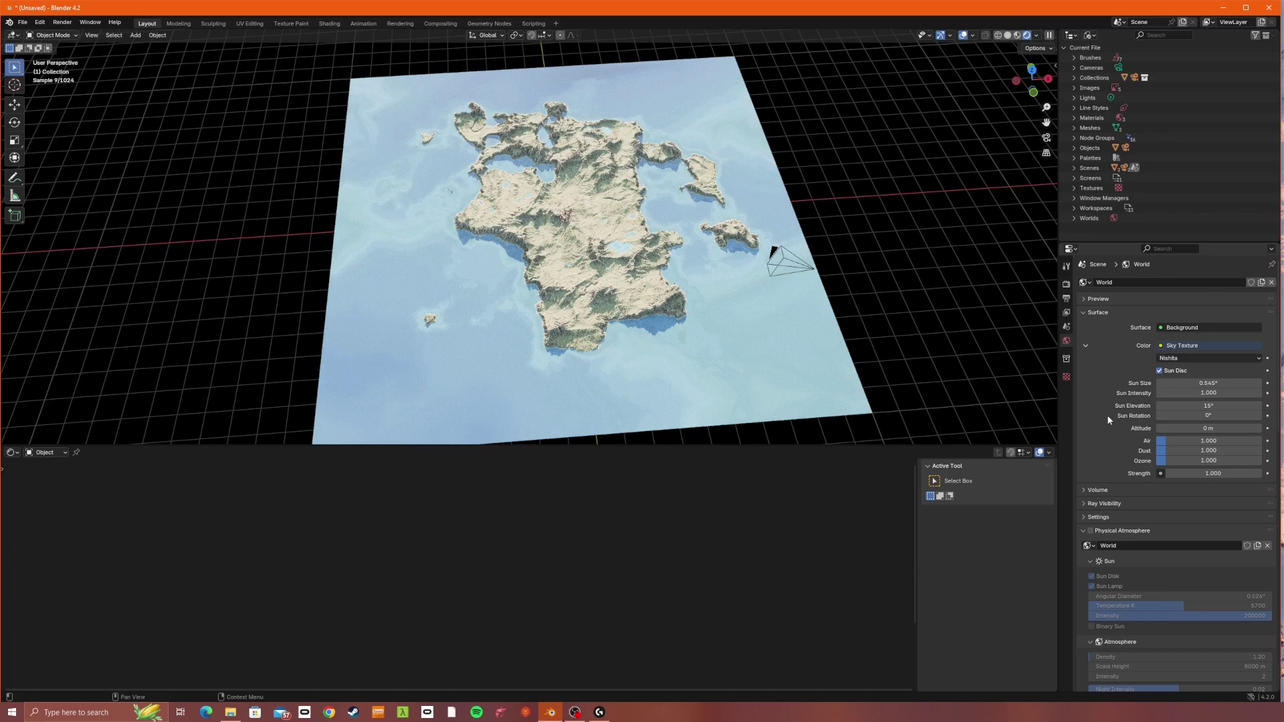
{"action": "mouse_move", "coordinate": [1195, 474]}
{"action": "left_mouse_down"}
{"action": "mouse_move", "coordinate": [1170, 474]}
{"action": "mouse_move", "coordinate": [1186, 474]}
{"action": "left_mouse_up"}
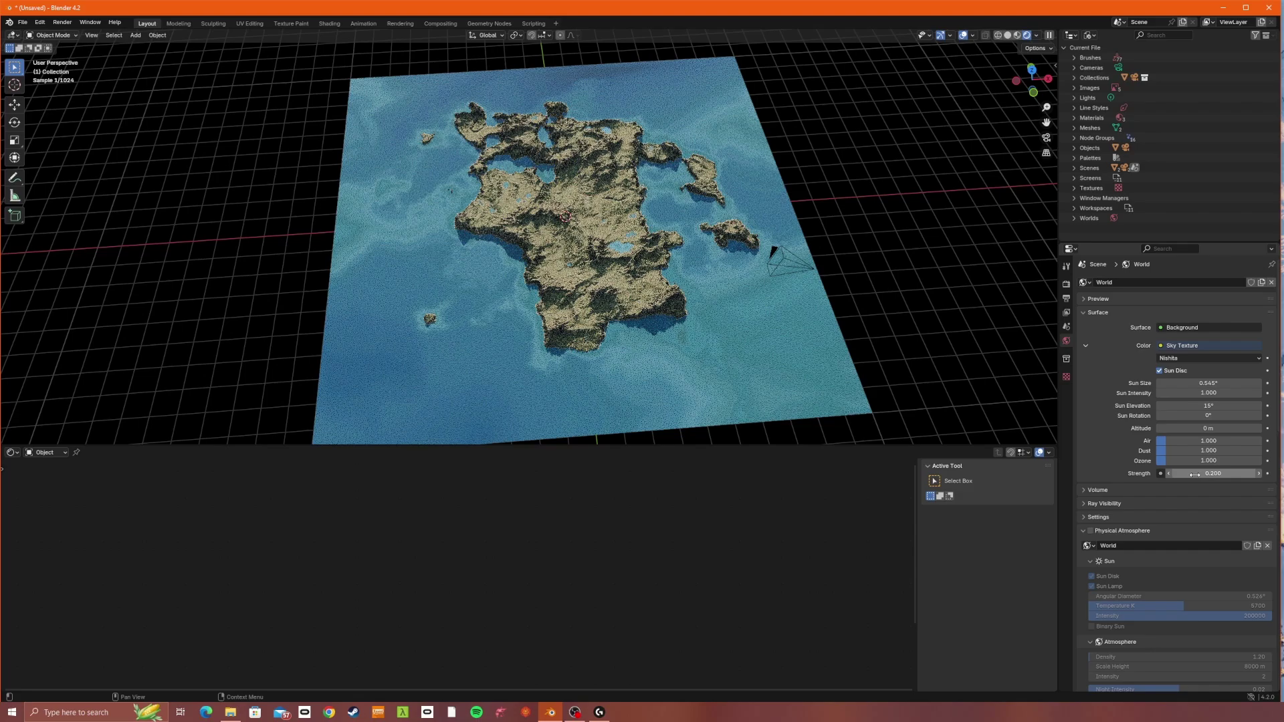
{"action": "middle_click_drag", "start_coordinate": [846, 297], "coordinate": [714, 271]}
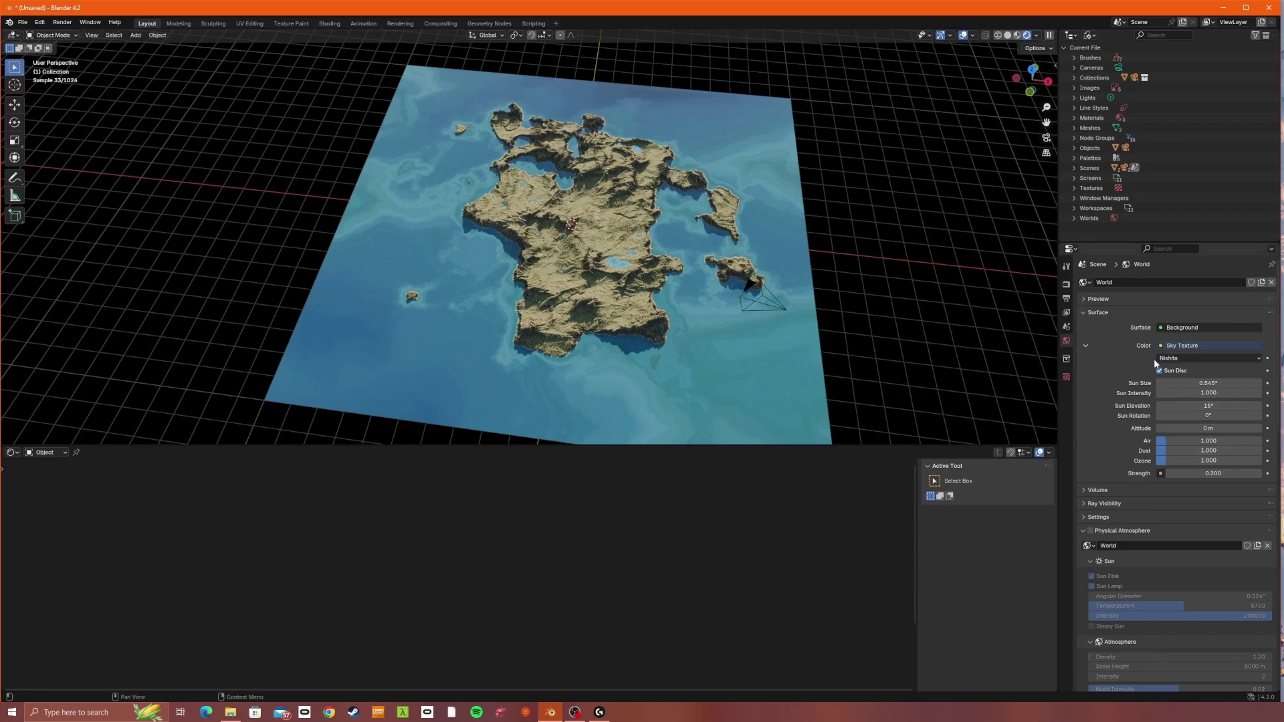
Step: Set the sky Altitude to 3000 m and raise Air density to 3.066
{"action": "left_click_drag", "start_coordinate": [1169, 430], "coordinate": [1171, 430]}
{"action": "left_click", "coordinate": [1170, 430]}
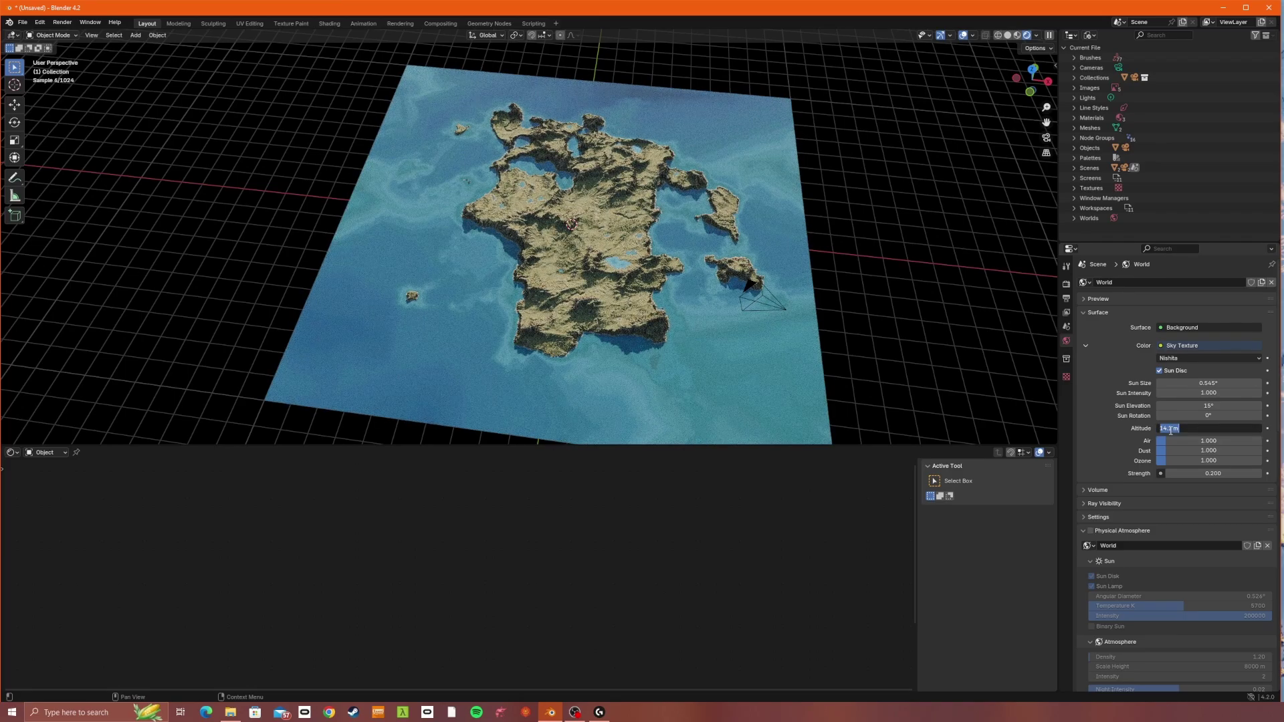
{"action": "type", "text": "3000"}
{"action": "key", "text": "Return"}
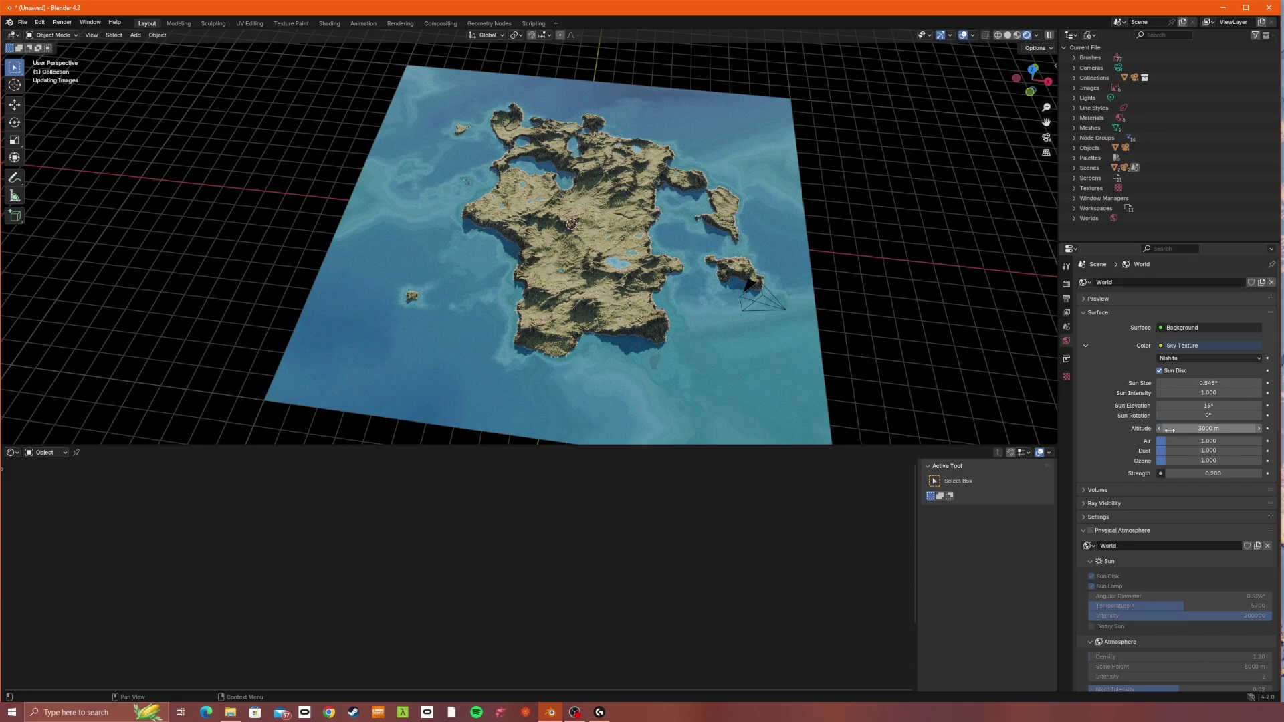
{"action": "middle_click_drag", "start_coordinate": [640, 304], "coordinate": [709, 301]}
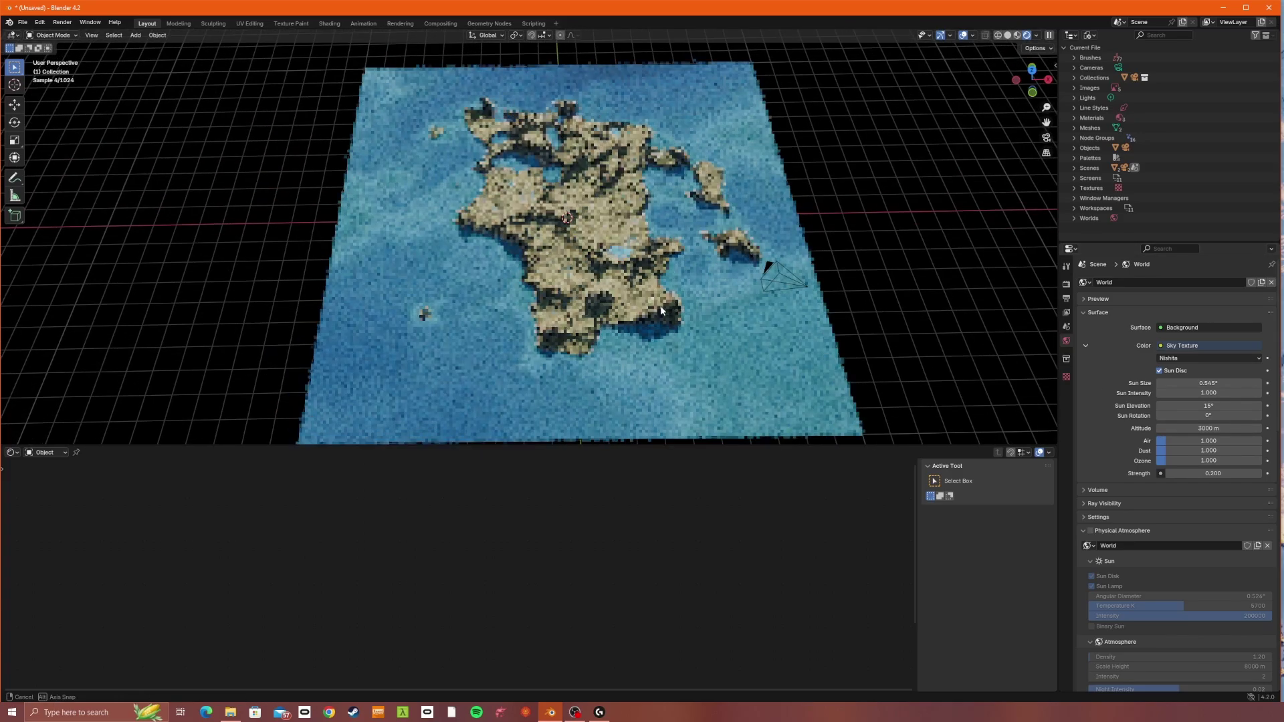
{"action": "left_click_drag", "start_coordinate": [1209, 441], "coordinate": [1187, 464]}
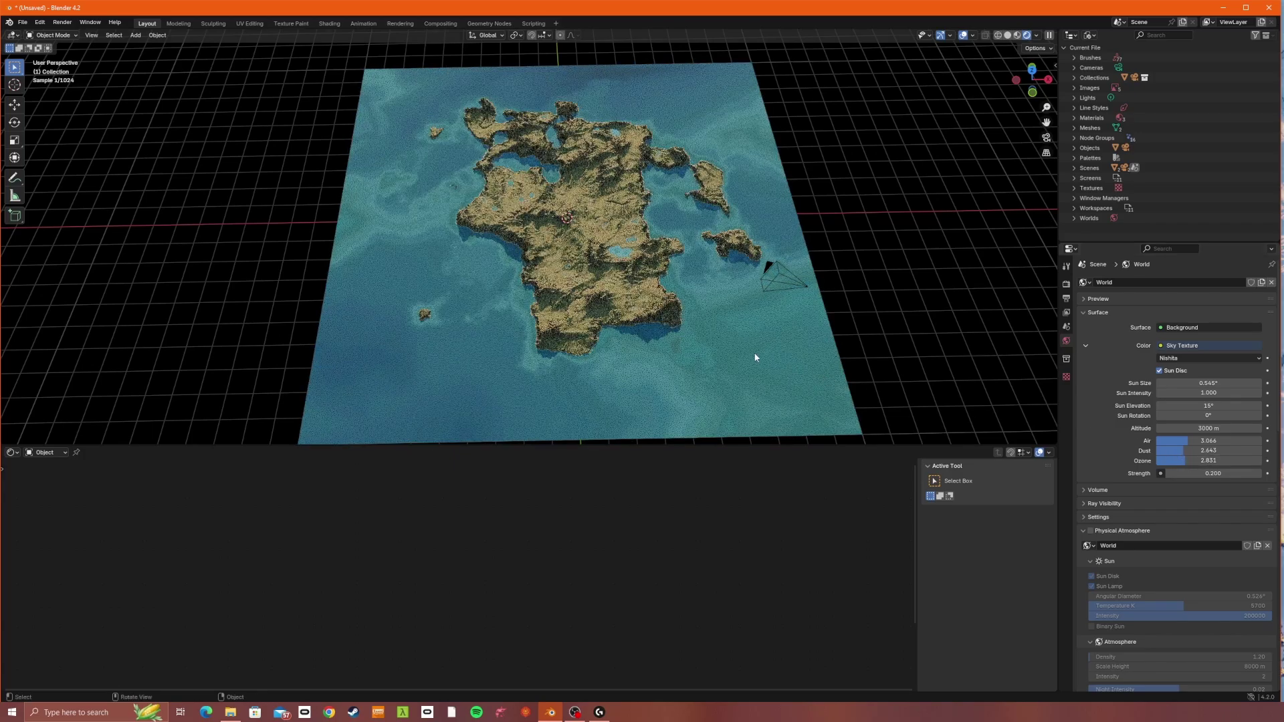
{"action": "mouse_move", "coordinate": [615, 326]}
{"action": "middle_mouse_down"}
{"action": "mouse_move", "coordinate": [642, 331]}
{"action": "mouse_move", "coordinate": [612, 335]}
{"action": "middle_mouse_up"}
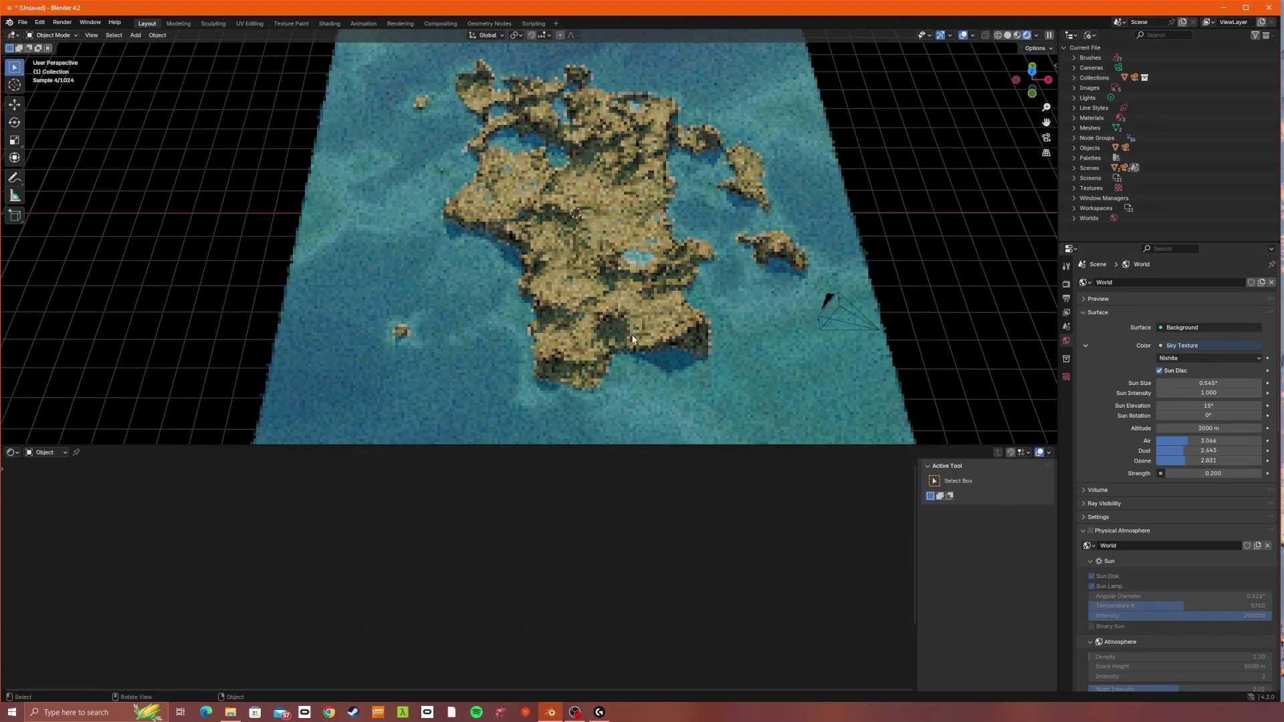
{"action": "scroll", "coordinate": [625, 330], "scroll_direction": "up", "scroll_amount": 2}
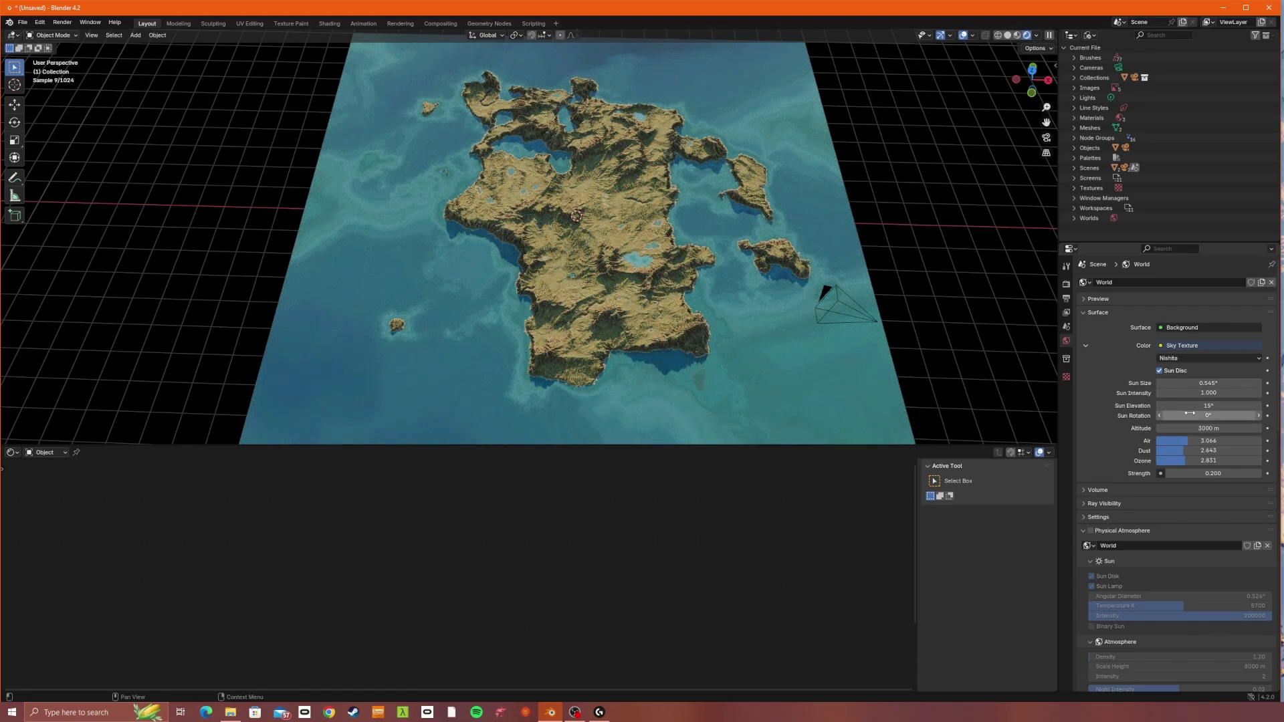
Step: Rotate the sun to about 65° and raise the sky Strength to 0.400
{"action": "mouse_move", "coordinate": [1204, 415]}
{"action": "left_mouse_down"}
{"action": "mouse_move", "coordinate": [1257, 415]}
{"action": "mouse_move", "coordinate": [1185, 405]}
{"action": "mouse_move", "coordinate": [1211, 405]}
{"action": "left_mouse_up"}
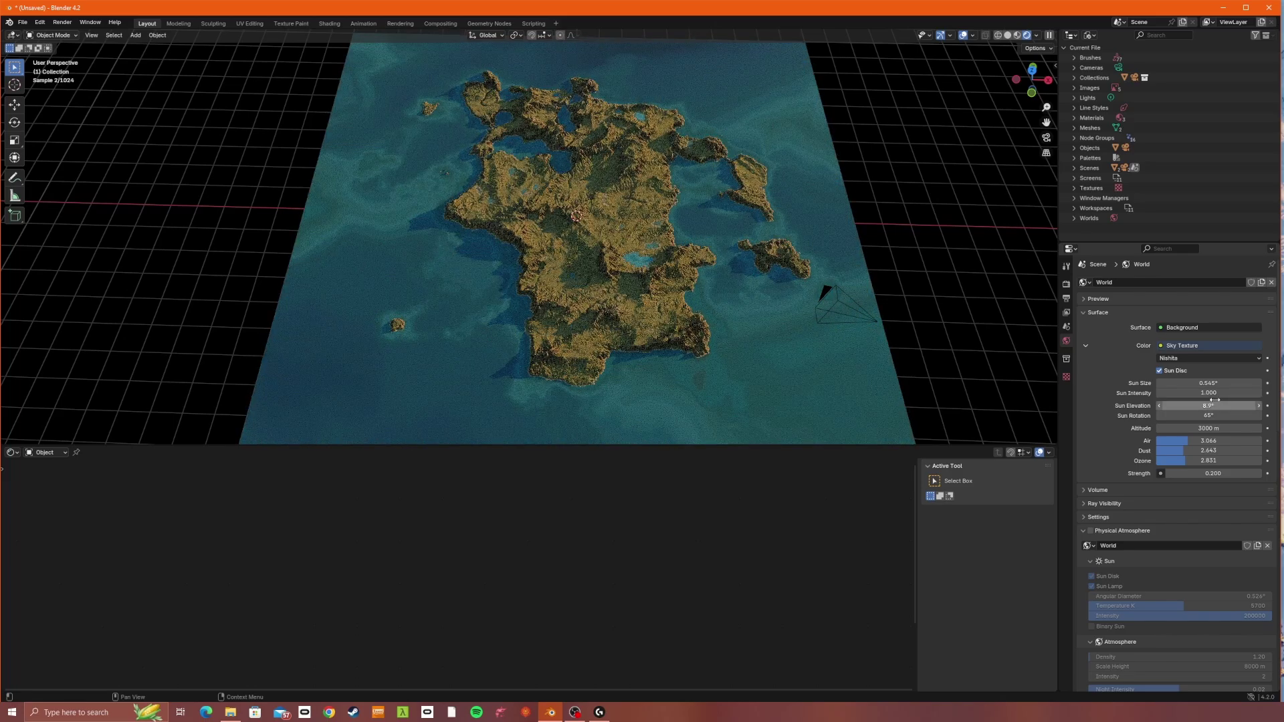
{"action": "mouse_move", "coordinate": [1213, 474]}
{"action": "left_mouse_down"}
{"action": "mouse_move", "coordinate": [1230, 473]}
{"action": "mouse_move", "coordinate": [1190, 475]}
{"action": "mouse_move", "coordinate": [1210, 473]}
{"action": "left_mouse_up"}
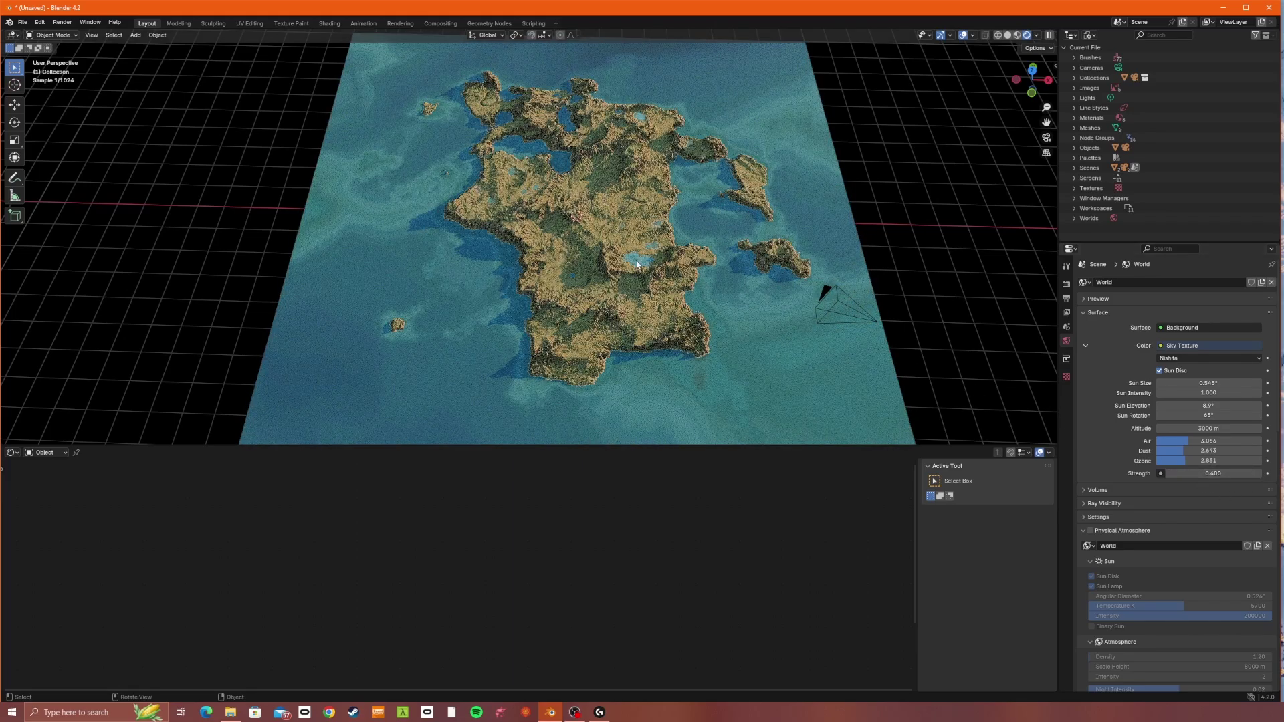
{"action": "mouse_move", "coordinate": [637, 265]}
{"action": "middle_mouse_down"}
{"action": "mouse_move", "coordinate": [632, 283]}
{"action": "mouse_move", "coordinate": [624, 247]}
{"action": "middle_mouse_up"}
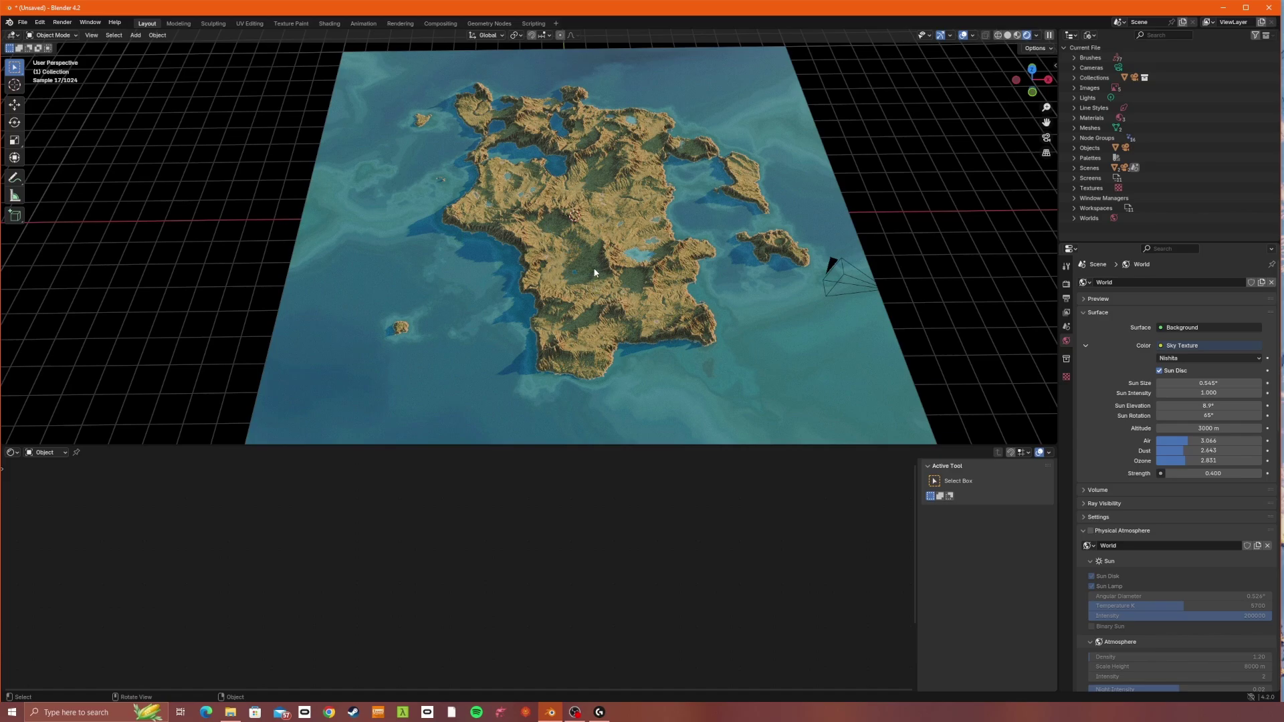
{"action": "middle_click_drag", "start_coordinate": [600, 262], "coordinate": [647, 180]}
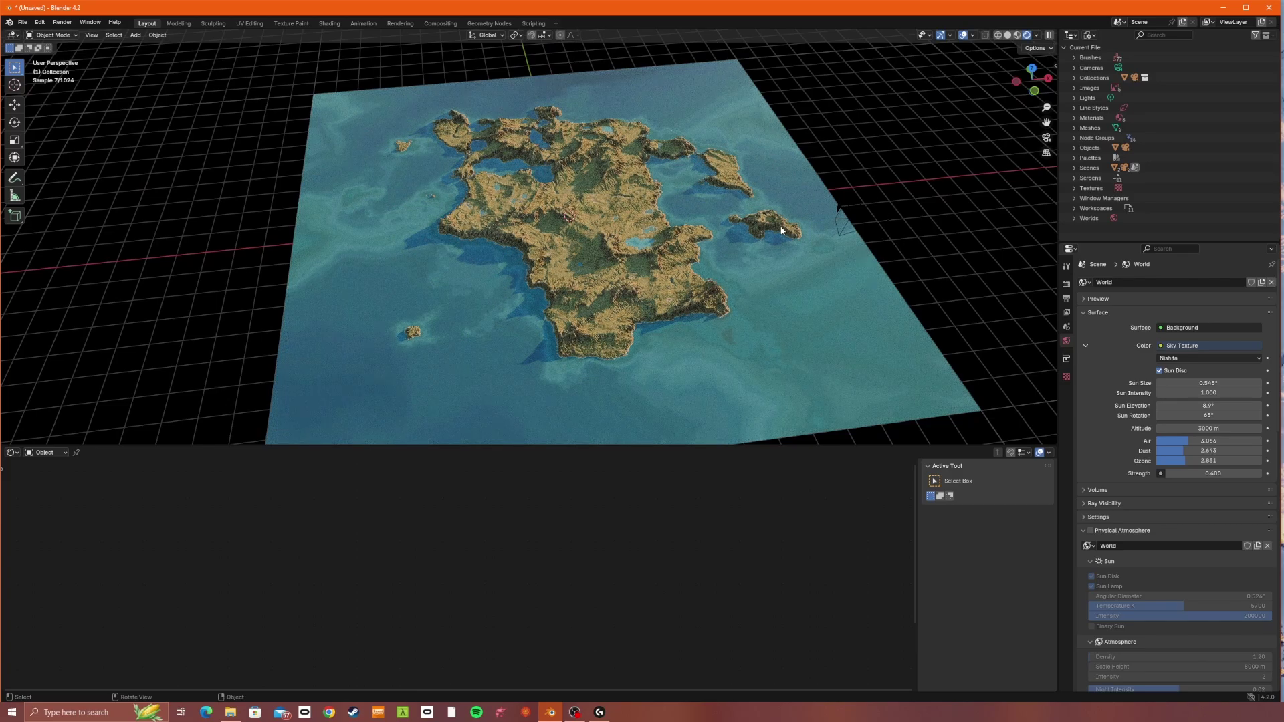
{"action": "mouse_move", "coordinate": [781, 230]}
{"action": "middle_mouse_down"}
{"action": "mouse_move", "coordinate": [832, 247]}
{"action": "mouse_move", "coordinate": [780, 223]}
{"action": "middle_mouse_up"}
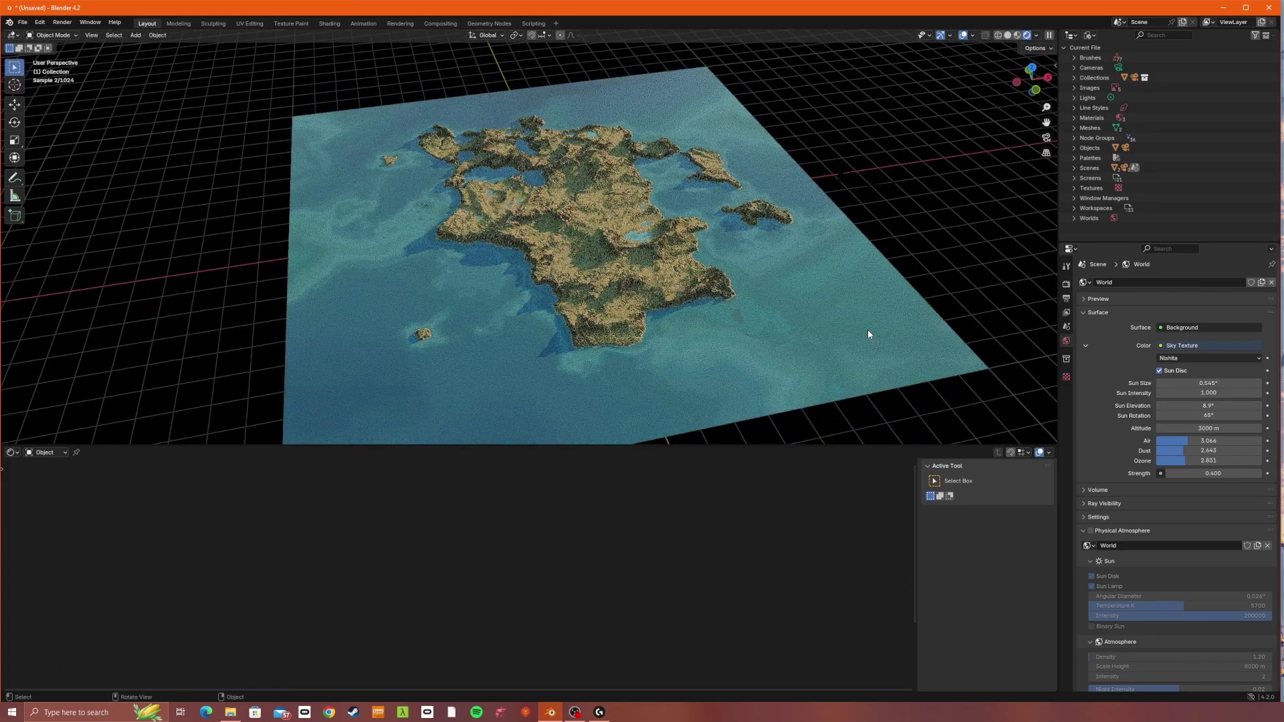
Step: Orbit around the island until the existing camera is visible, then select it
{"action": "scroll", "coordinate": [659, 263], "scroll_direction": "up", "scroll_amount": 3}
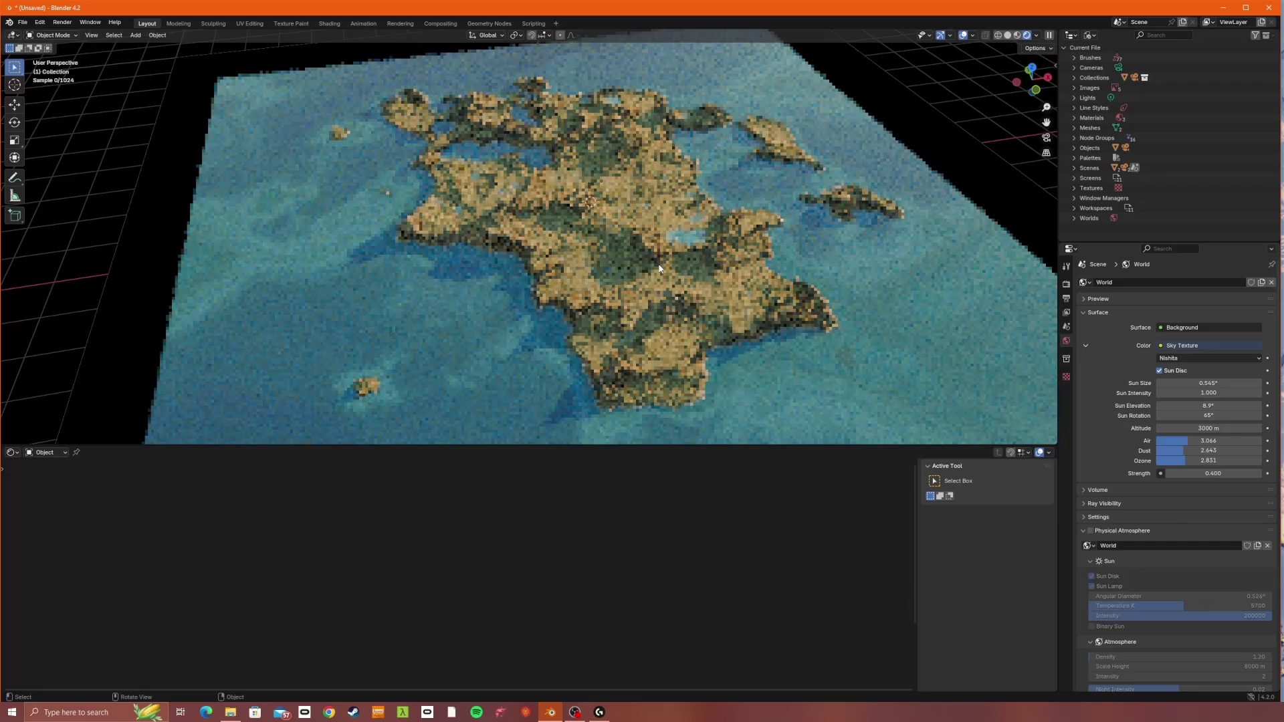
{"action": "scroll", "coordinate": [662, 260], "scroll_direction": "down", "scroll_amount": 3}
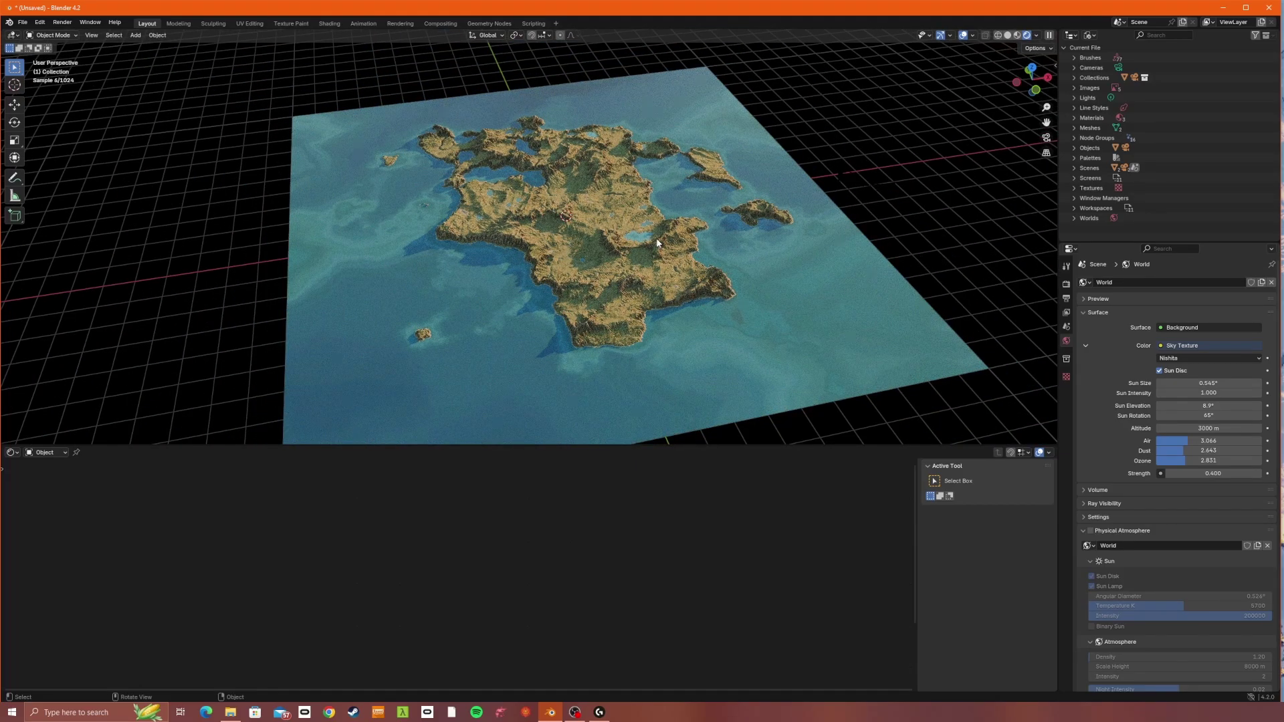
{"action": "middle_click_drag", "start_coordinate": [658, 243], "coordinate": [588, 214]}
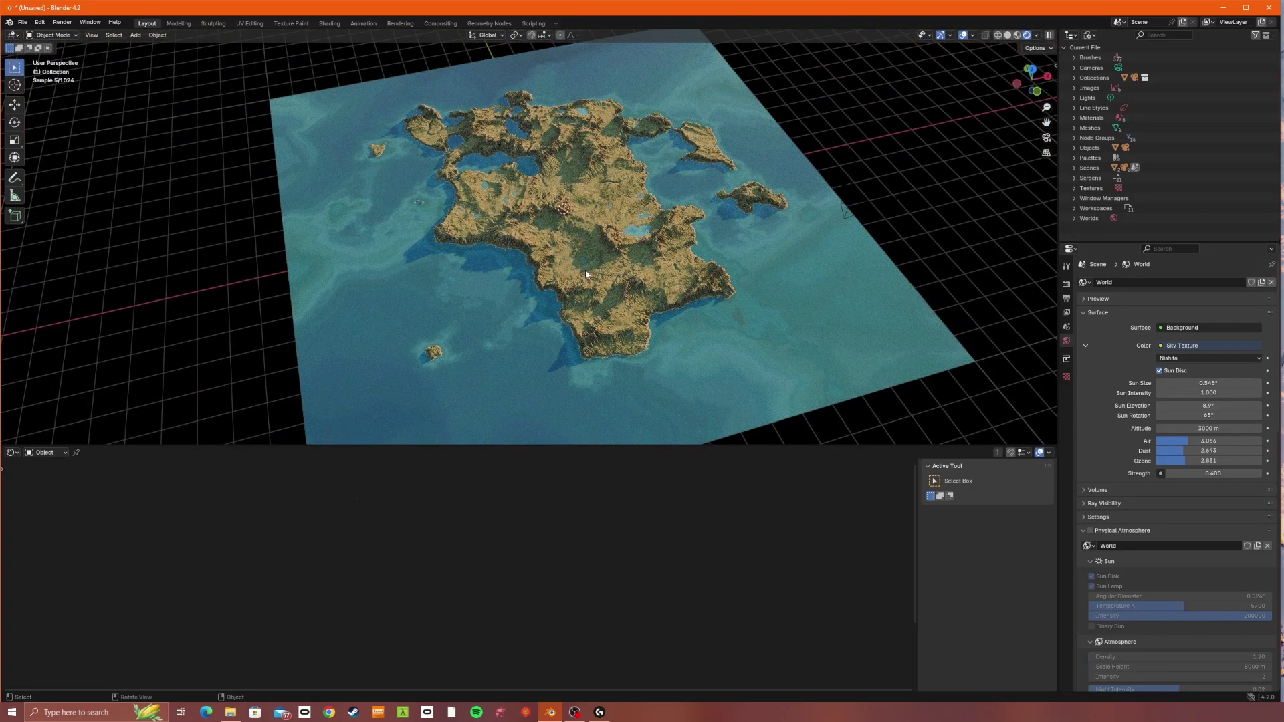
{"action": "middle_click_drag", "start_coordinate": [495, 209], "coordinate": [836, 258]}
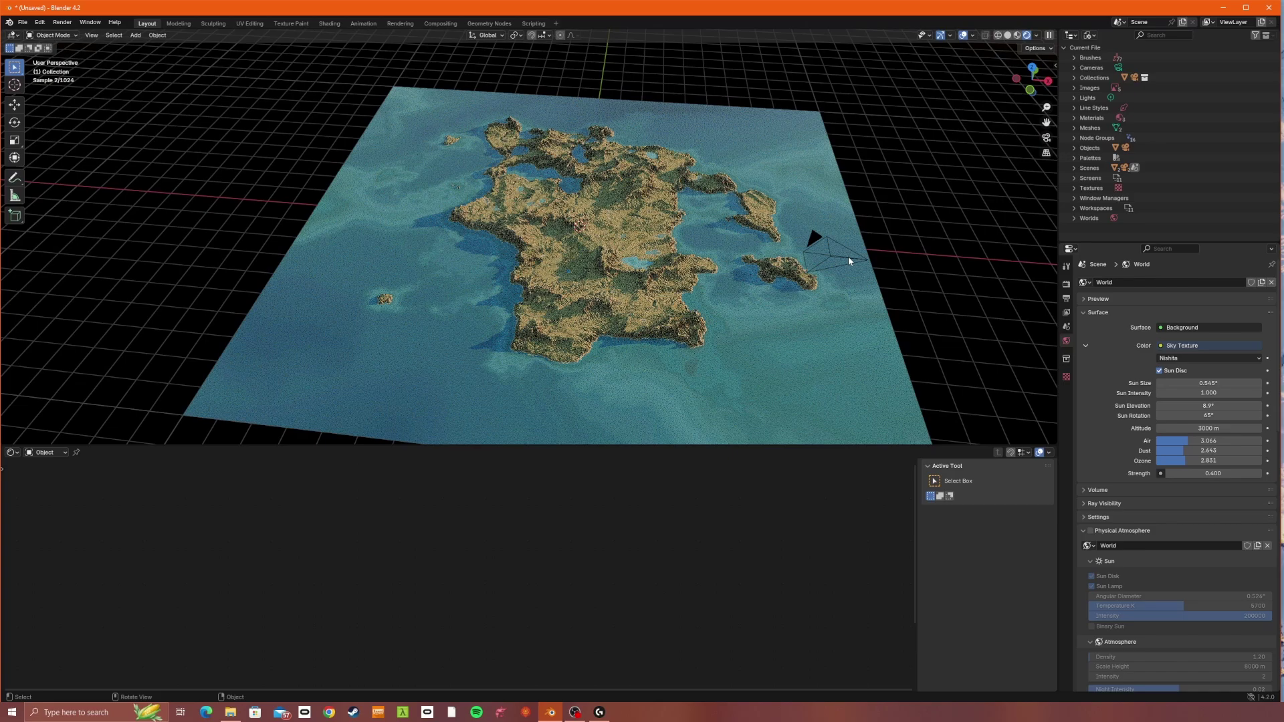
{"action": "middle_click_drag", "start_coordinate": [780, 330], "coordinate": [899, 193]}
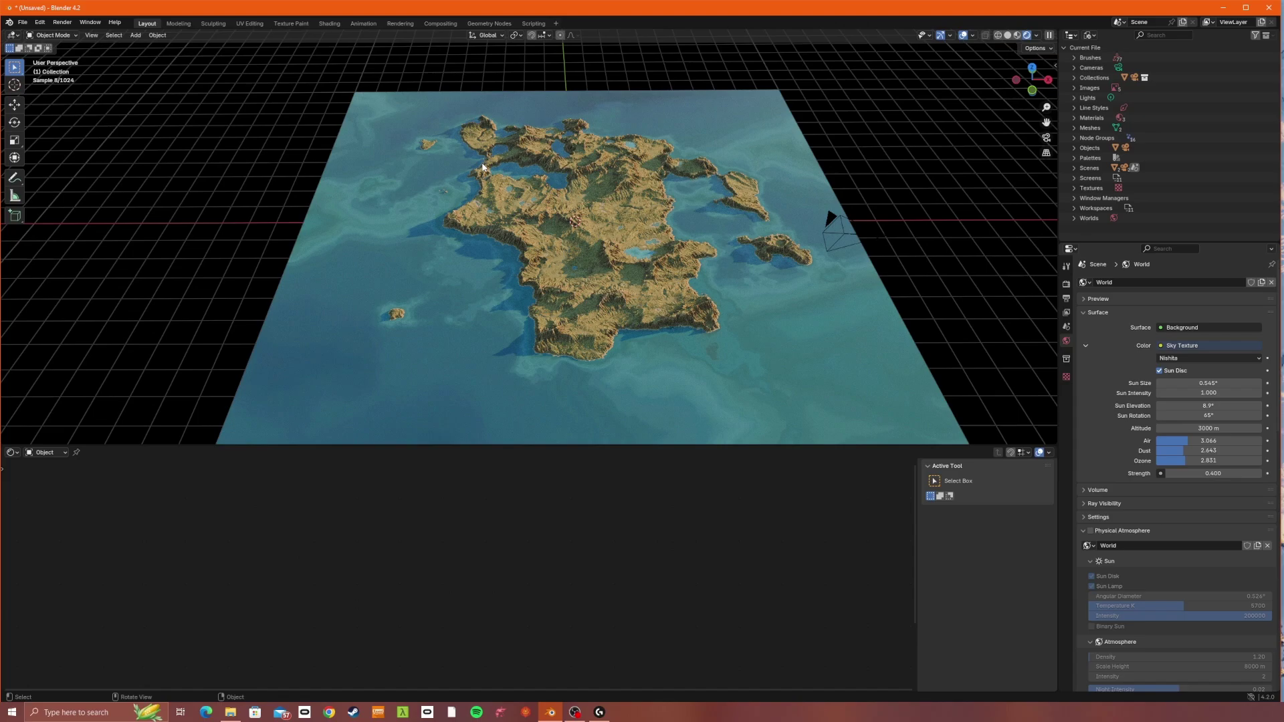
{"action": "left_click", "coordinate": [880, 234]}
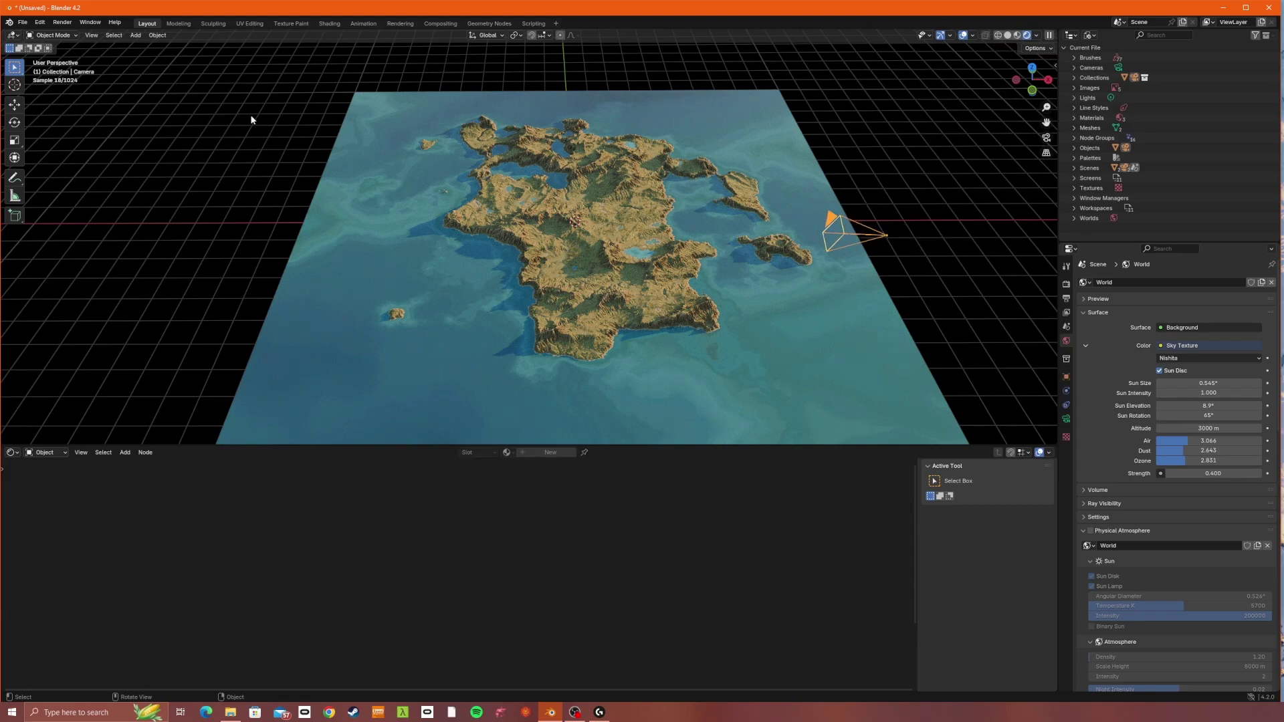
Step: Add a new camera and switch the outliner to the View Layer display
{"action": "left_click", "coordinate": [135, 35]}
{"action": "left_click", "coordinate": [135, 37]}
{"action": "left_click", "coordinate": [134, 36]}
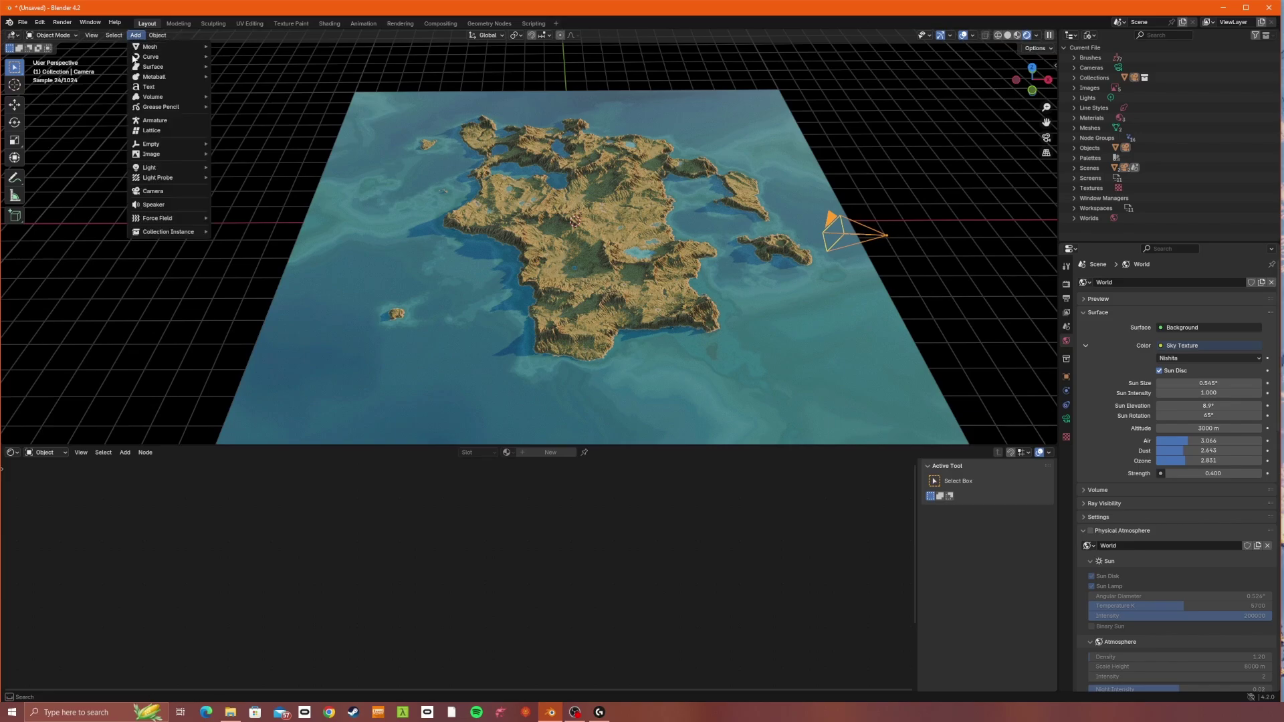
{"action": "left_click", "coordinate": [155, 192]}
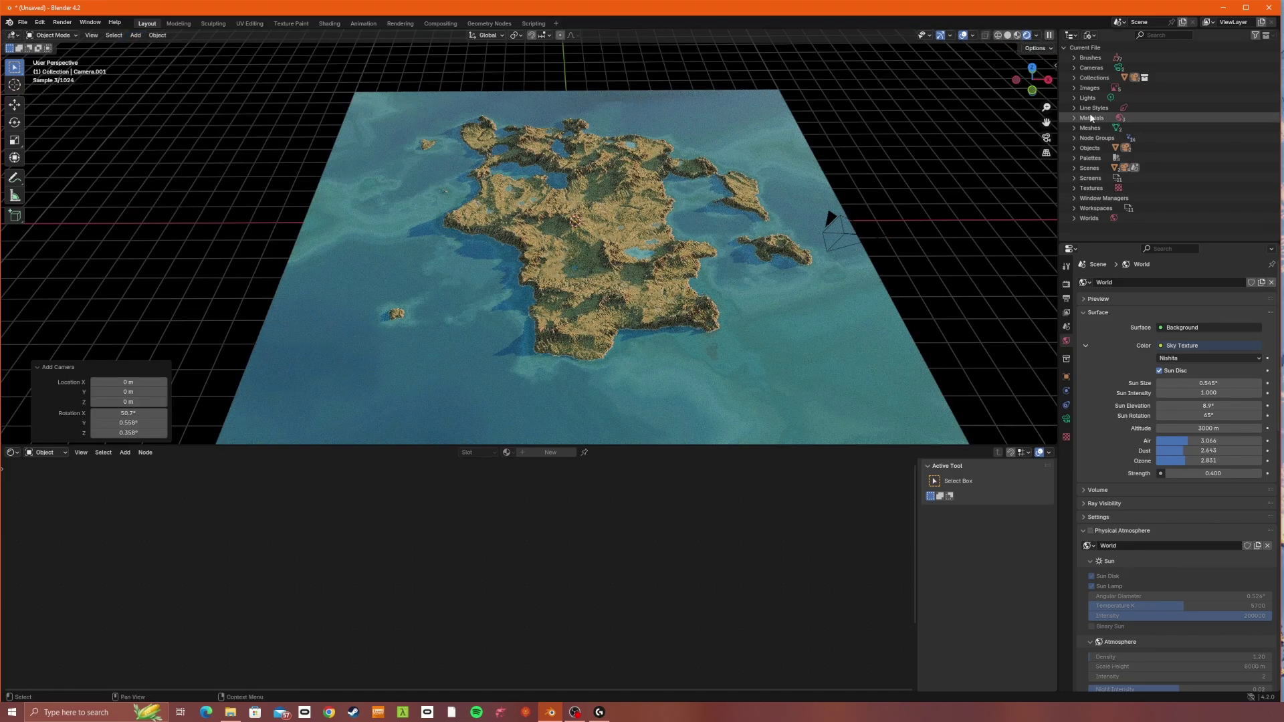
{"action": "left_click", "coordinate": [1090, 36]}
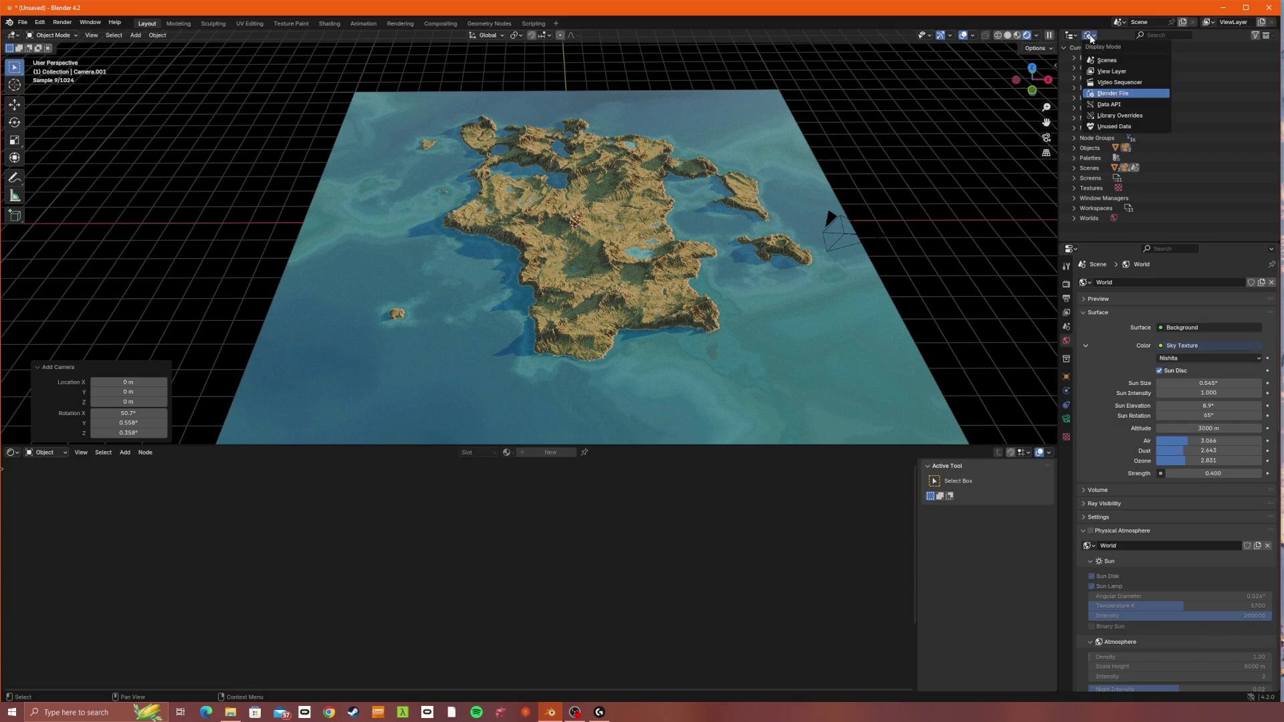
{"action": "left_click", "coordinate": [1105, 72]}
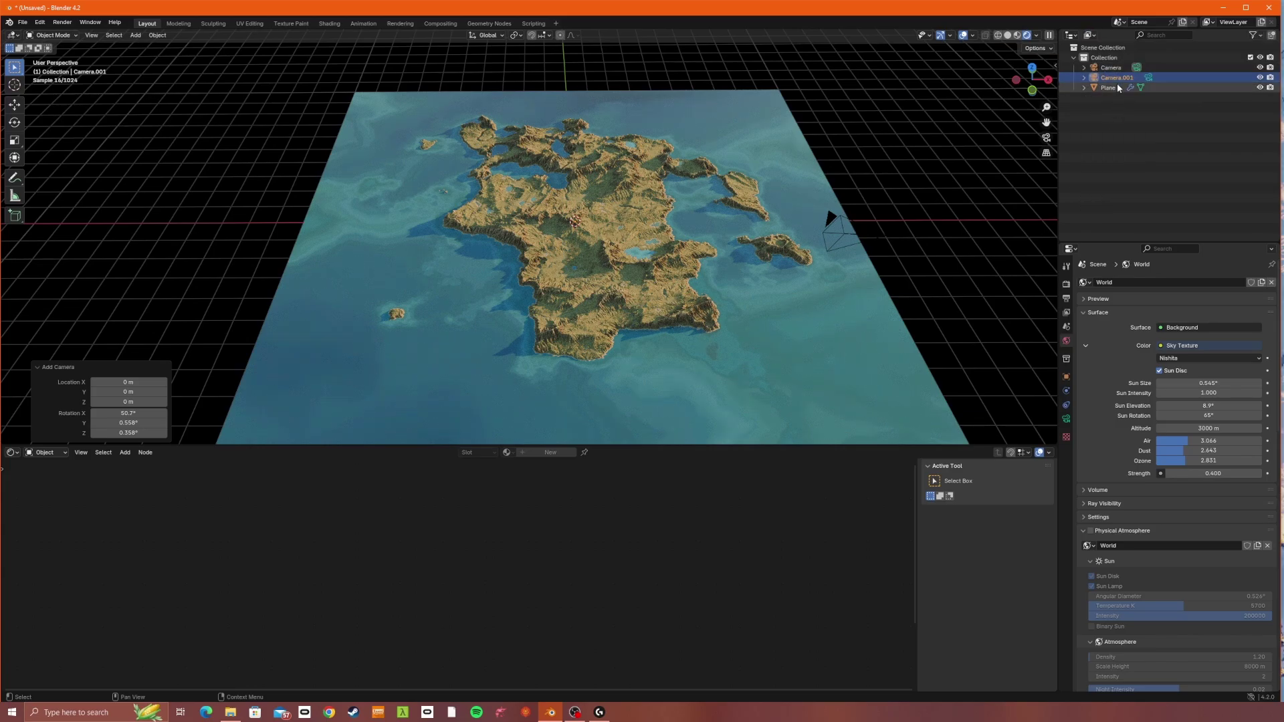
Step: Place Camera.001 at Location Z 15 m with Rotation X, Y, Z all 0°
{"action": "left_click", "coordinate": [1148, 78]}
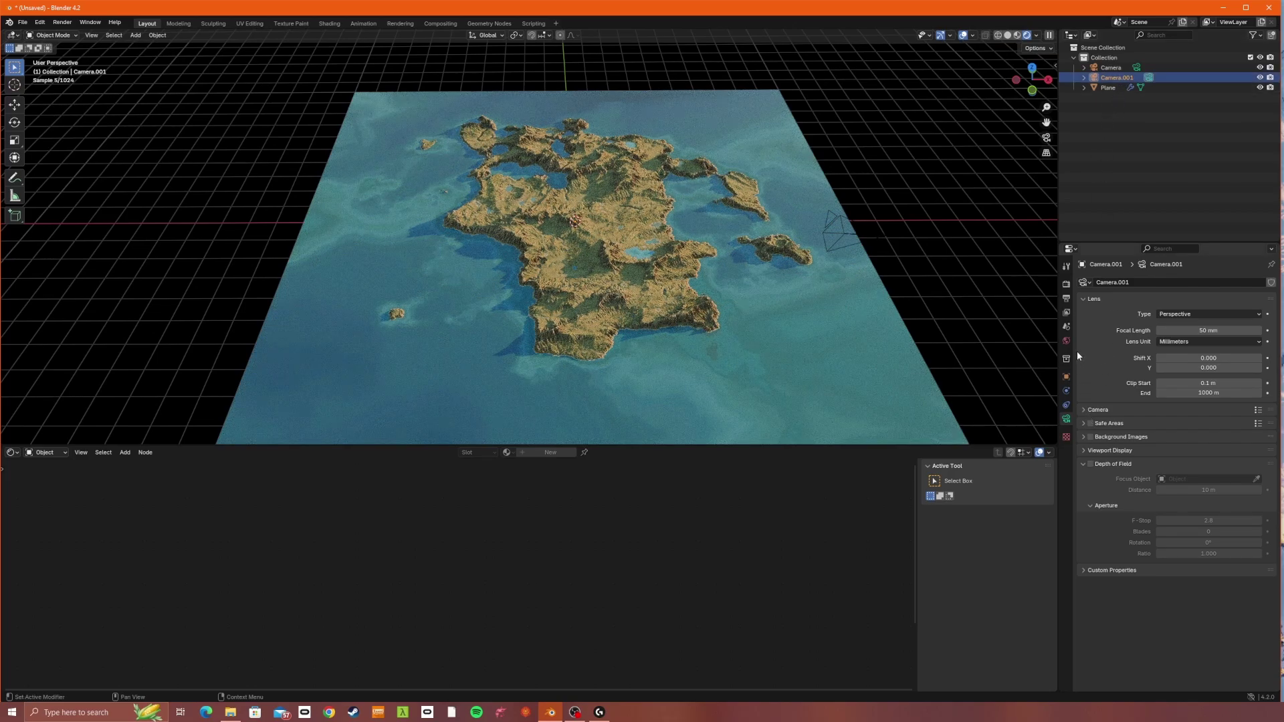
{"action": "left_click", "coordinate": [1067, 378]}
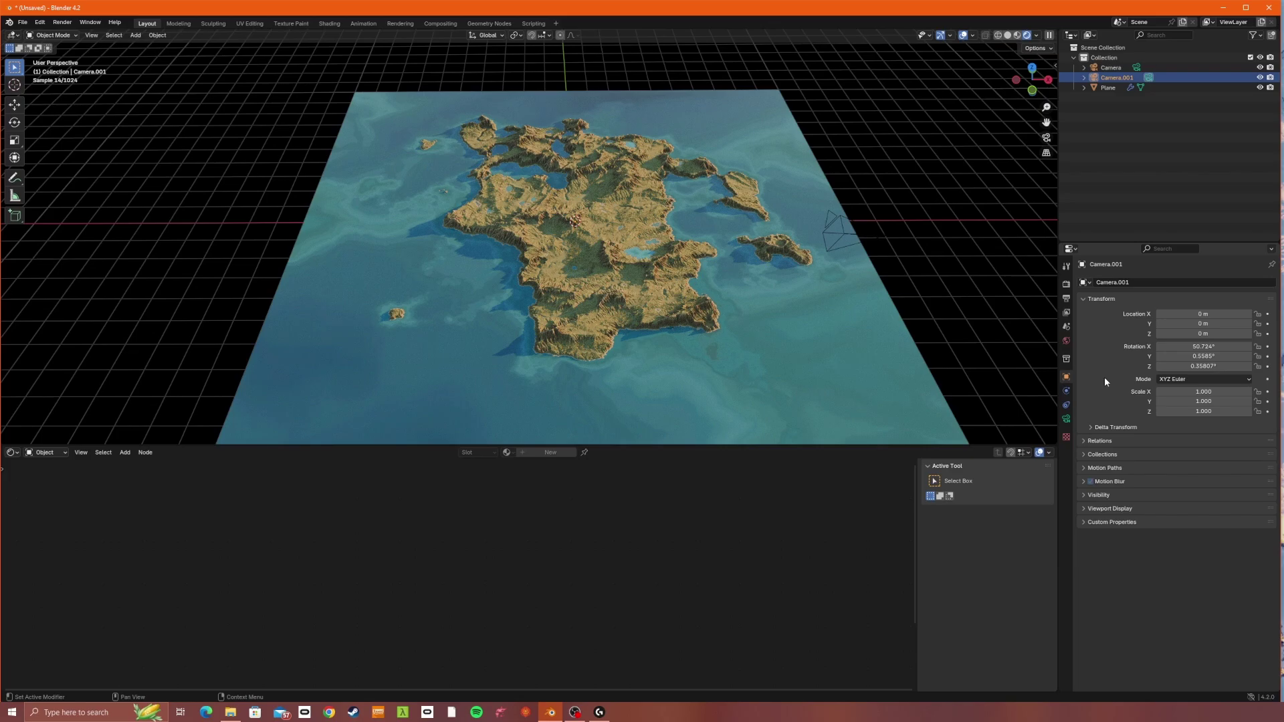
{"action": "left_click", "coordinate": [1188, 334]}
{"action": "type", "text": "15"}
{"action": "key", "text": "Return"}
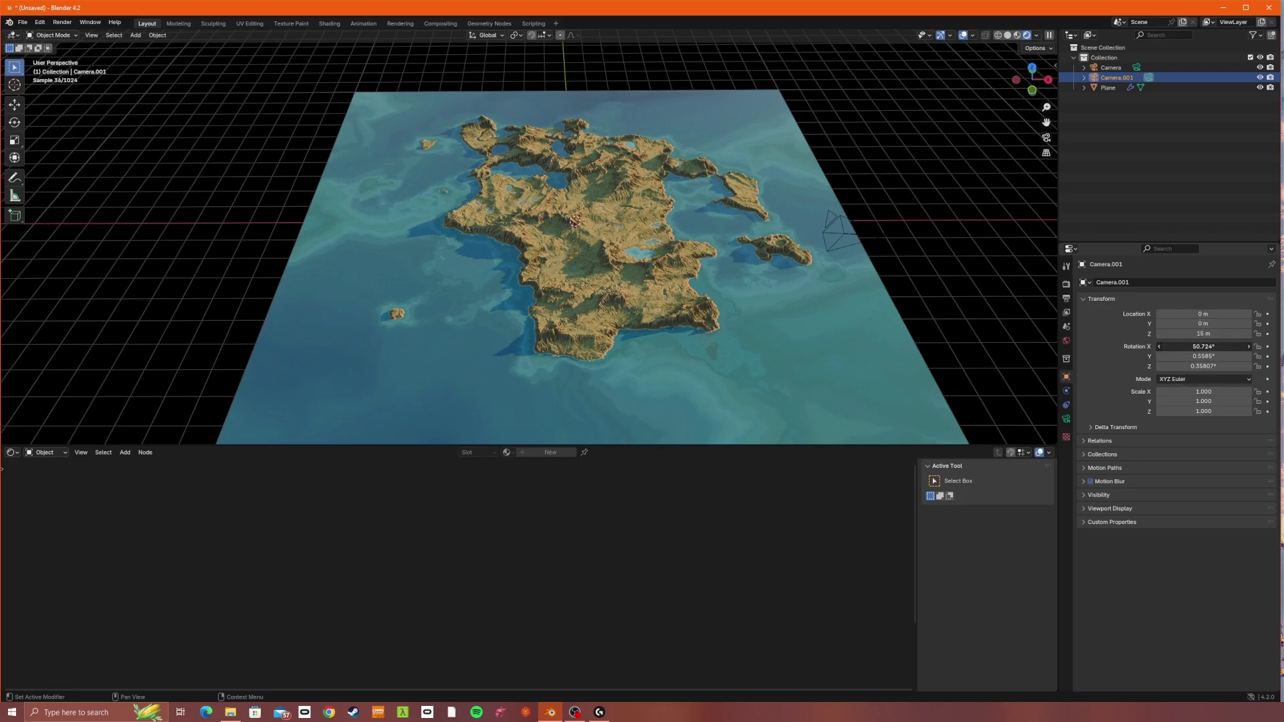
{"action": "left_click_drag", "start_coordinate": [1199, 346], "coordinate": [1199, 365]}
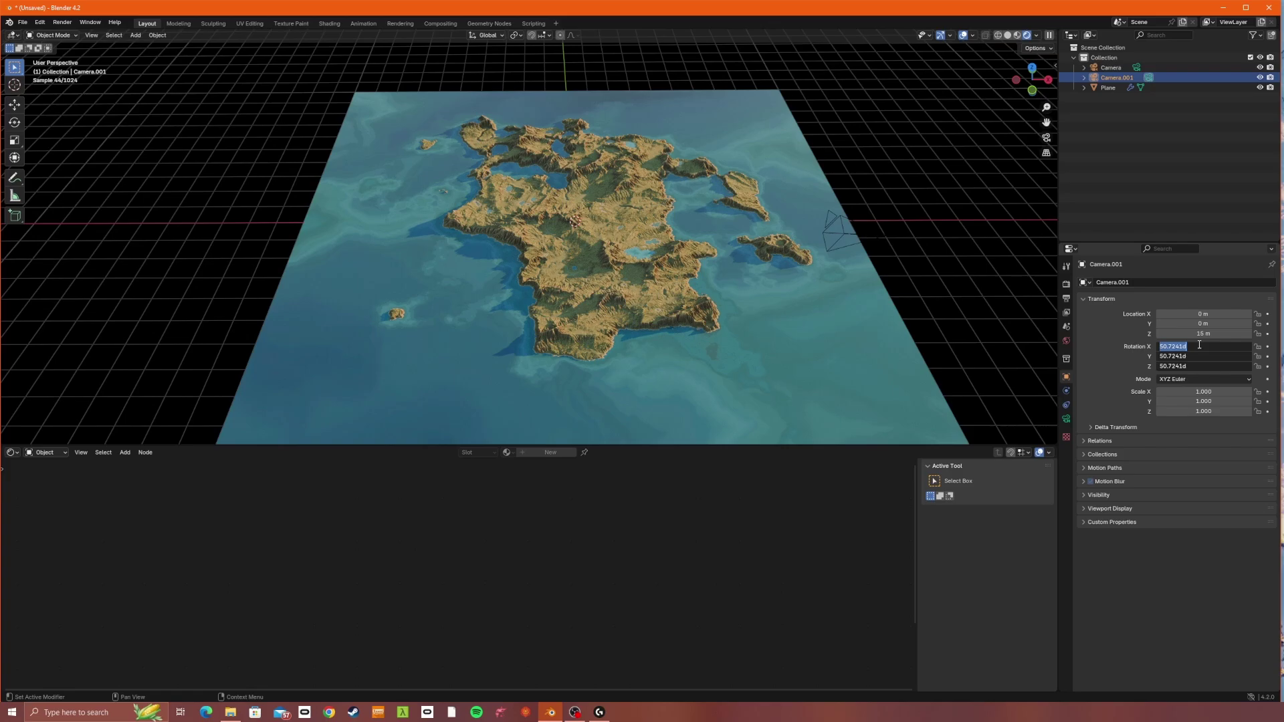
{"action": "type", "text": "0"}
{"action": "key", "text": "Return"}
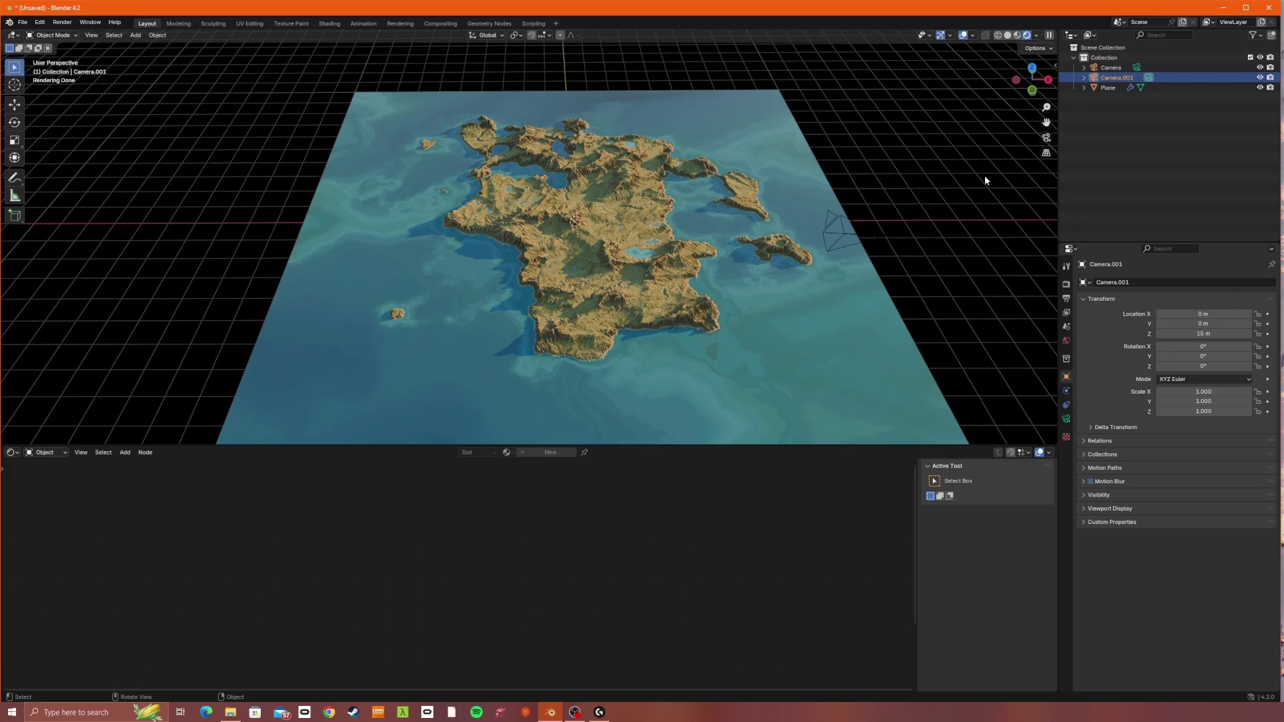
Step: Look through the new top-down Camera.001
{"action": "left_click", "coordinate": [1047, 138]}
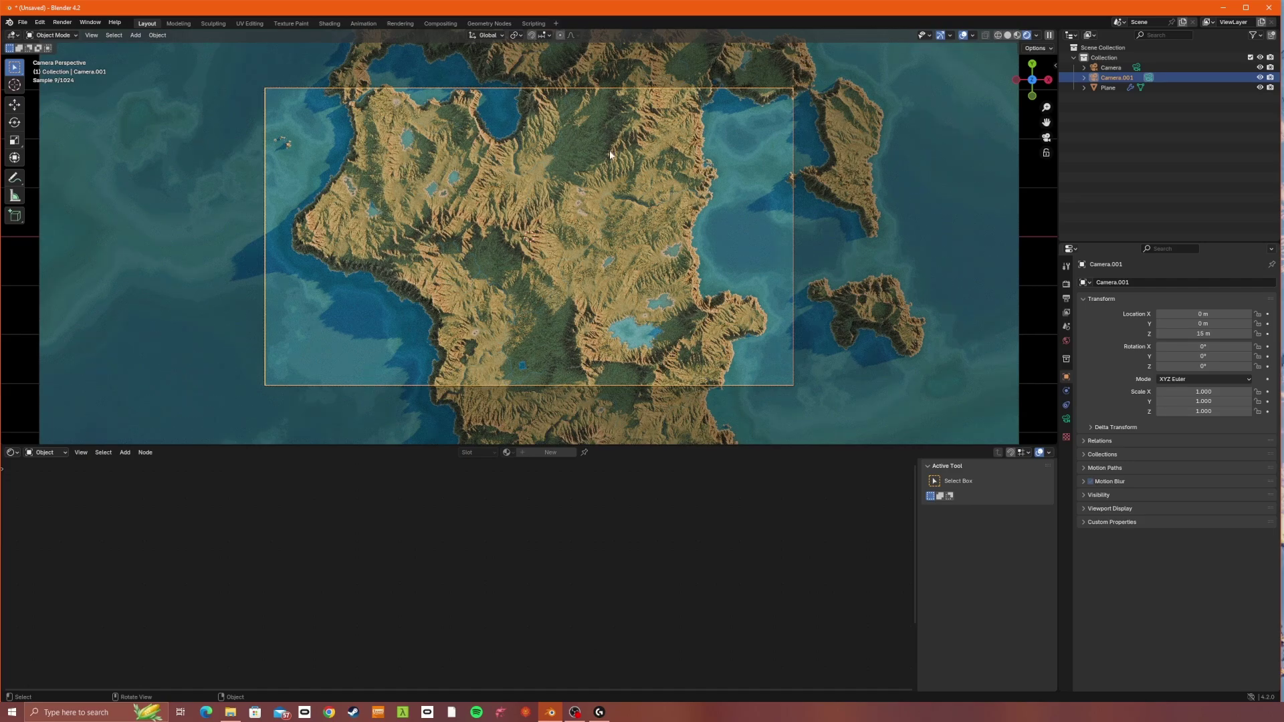
{"action": "scroll", "coordinate": [609, 153], "scroll_direction": "down", "scroll_amount": 2}
{"action": "scroll", "coordinate": [609, 154], "scroll_direction": "up", "scroll_amount": 2}
{"action": "scroll", "coordinate": [608, 154], "scroll_direction": "down", "scroll_amount": 3}
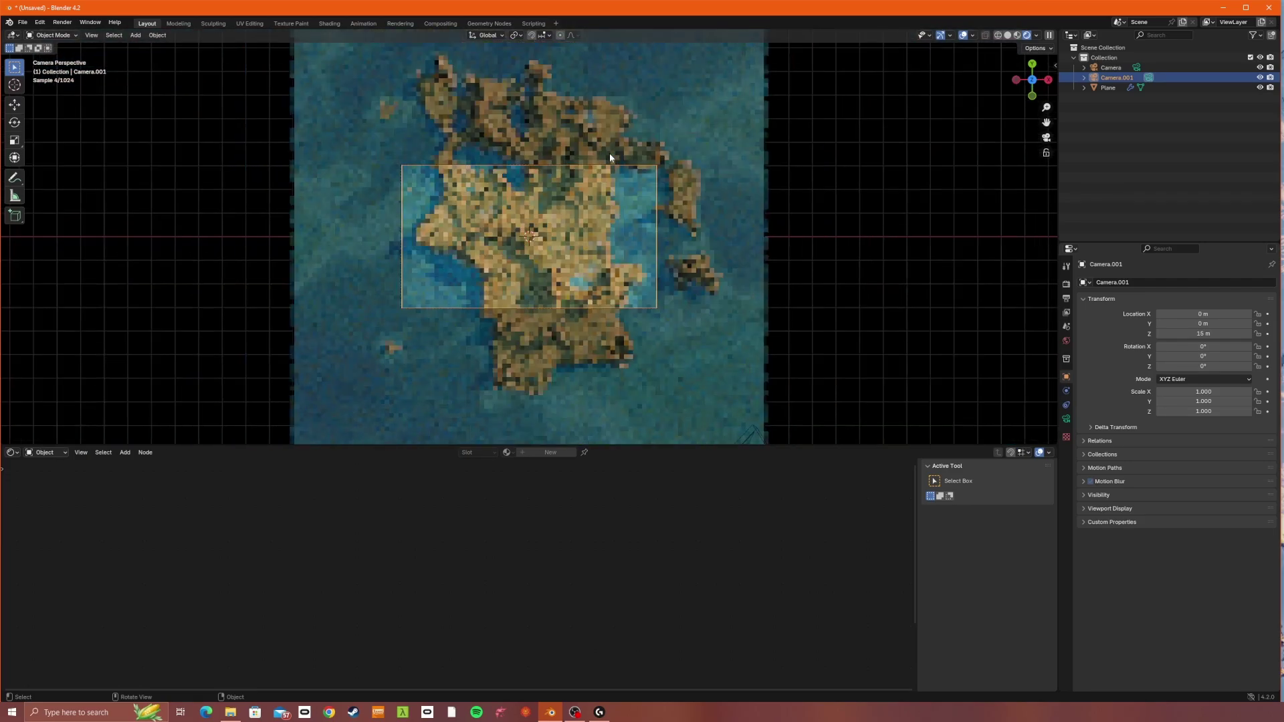
{"action": "scroll", "coordinate": [608, 154], "scroll_direction": "up", "scroll_amount": 4}
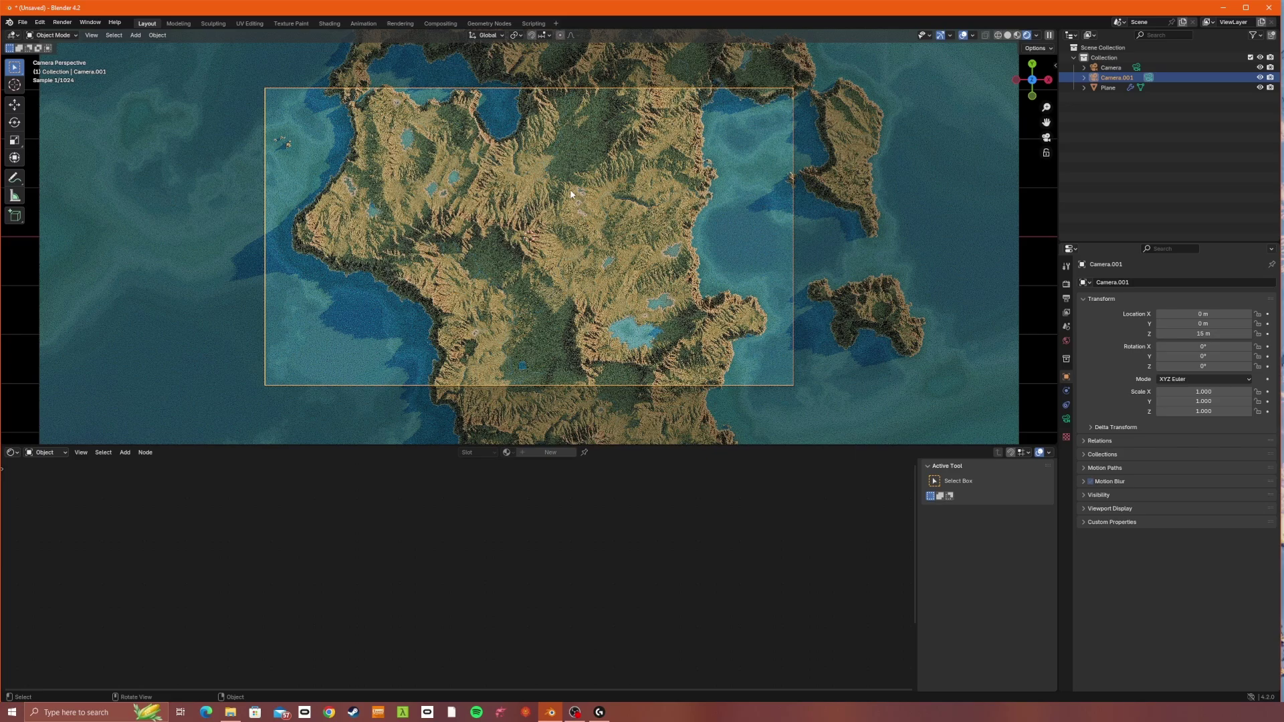
Step: Lock the camera to the view and raise it to Z 25.735 m so the whole island fits
{"action": "left_click", "coordinate": [1046, 154]}
{"action": "scroll", "coordinate": [557, 217], "scroll_direction": "down", "scroll_amount": 5}
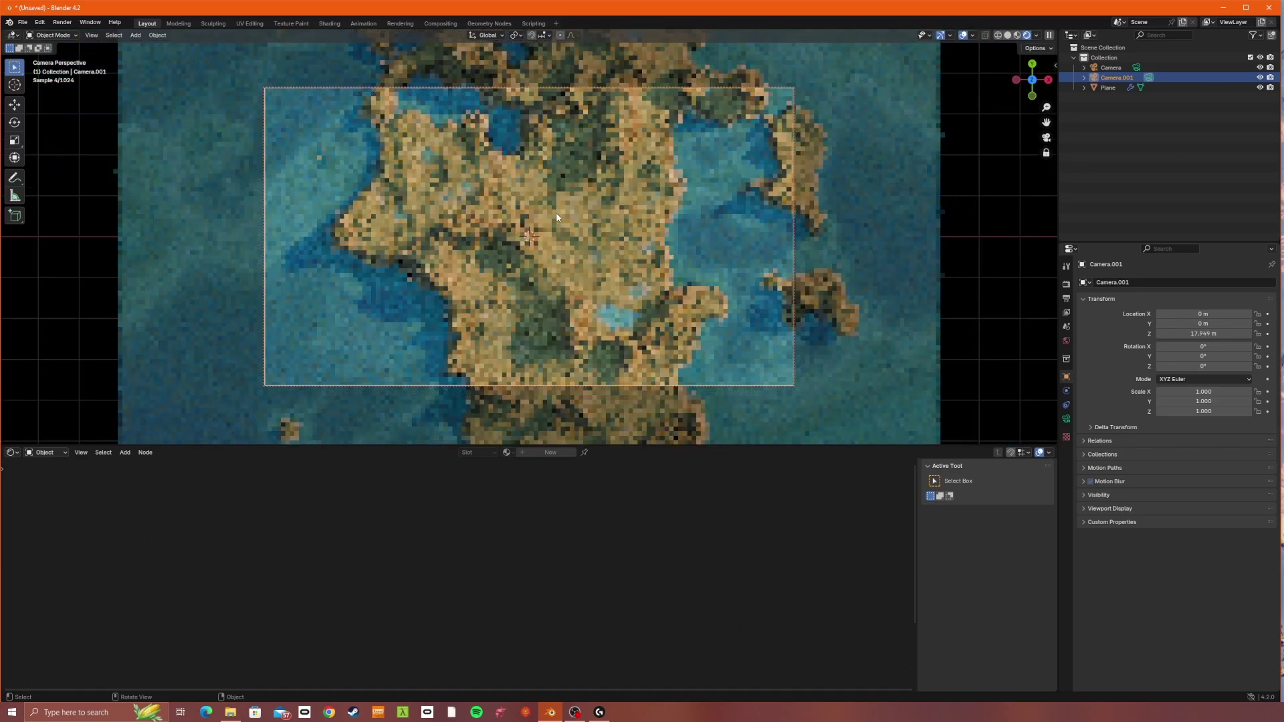
{"action": "scroll", "coordinate": [634, 250], "scroll_direction": "down", "scroll_amount": 1}
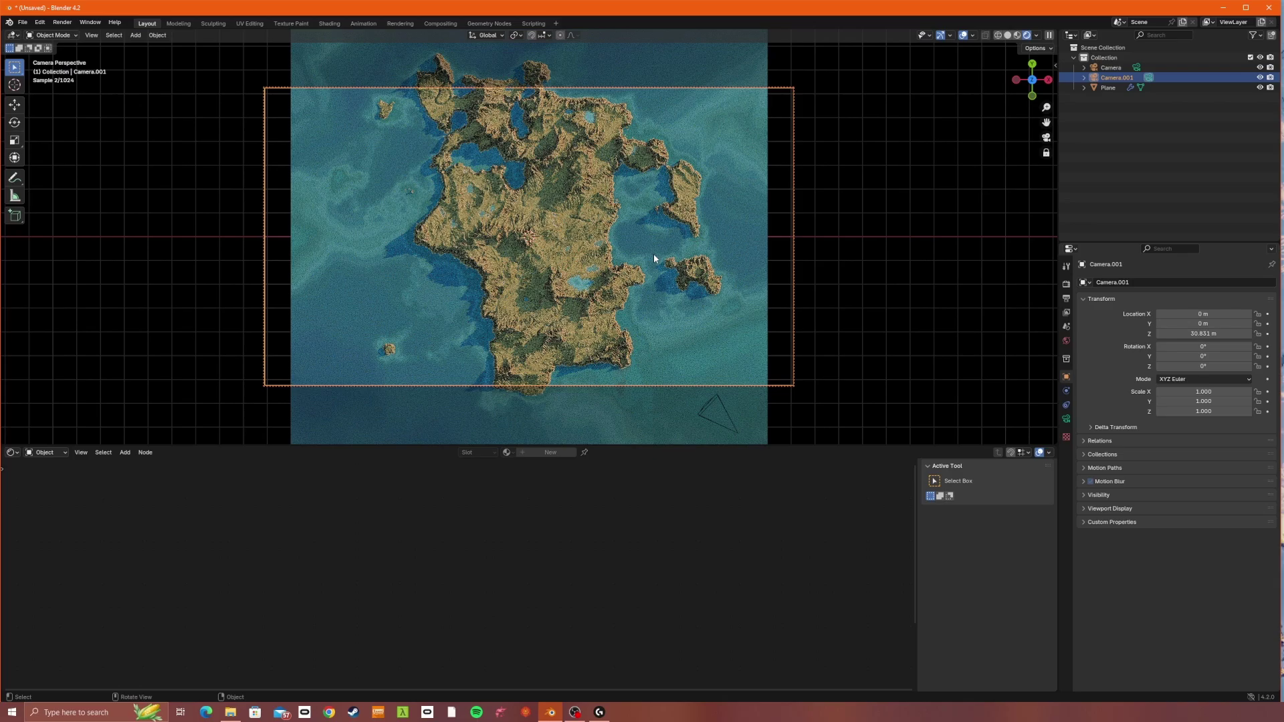
{"action": "scroll", "coordinate": [654, 258], "scroll_direction": "up", "scroll_amount": 1}
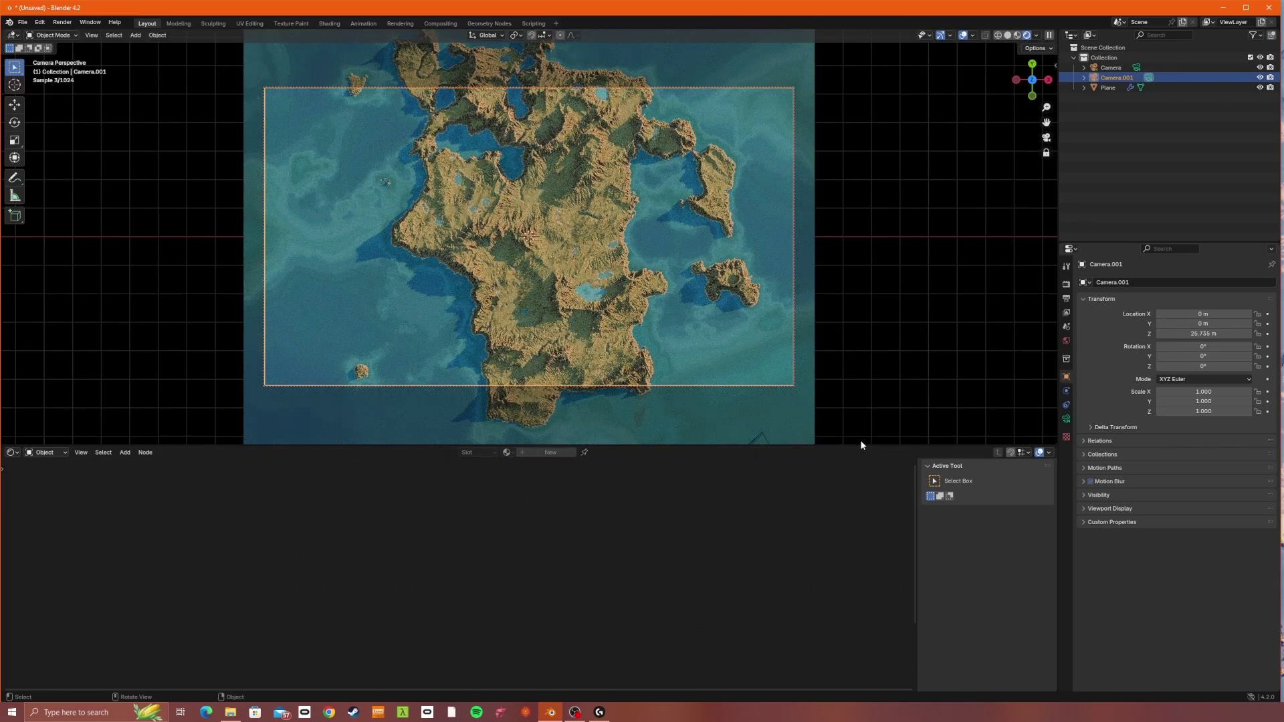
{"action": "left_click_drag", "start_coordinate": [865, 443], "coordinate": [869, 579]}
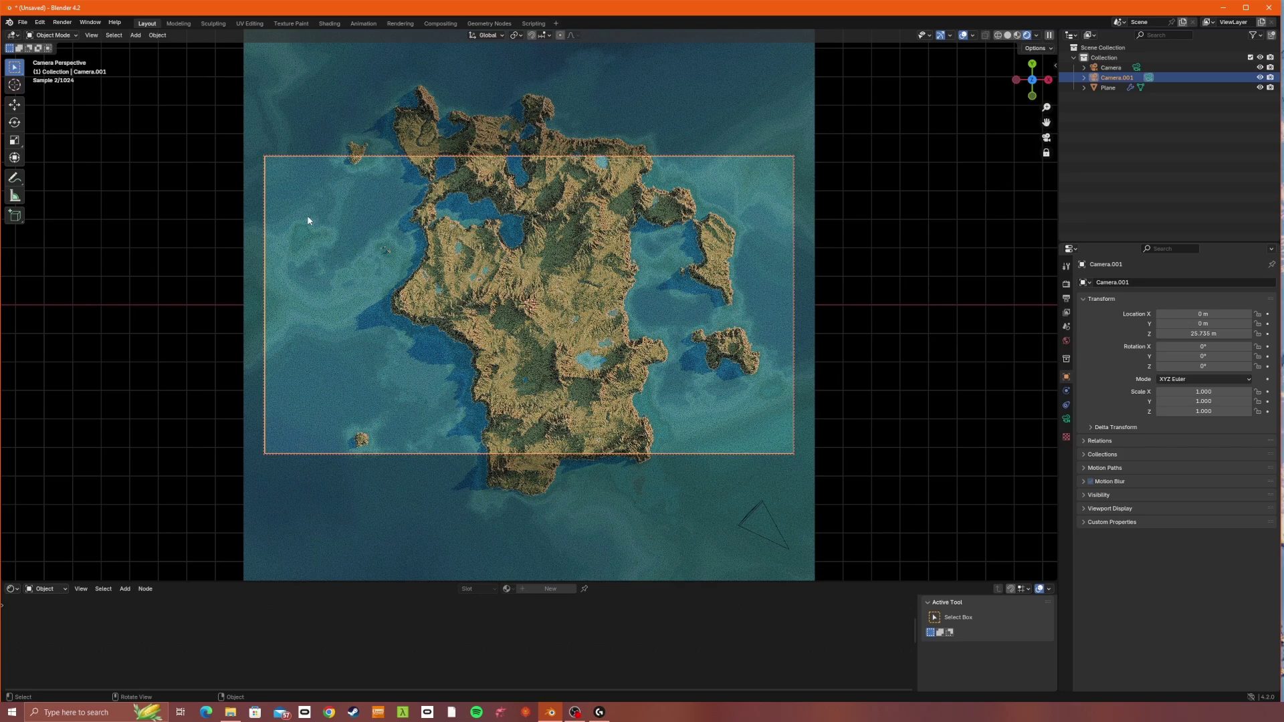
Step: Set both render Resolution X and Y to 4096 px for a square output
{"action": "left_click", "coordinate": [1067, 298]}
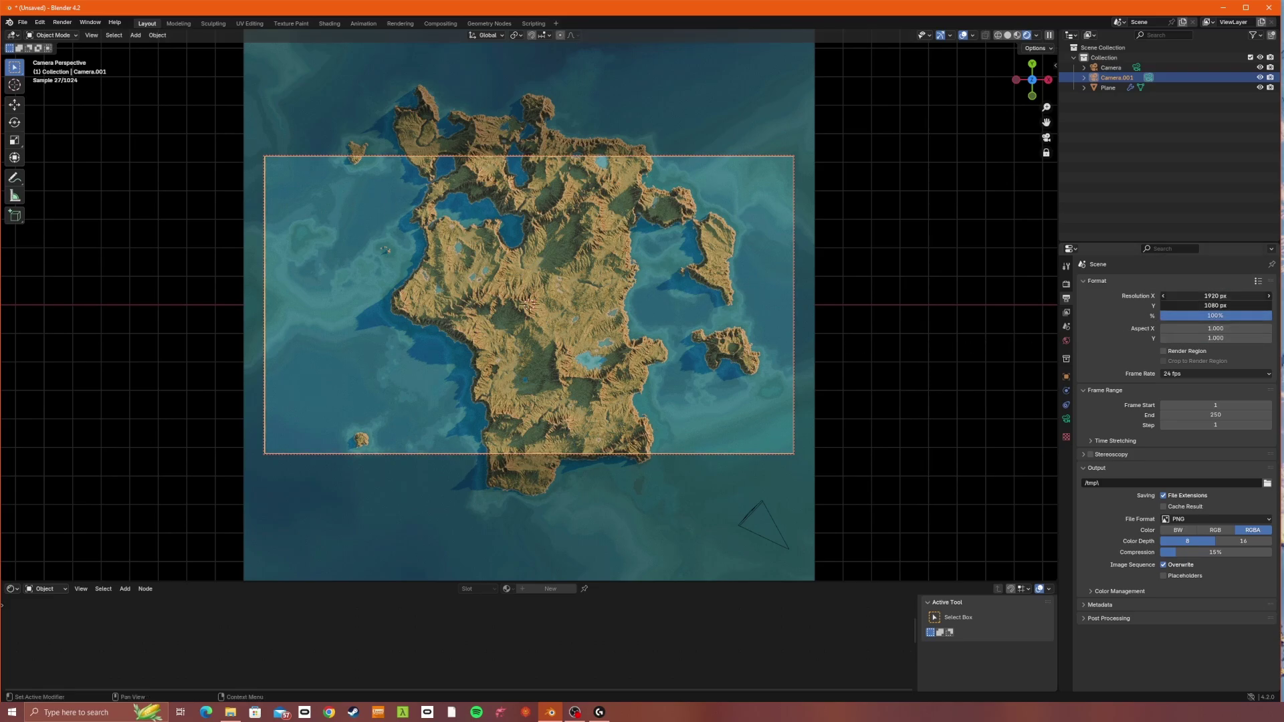
{"action": "left_click_drag", "start_coordinate": [1207, 295], "coordinate": [1207, 305]}
{"action": "type", "text": "4096"}
{"action": "key", "text": "Return"}
{"action": "left_click_drag", "start_coordinate": [630, 582], "coordinate": [630, 630]}
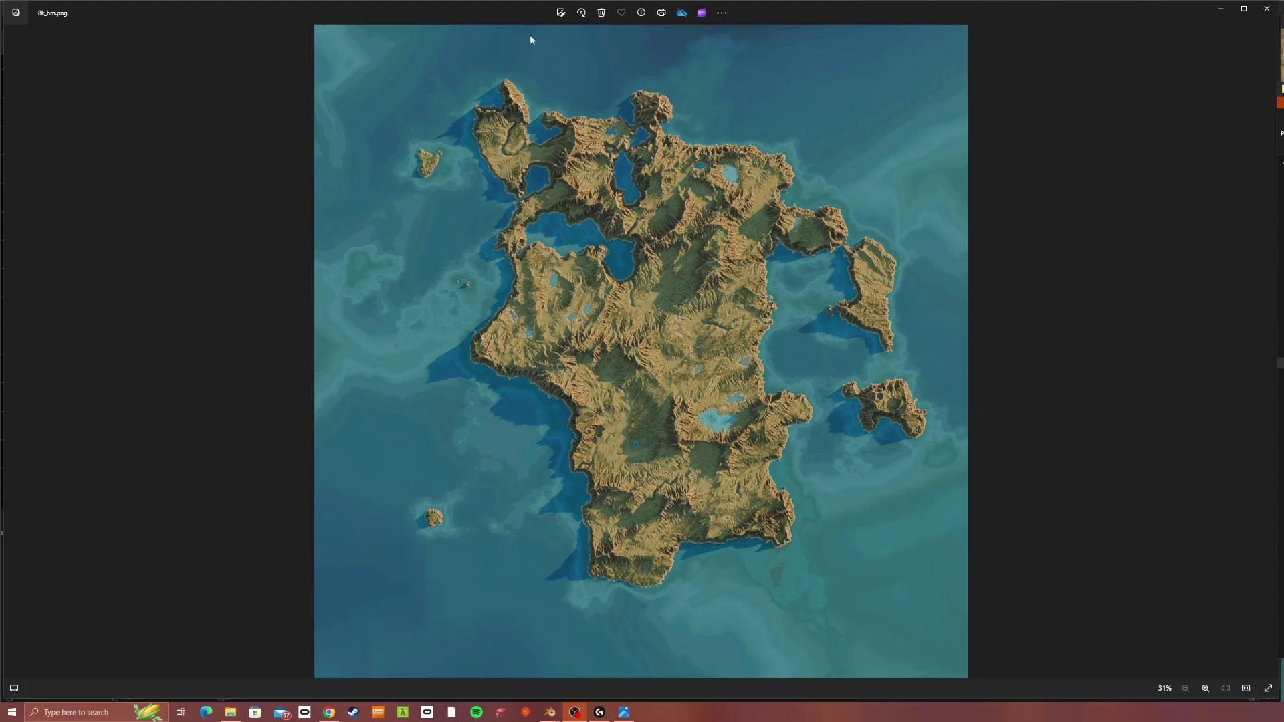
Step: Switch the Photos viewer from the 8k render to 1k_hm_no_trees.png
{"action": "left_click", "coordinate": [938, 57]}
{"action": "key", "text": "Left"}
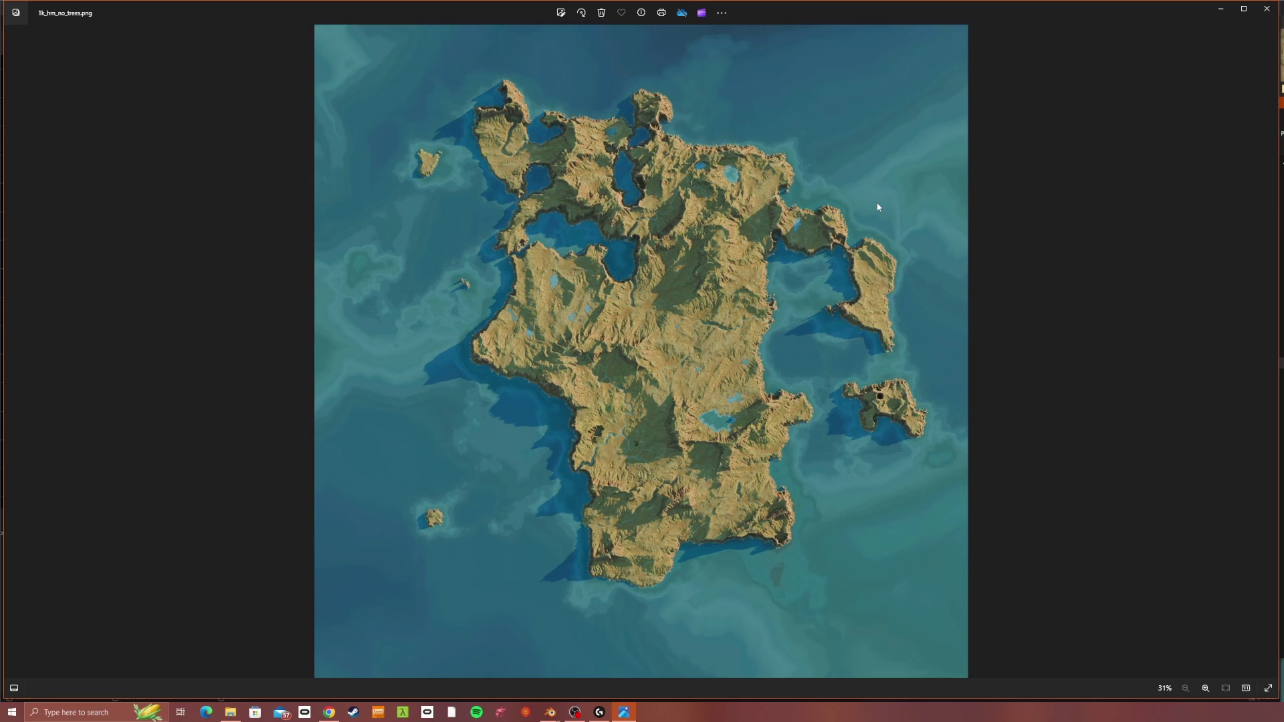
Step: Compare the forested 1k_hm.png with 1k_hm_no_trees.png, ending on the no-trees render
{"action": "key", "text": "Left"}
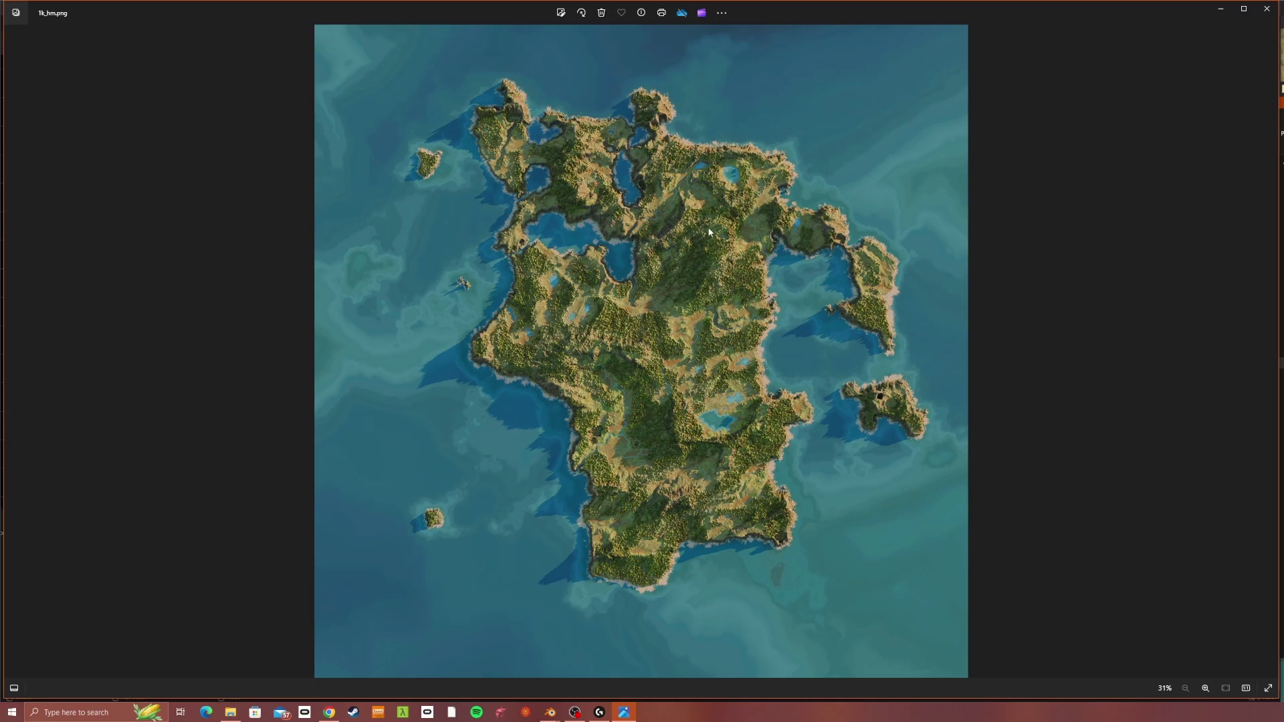
{"action": "key", "text": "Right"}
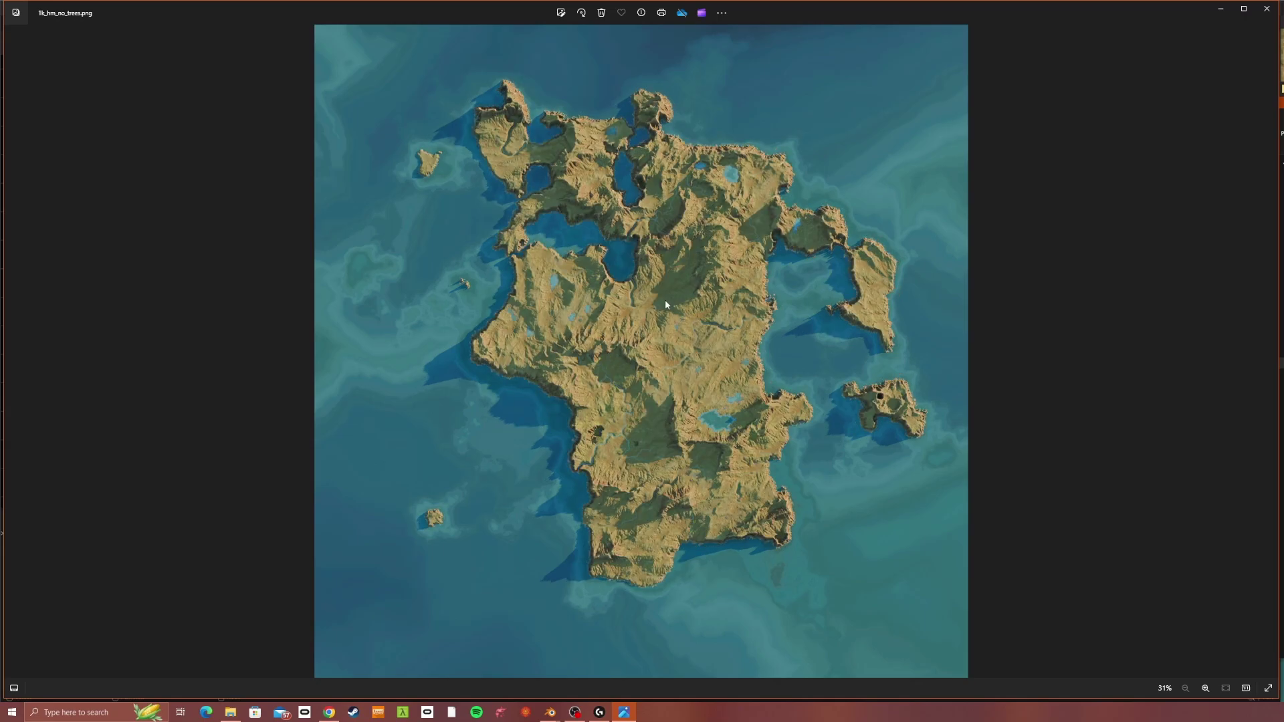